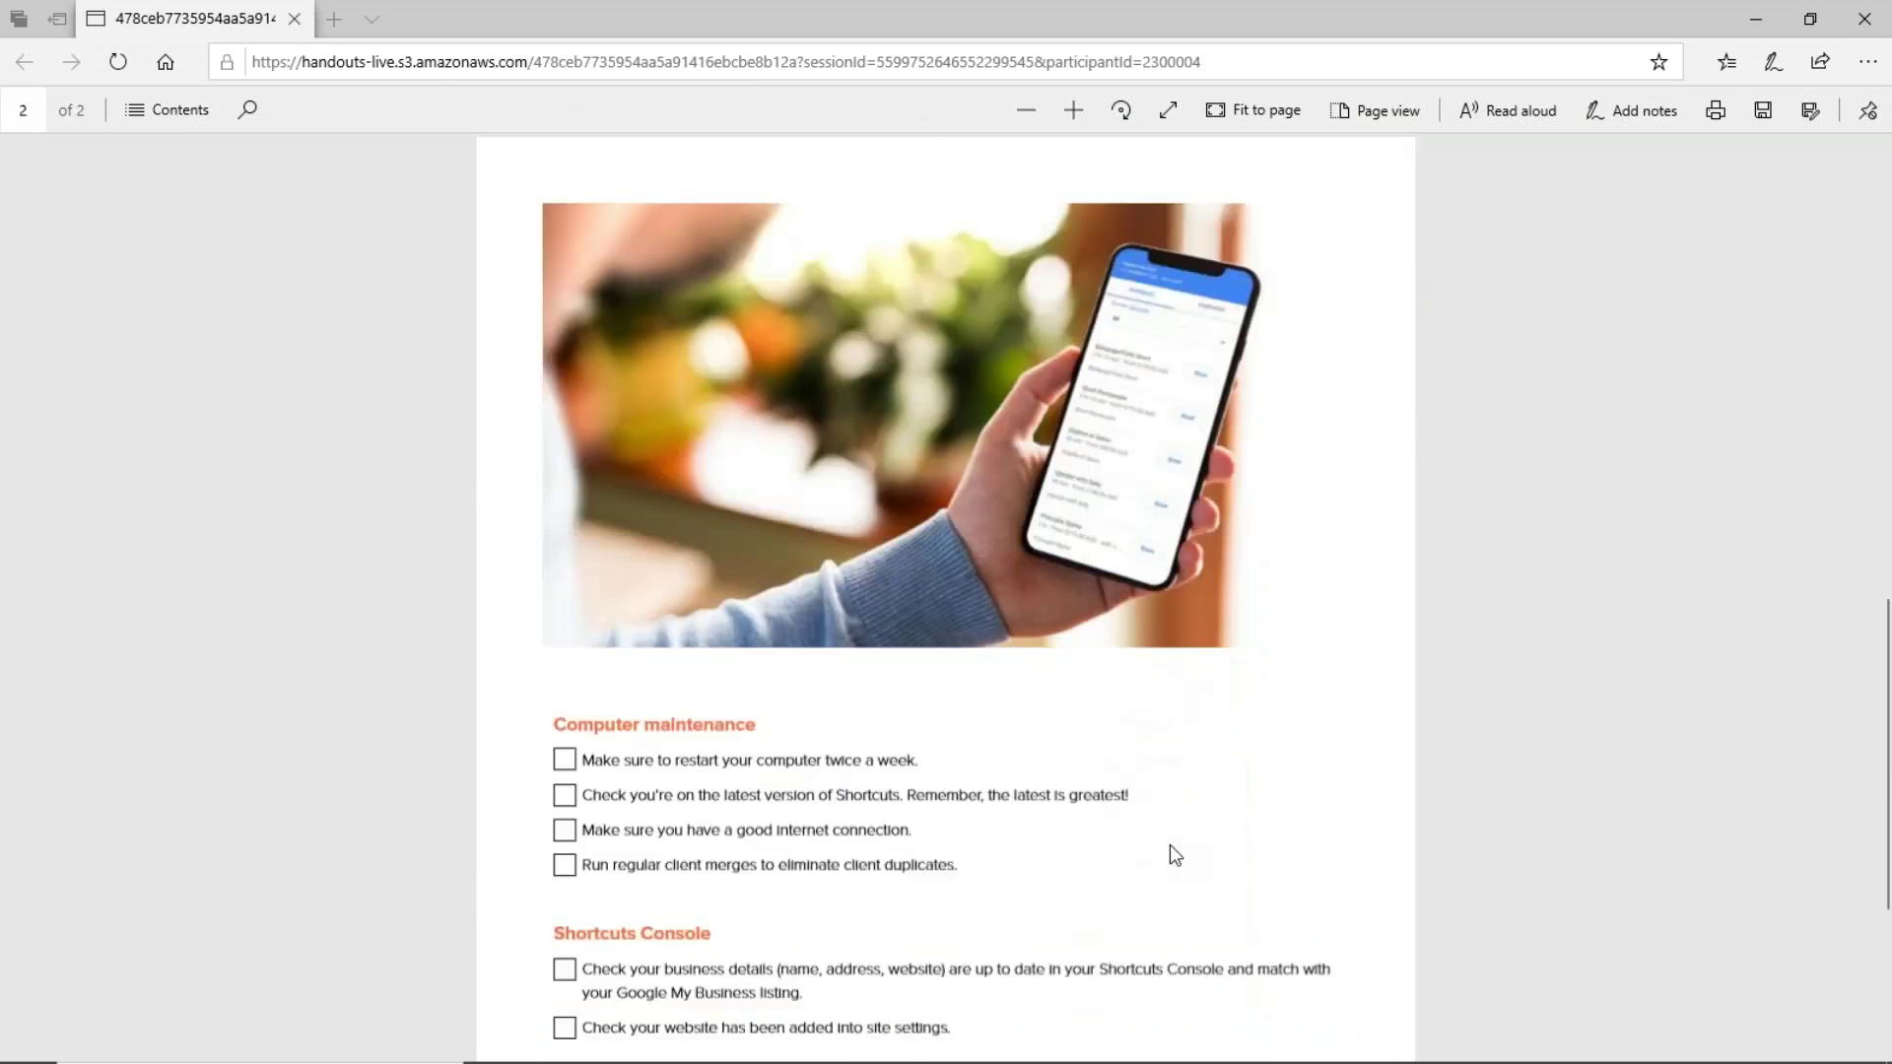
scroll(1174, 854, down, 2)
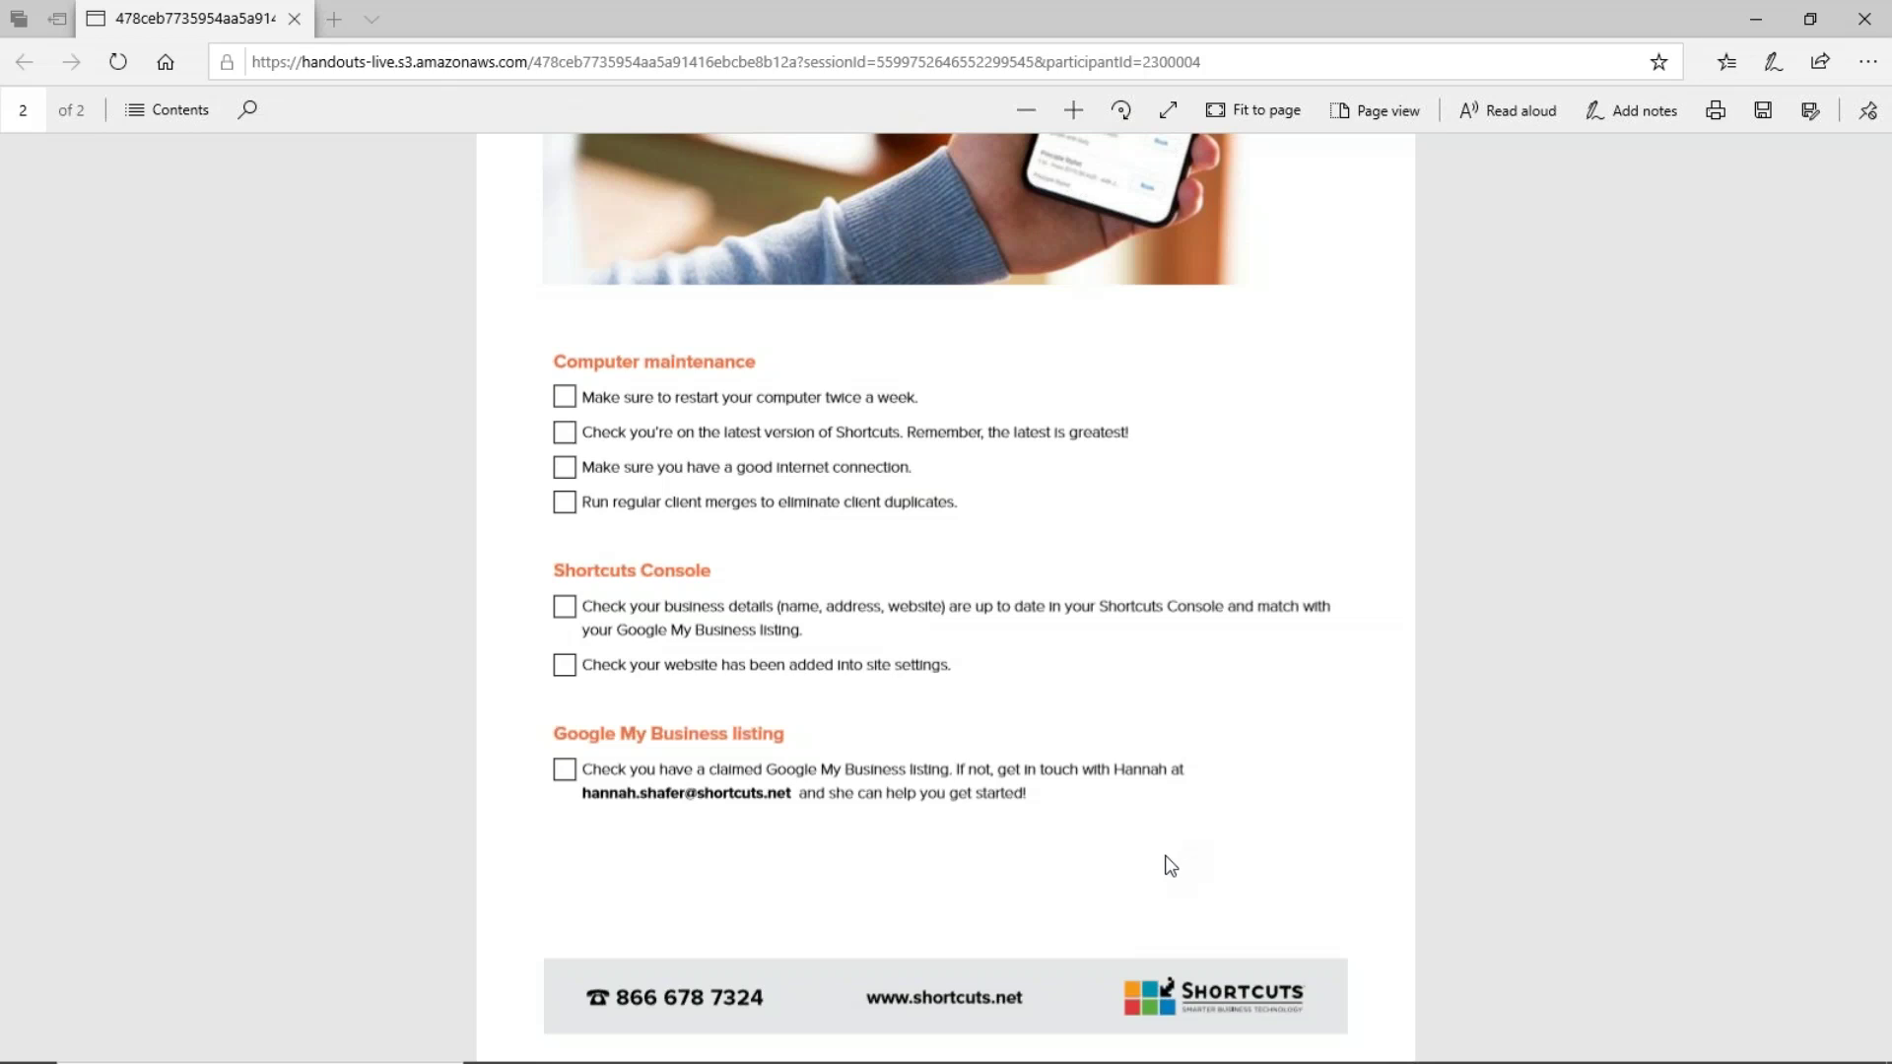
Step: Scroll the handout down to the Google My Business listing checklist and contact footer
mouse_move(1247, 1044)
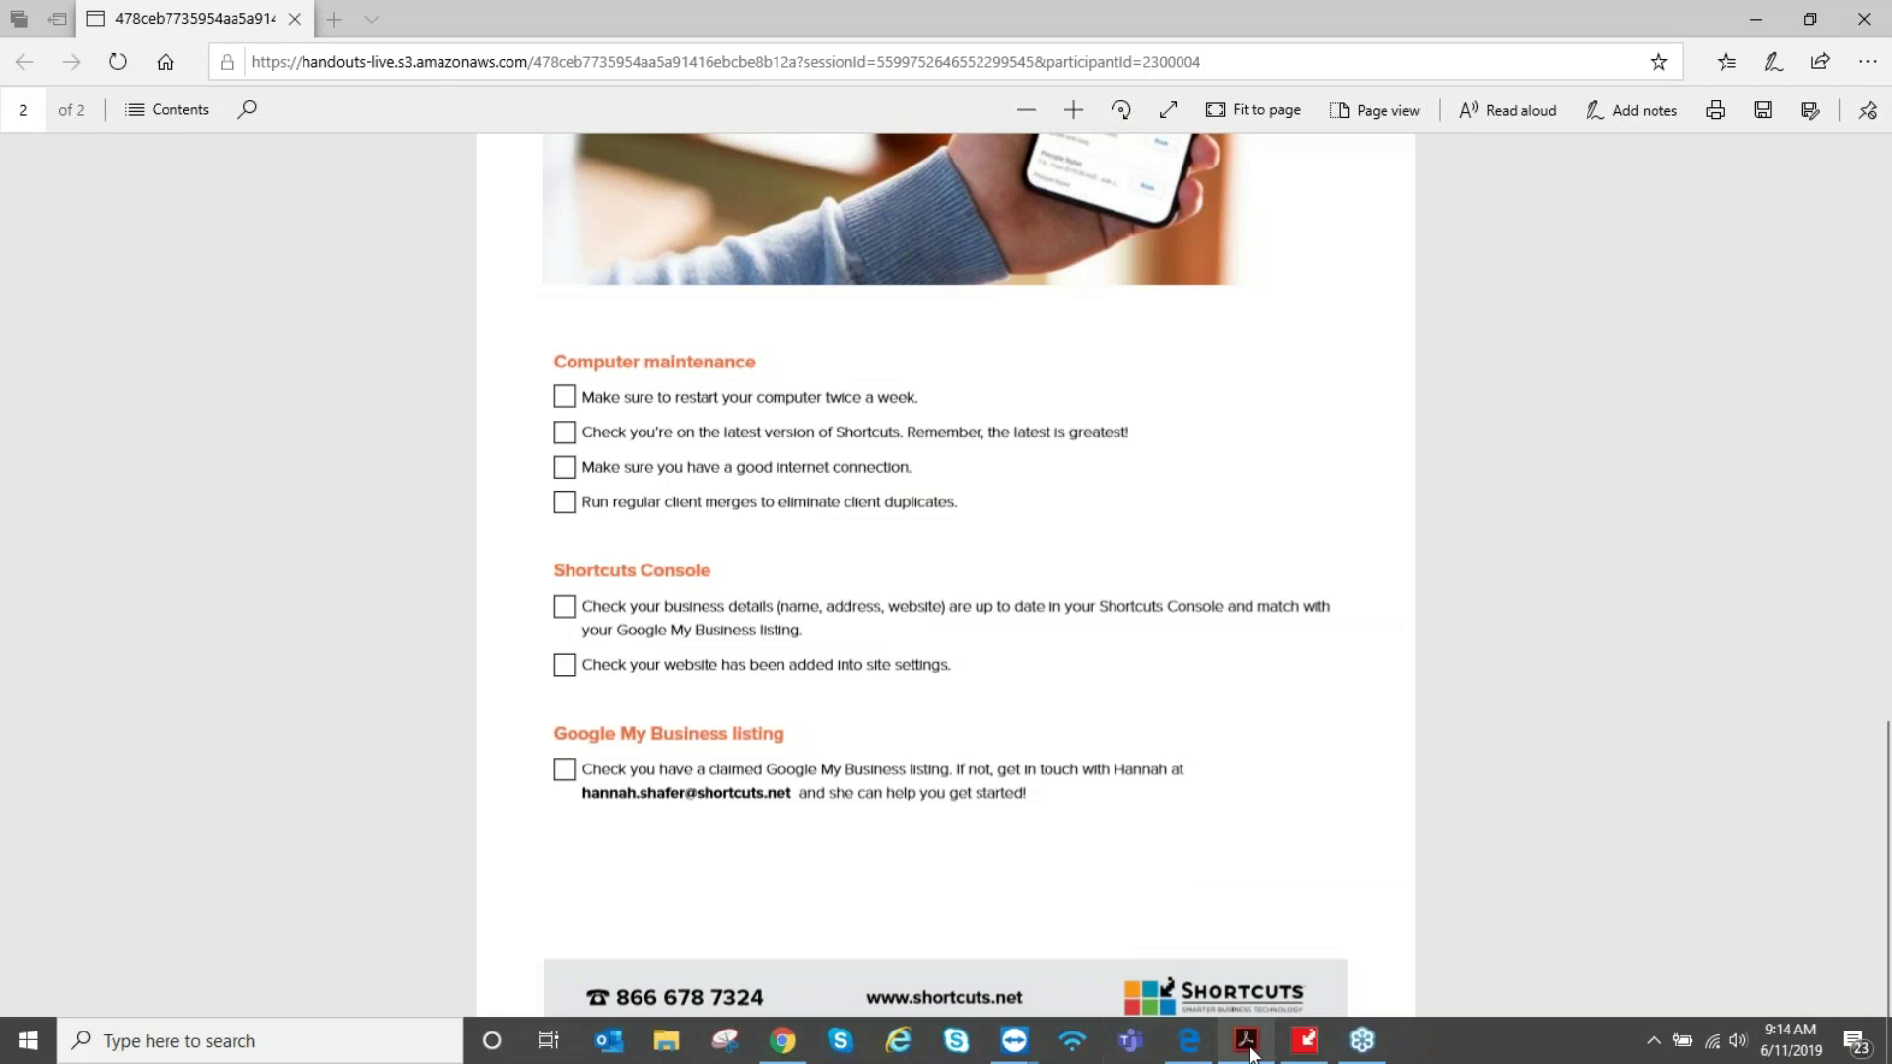
Step: In Shortcuts, open Setup > Configuration > General > Business to view the salon's address, contacts and opening hours
click(1301, 1042)
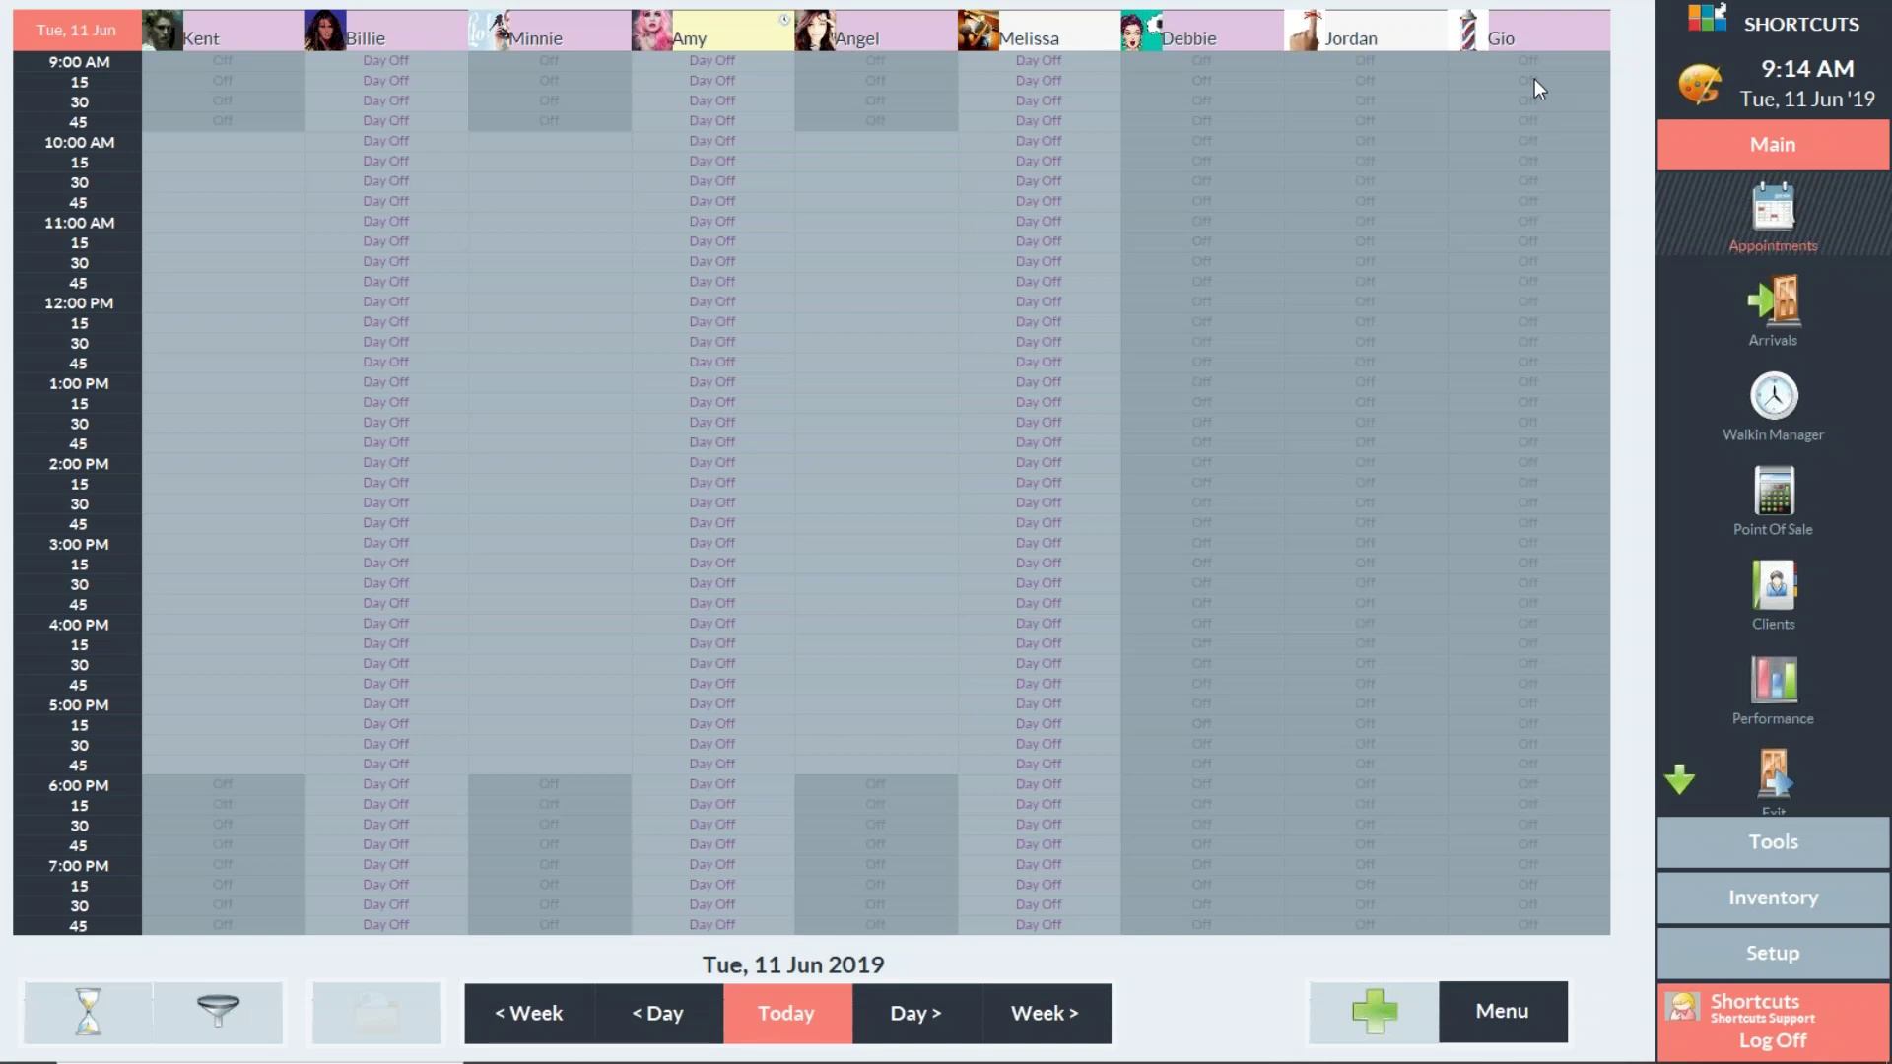
click(1823, 963)
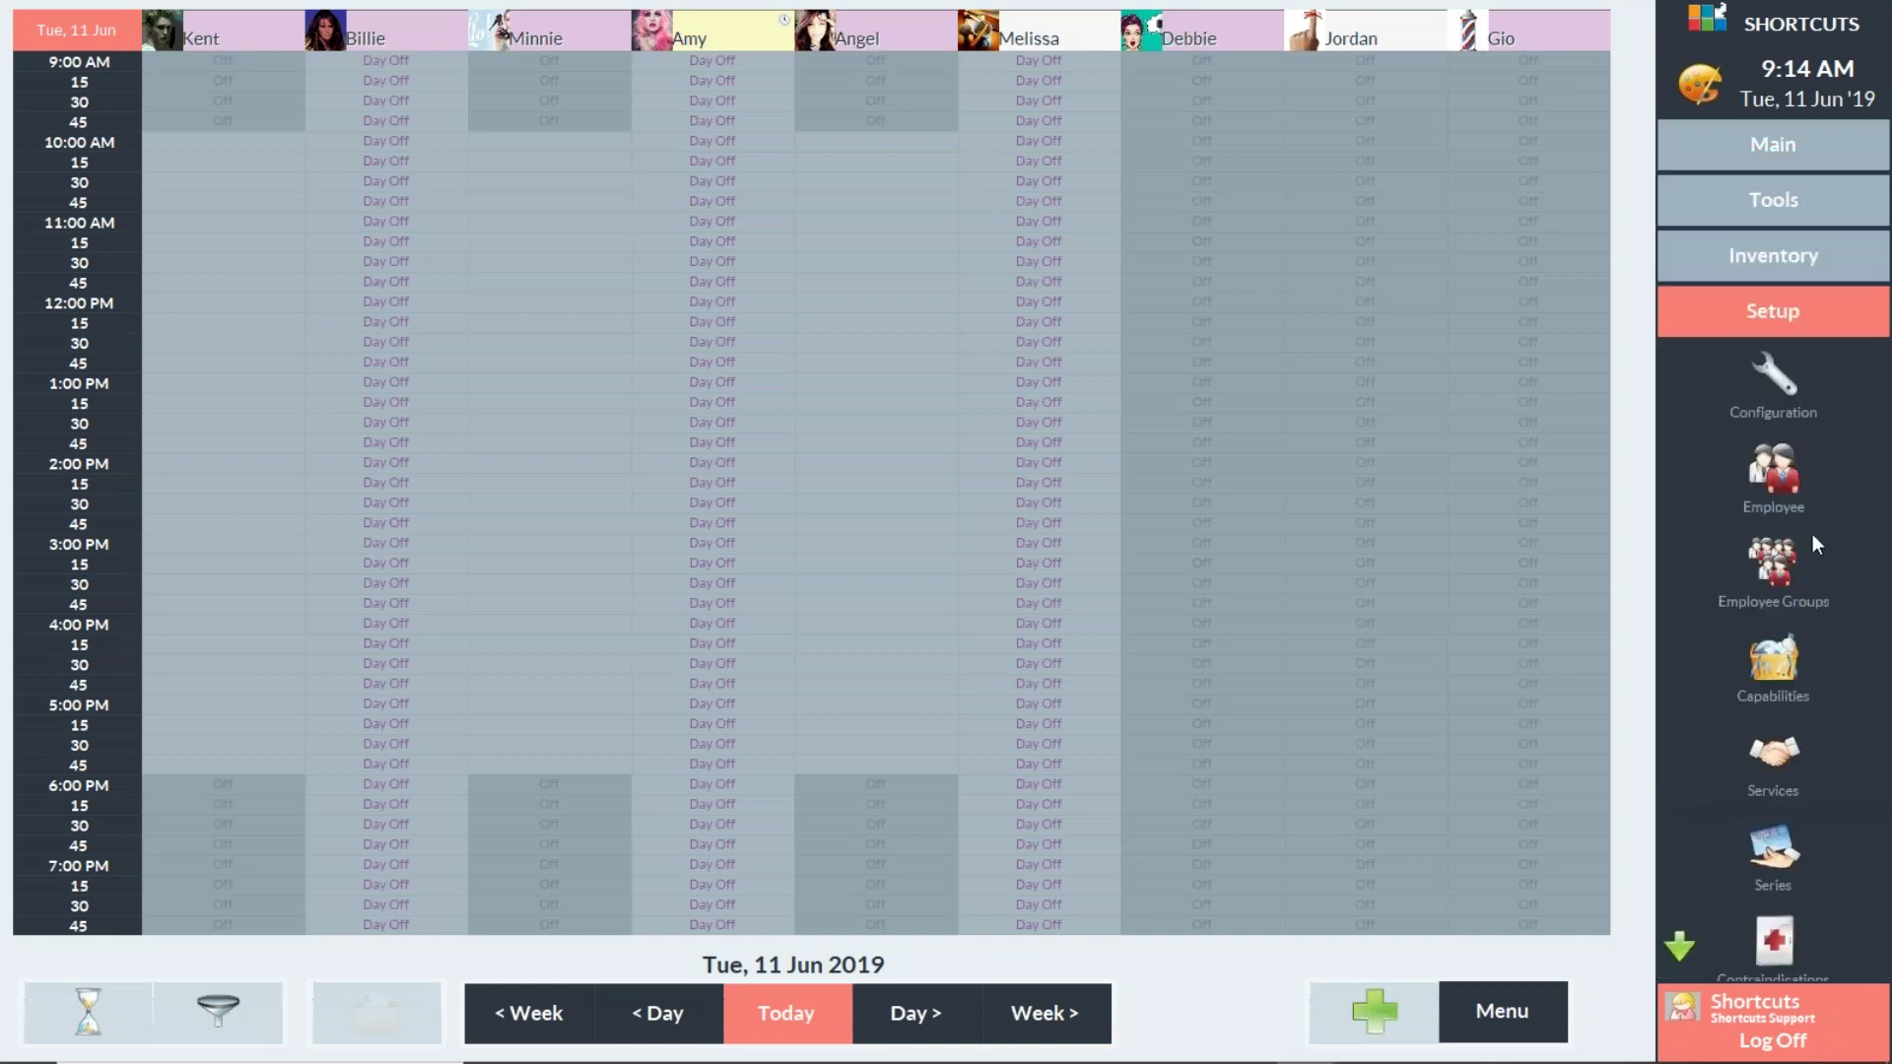
click(1773, 379)
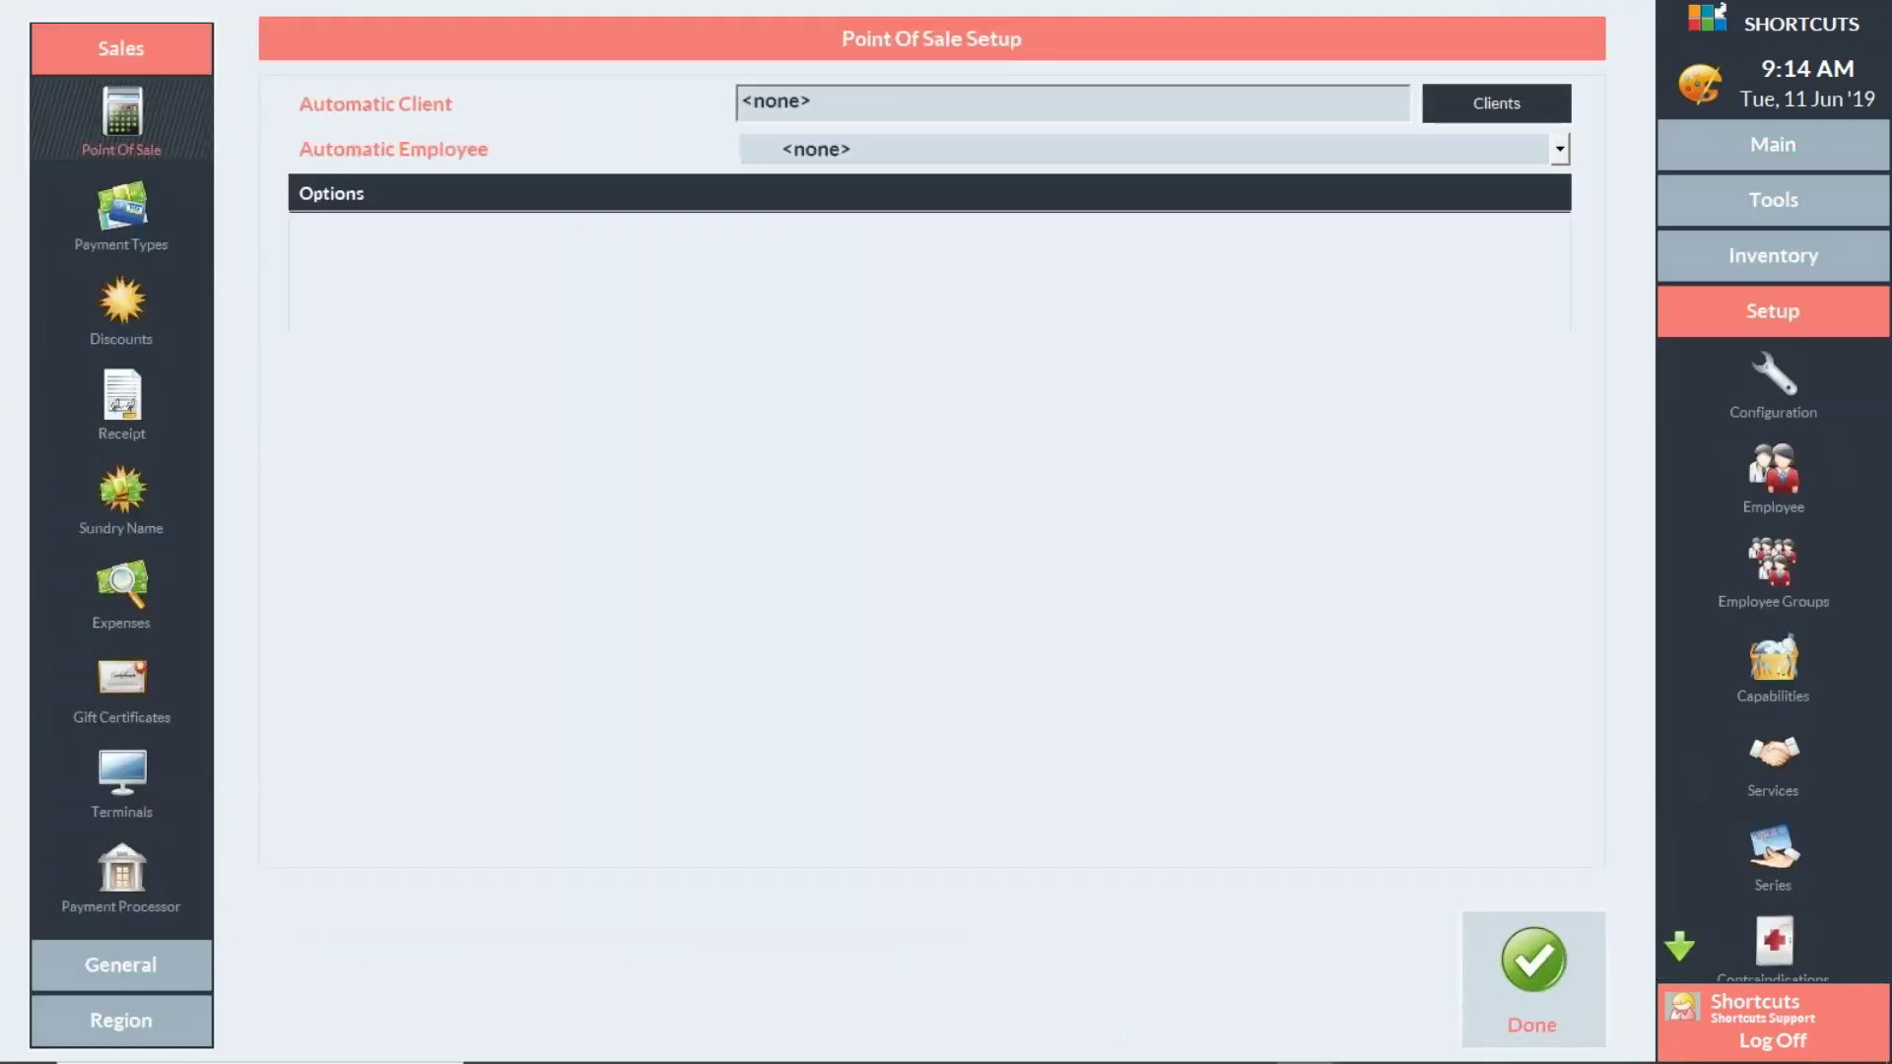
click(125, 974)
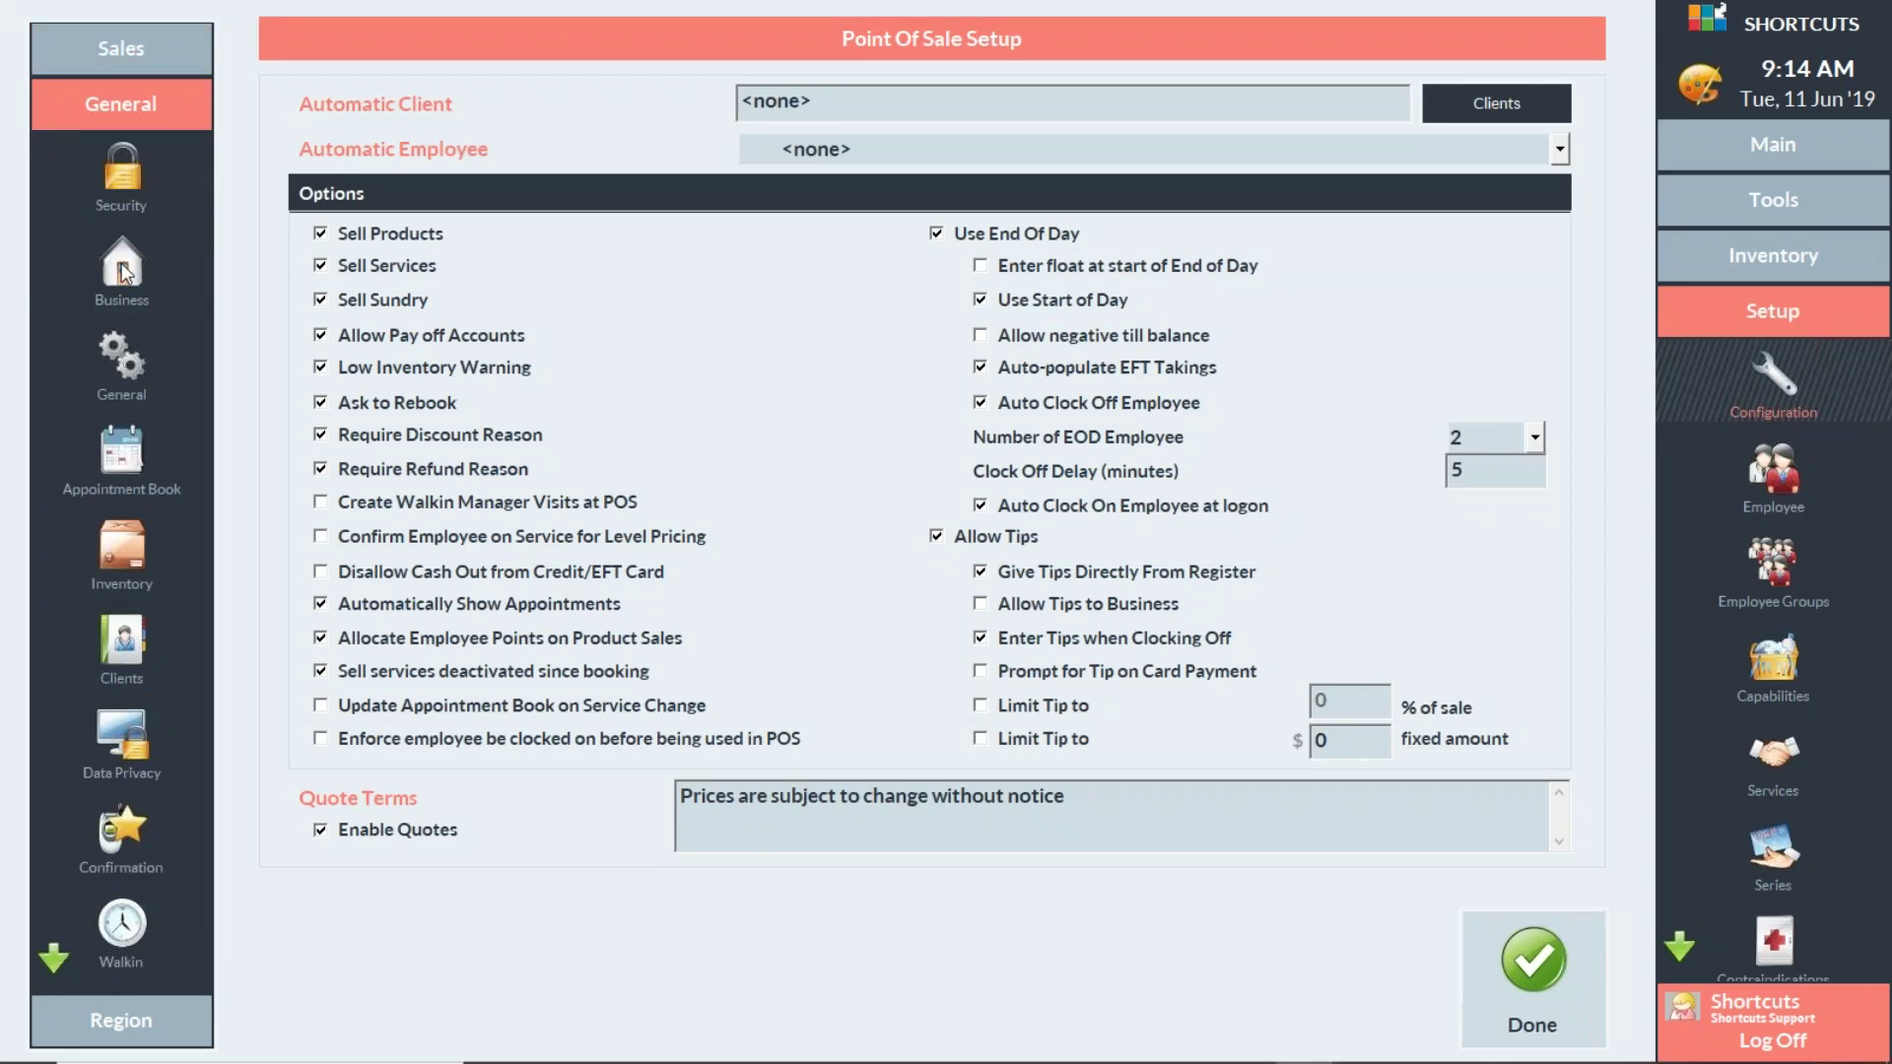
click(121, 263)
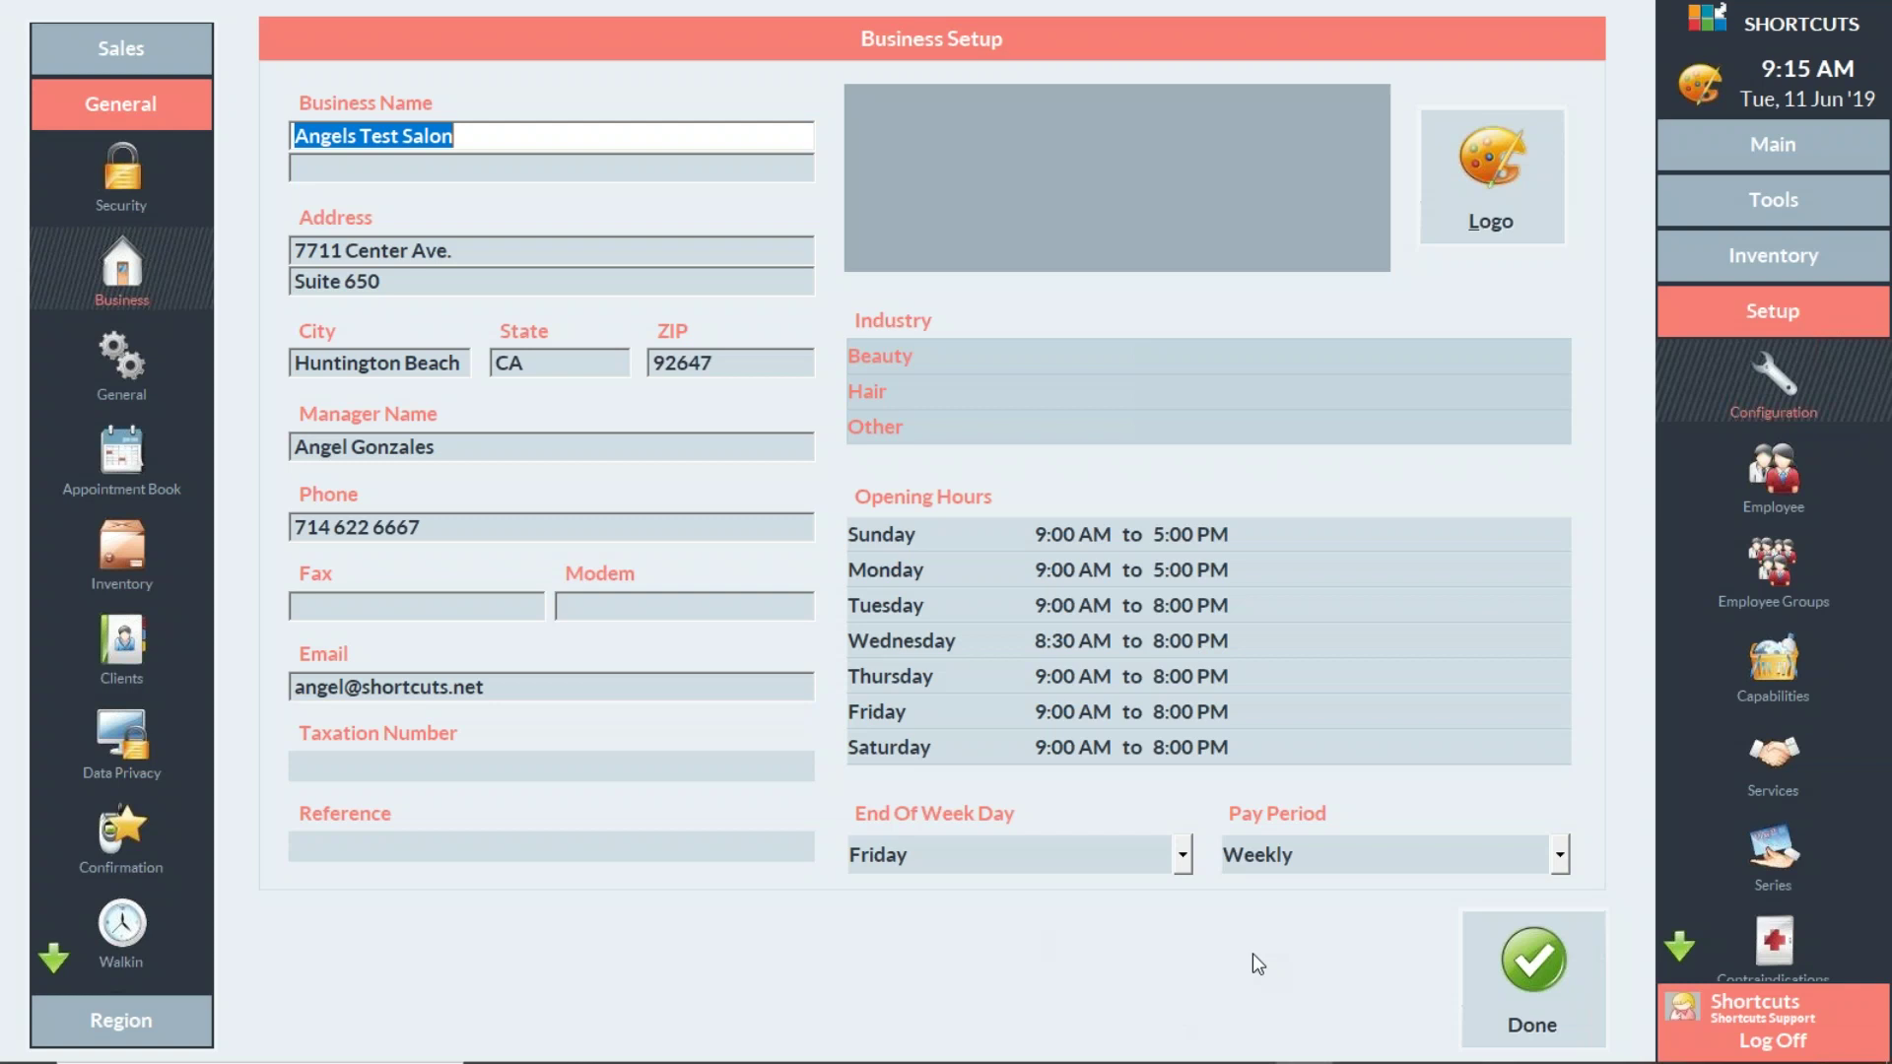
Step: Close Business Setup with Done and acknowledge the restart notice
click(1526, 954)
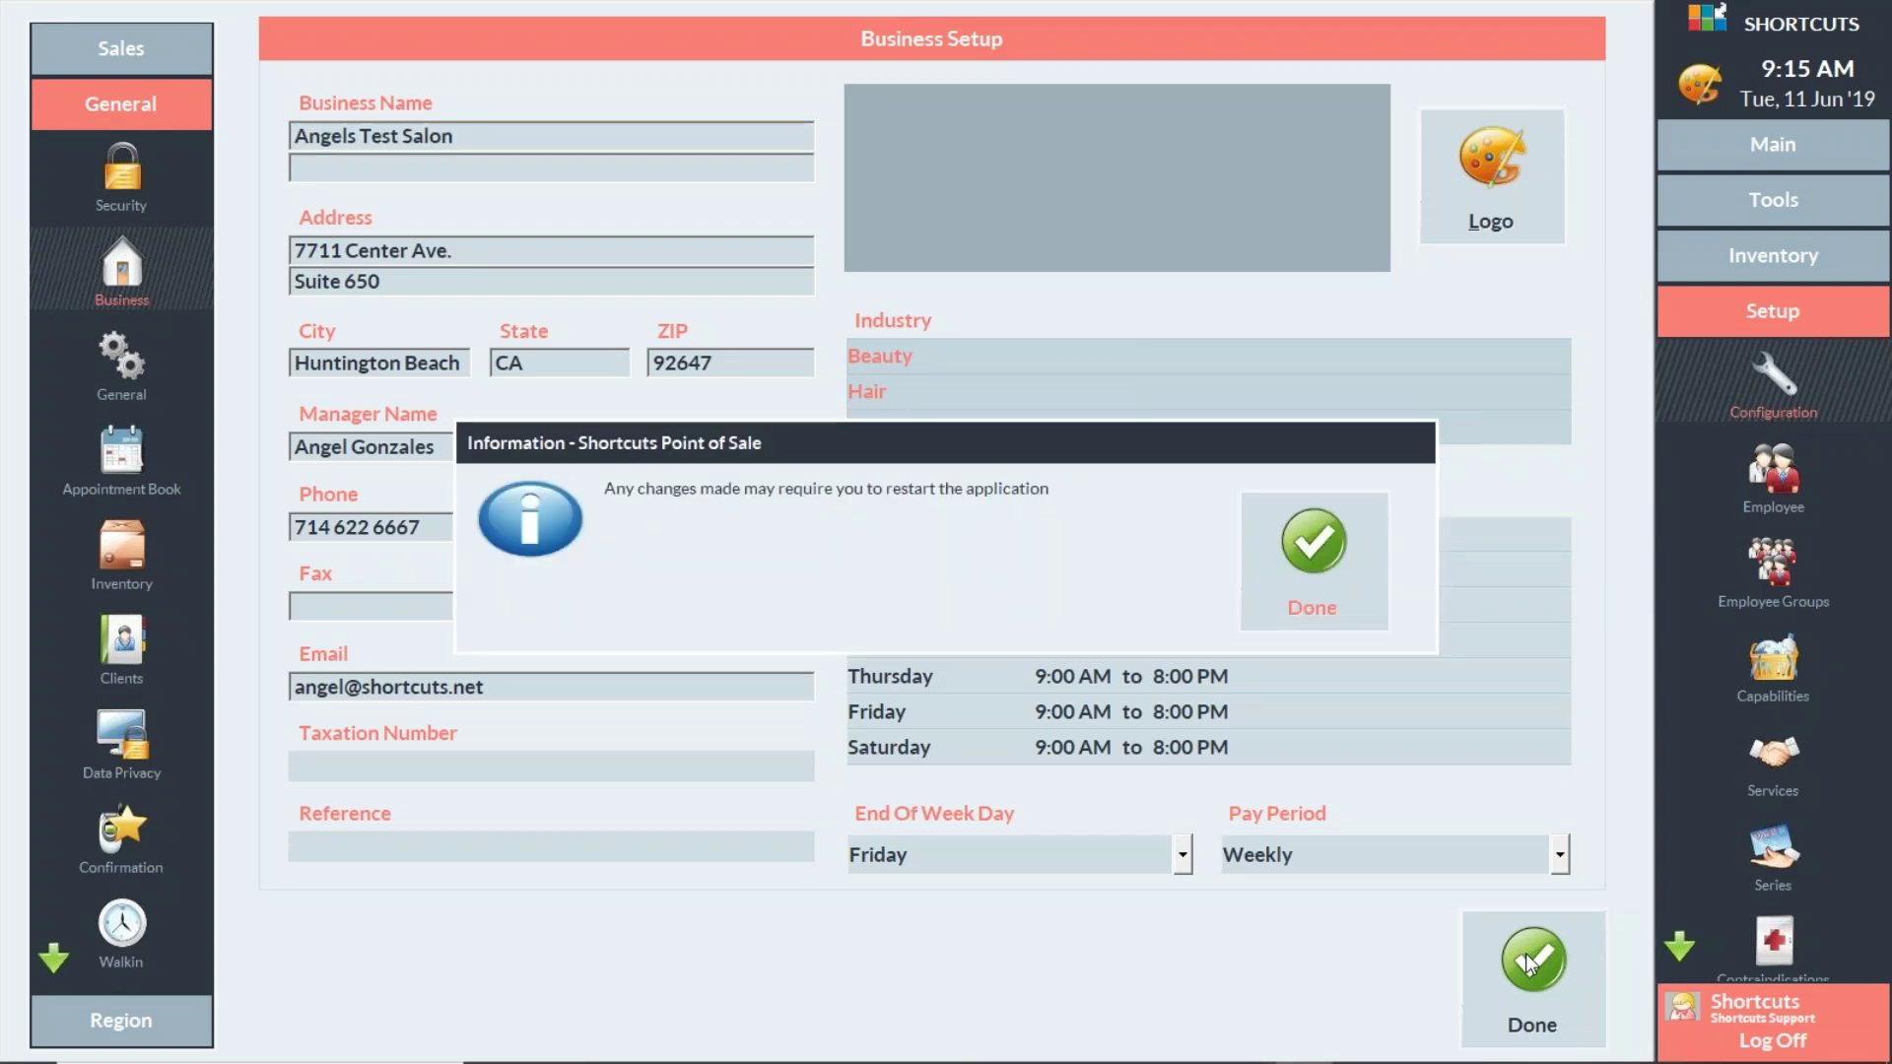
click(1329, 568)
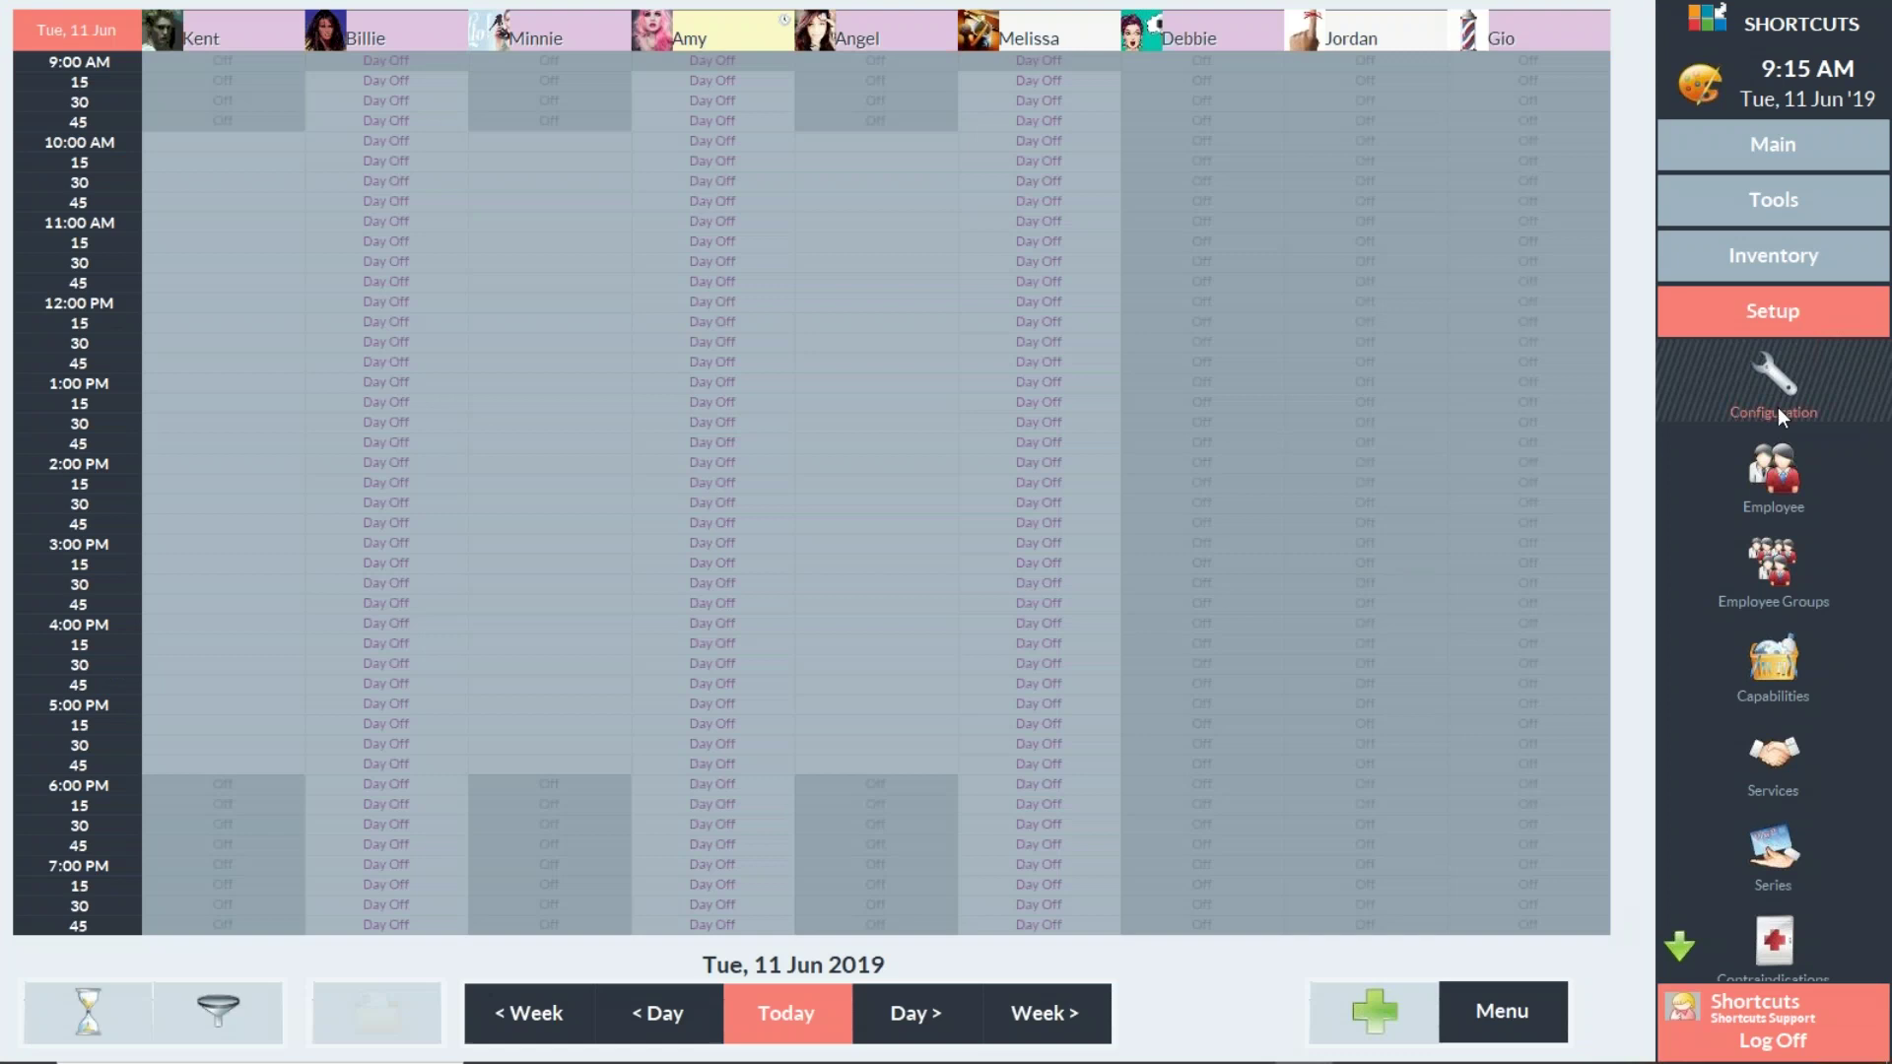
Step: Select the senior stylist from the Employee Alias list and open the record for editing, keeping the alias unchanged
click(1782, 481)
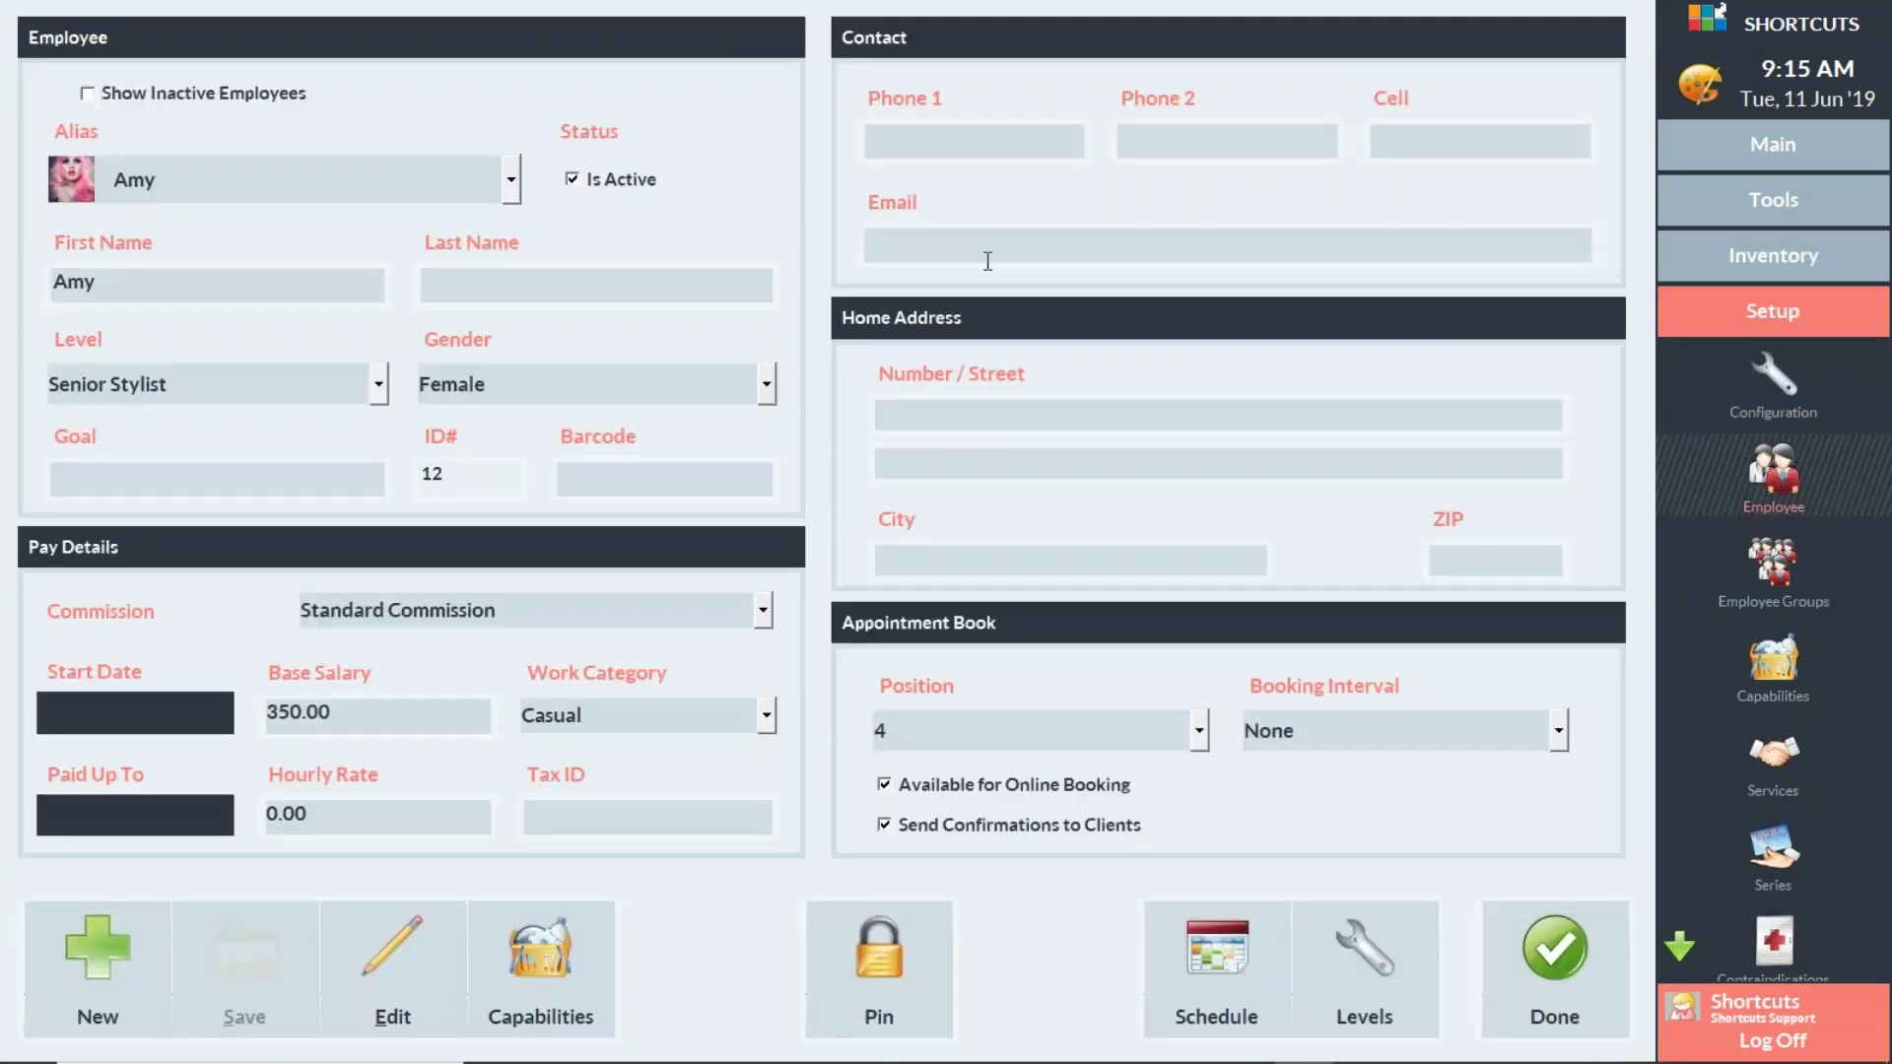
click(510, 180)
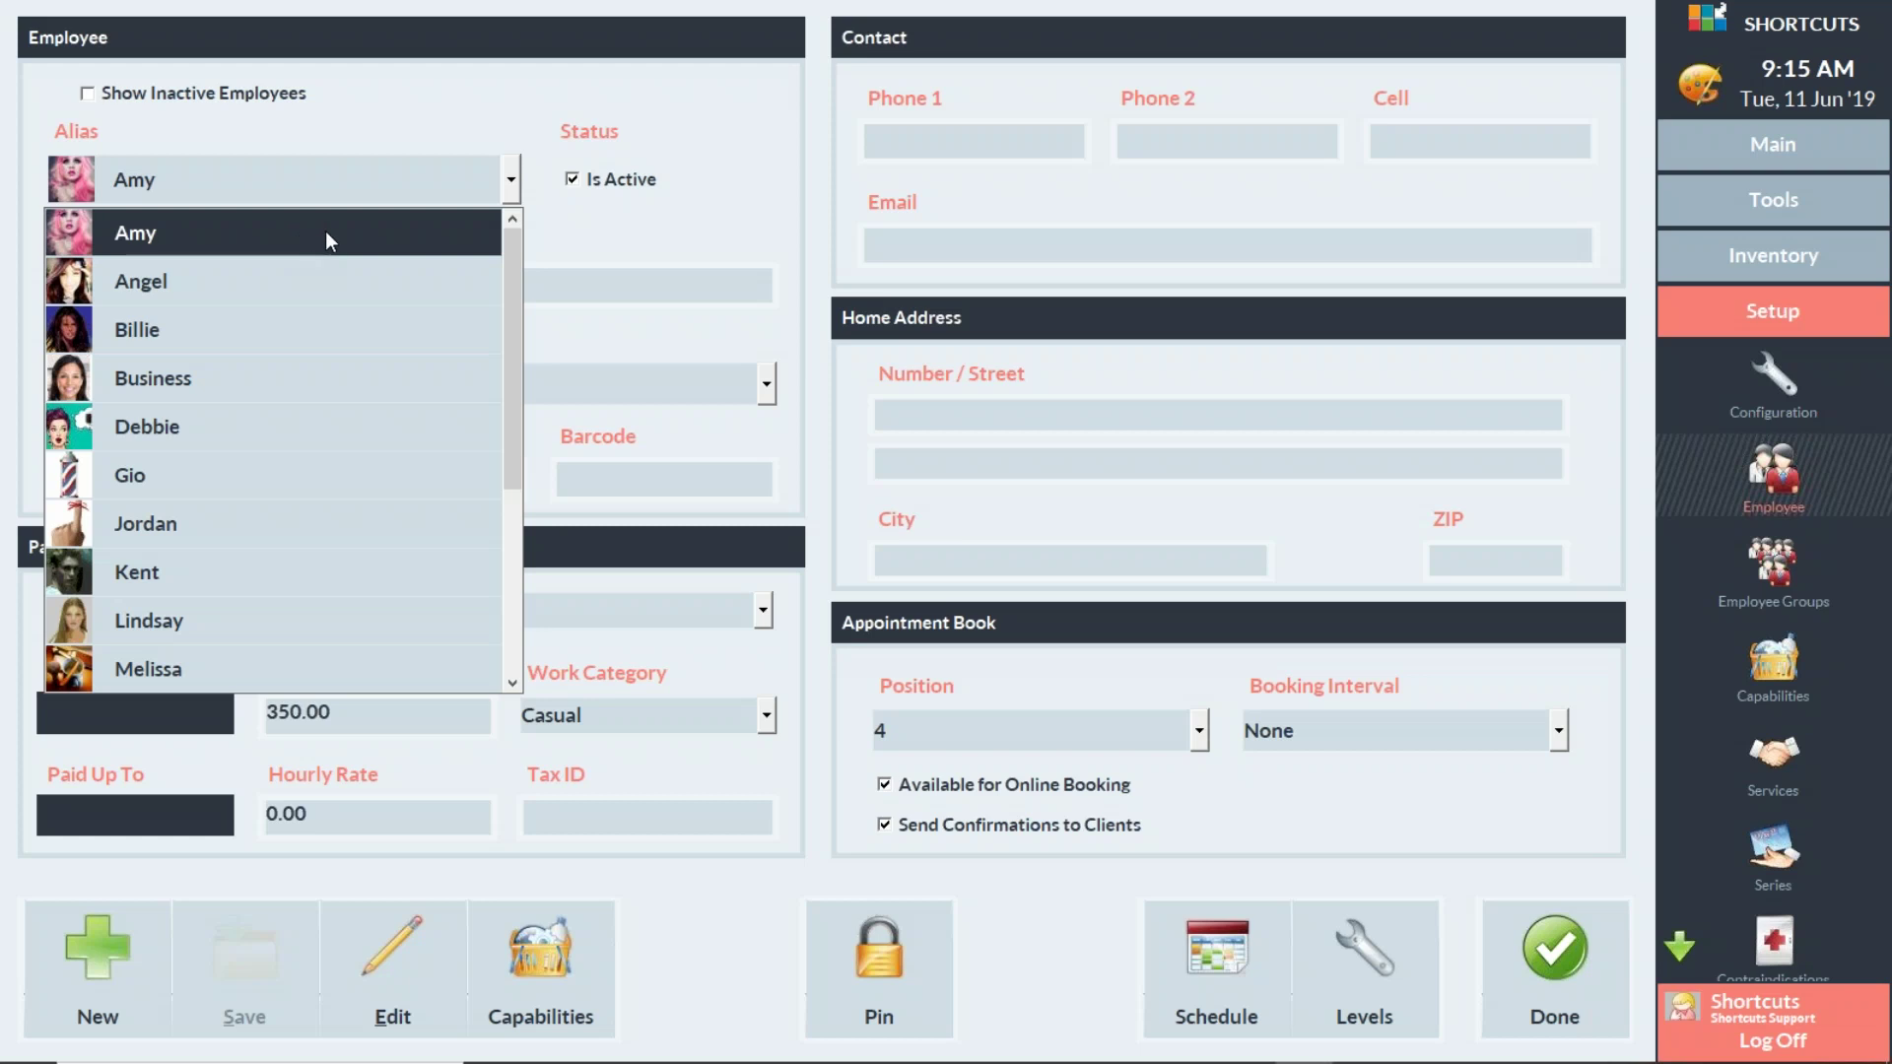
click(316, 236)
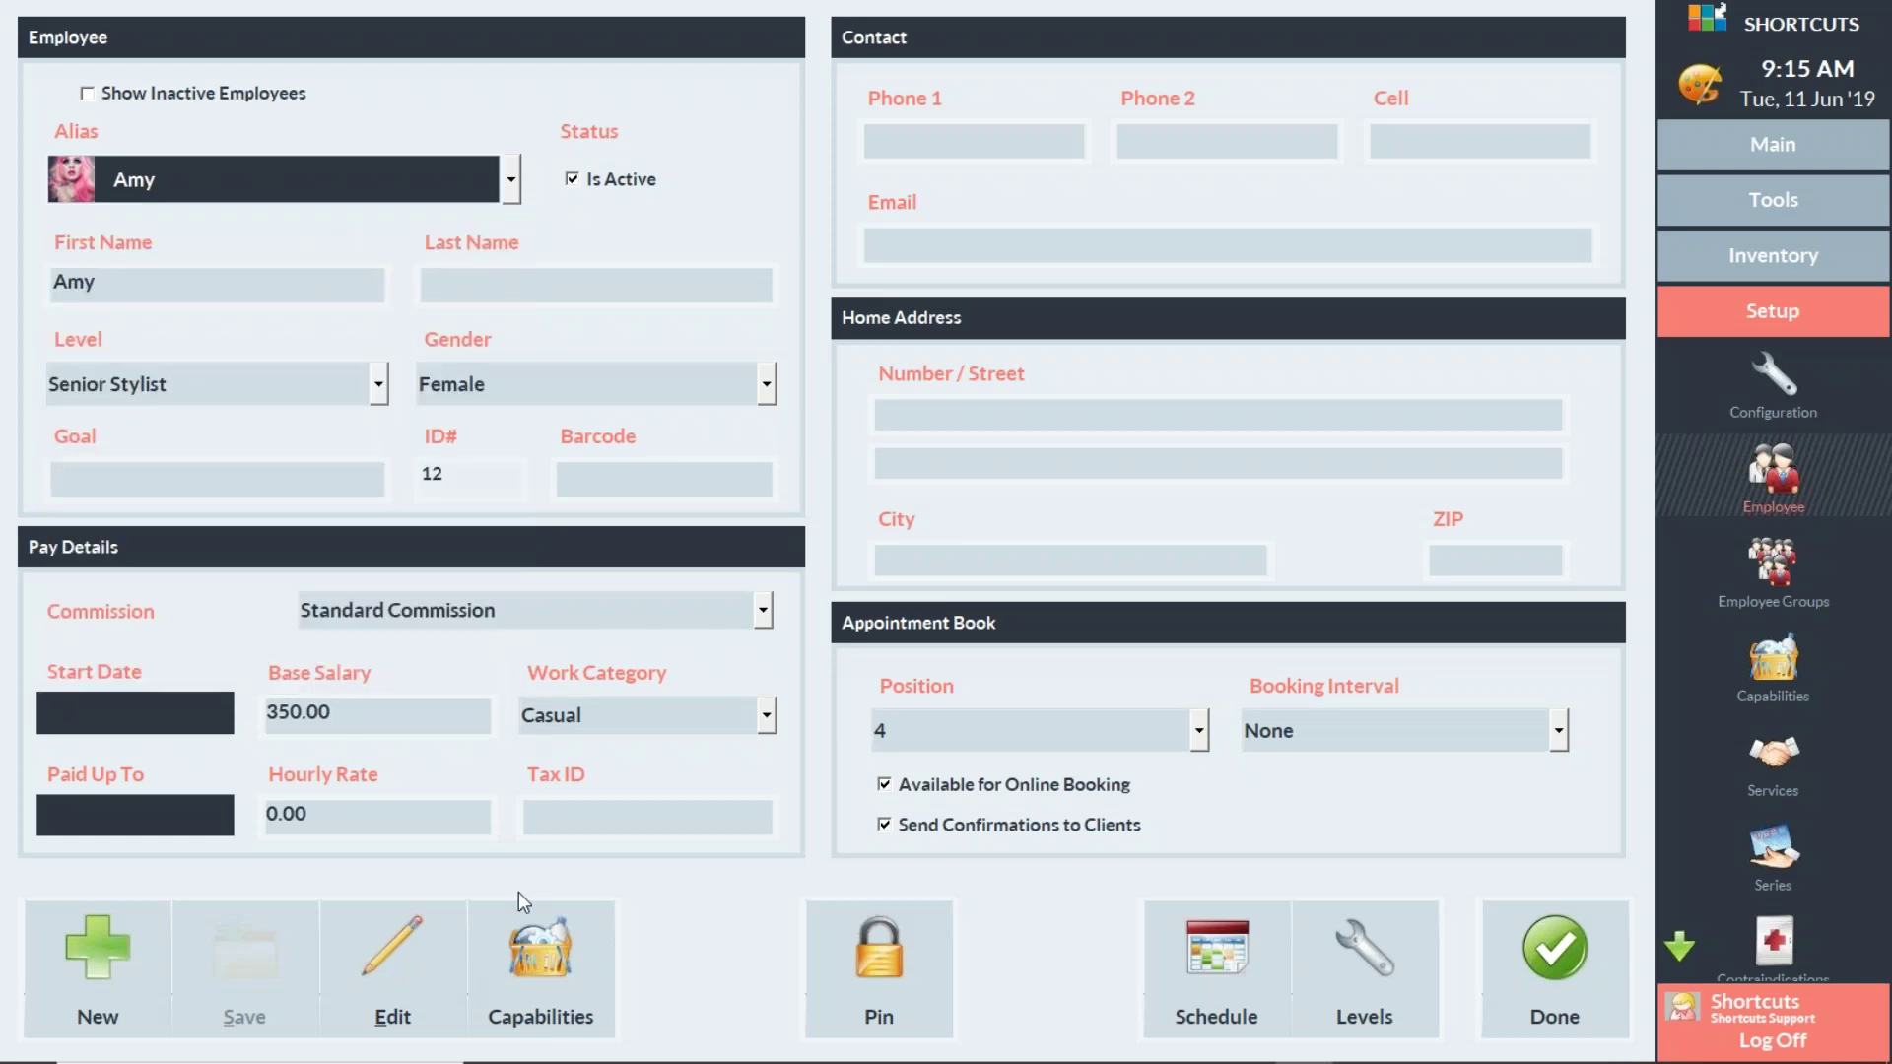
click(388, 943)
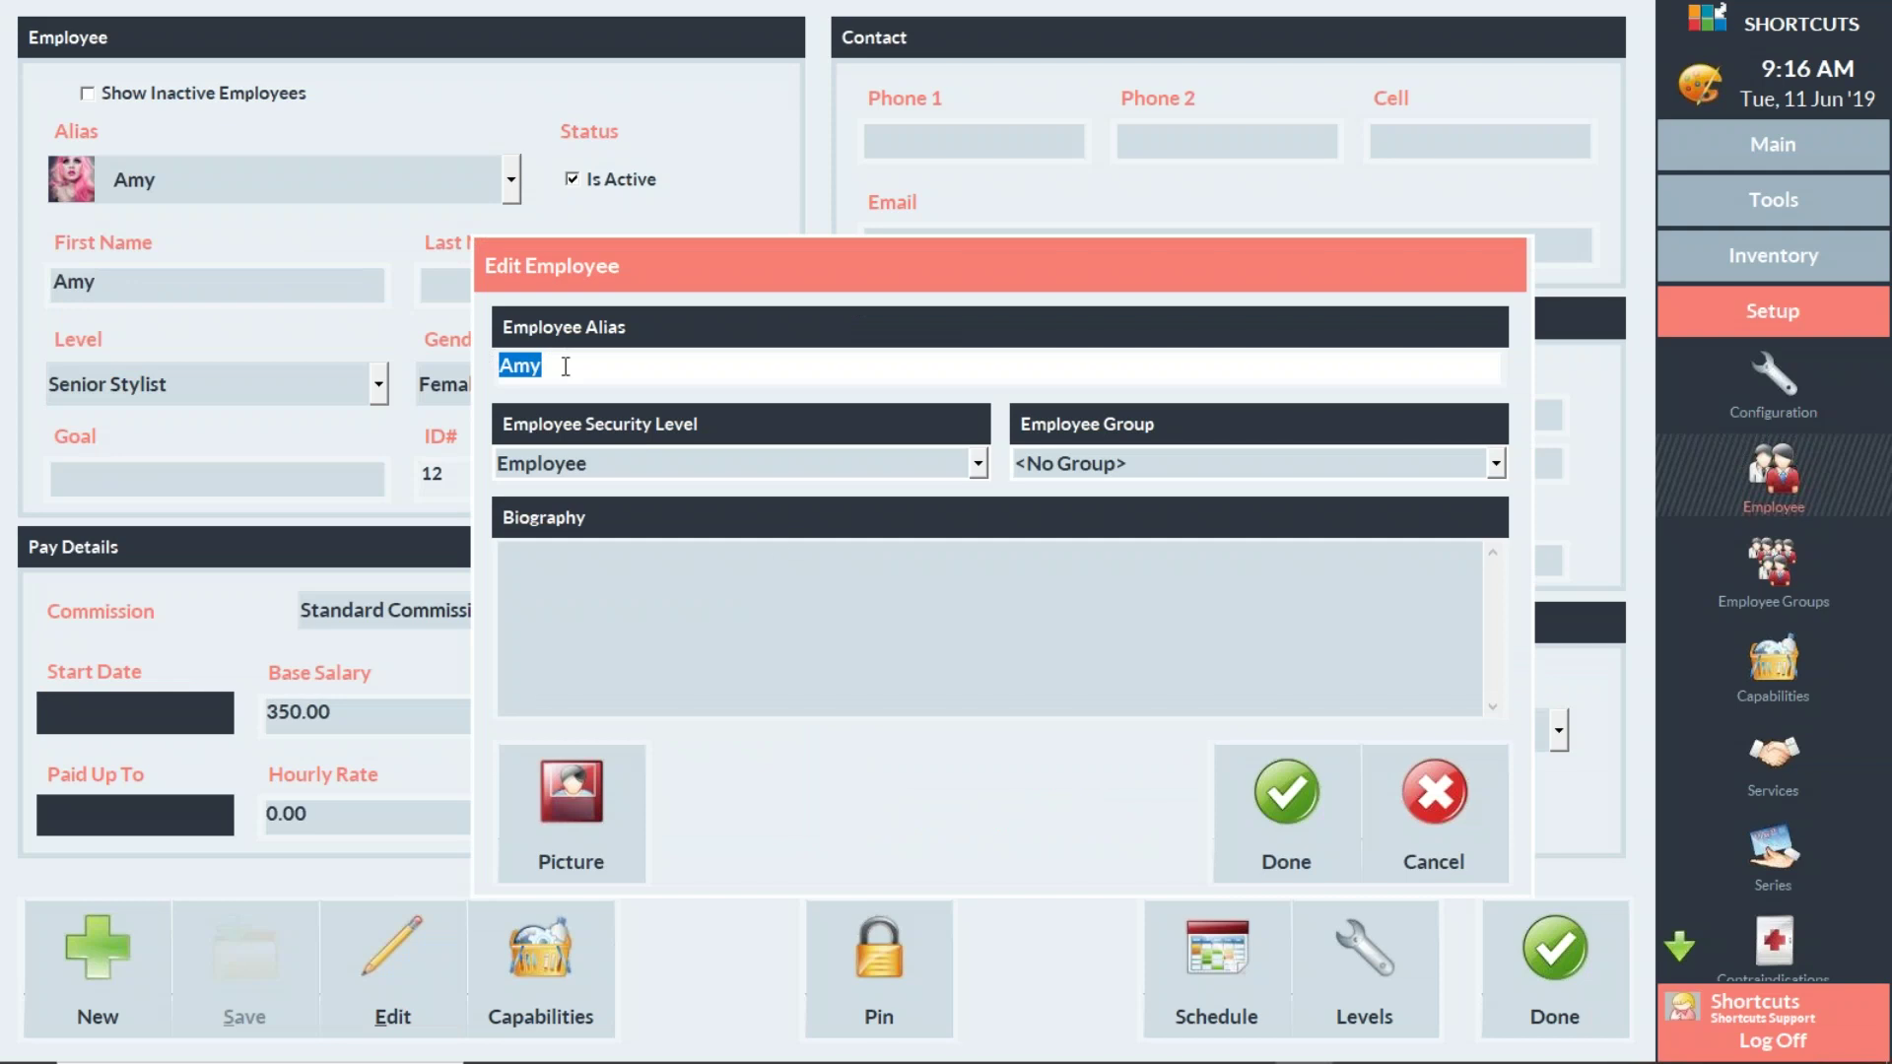
click(1310, 801)
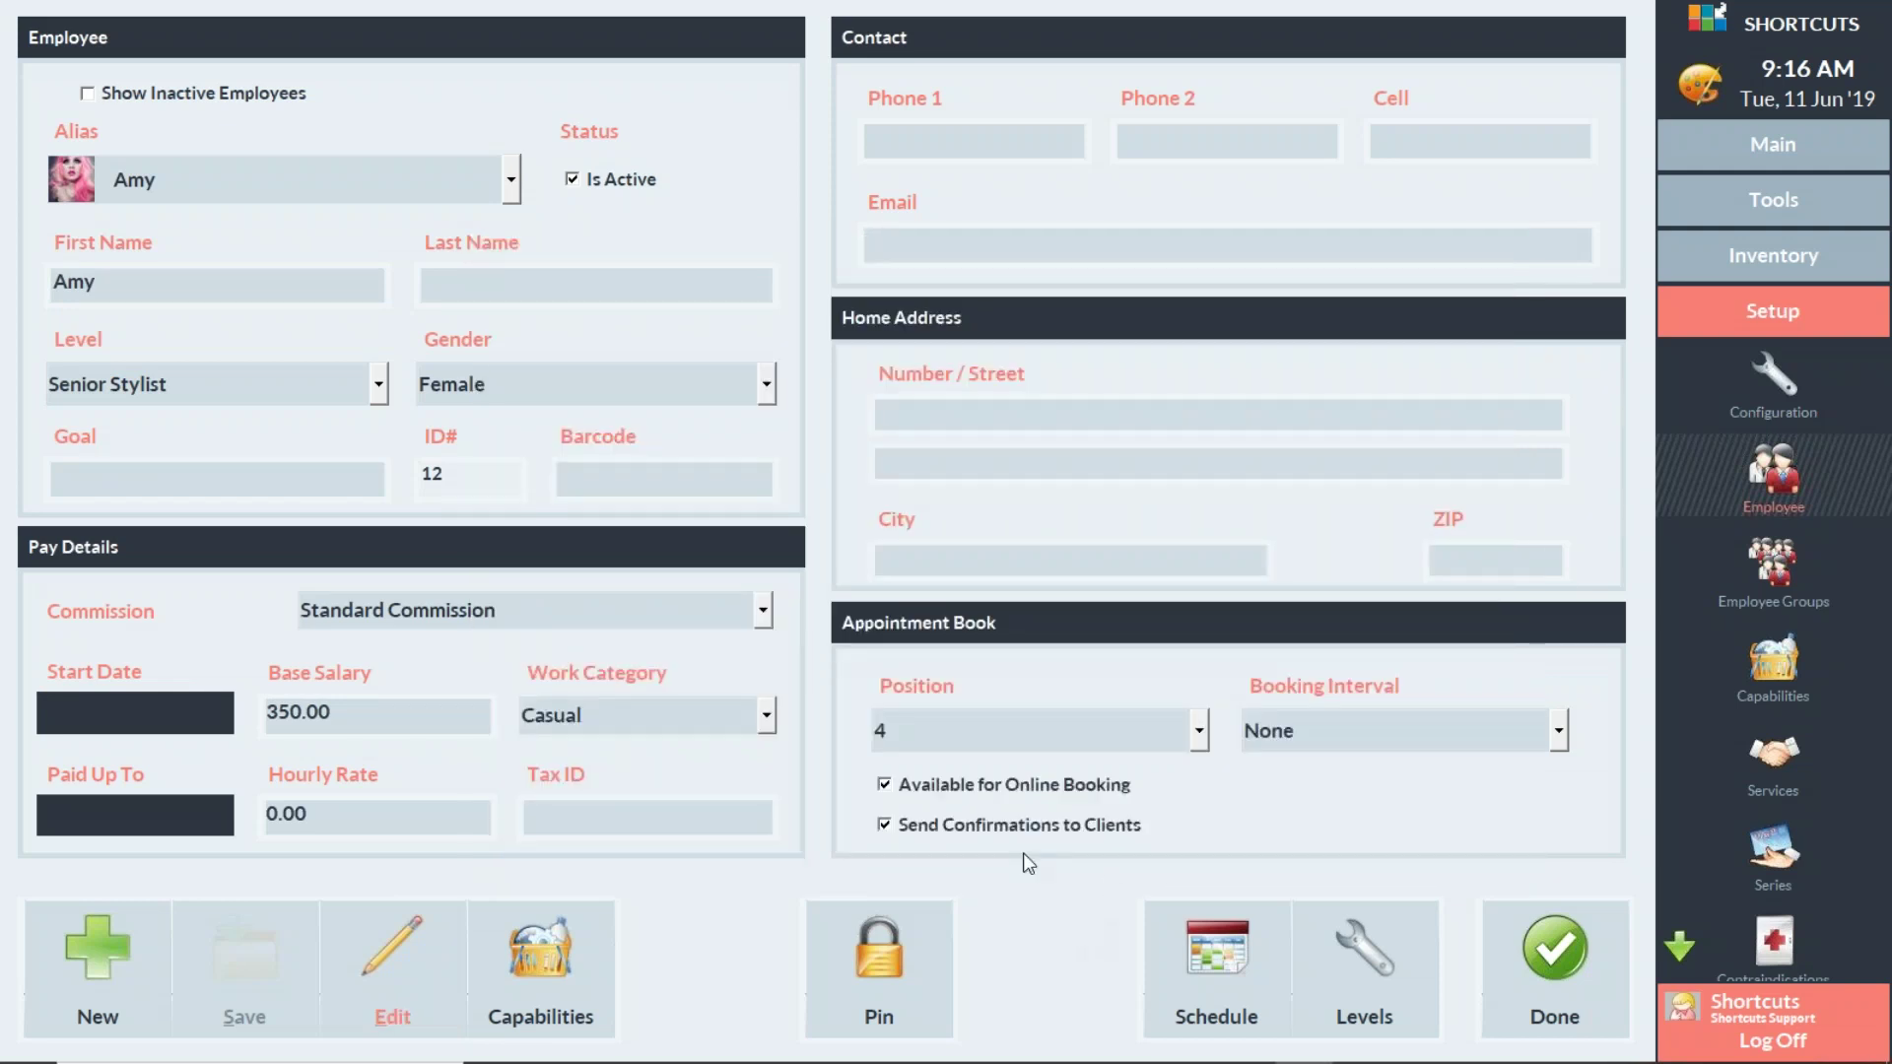
click(884, 824)
Step: Open the Schedule and clear the Search Employee field so every employee's June 2019 shifts show
click(1222, 942)
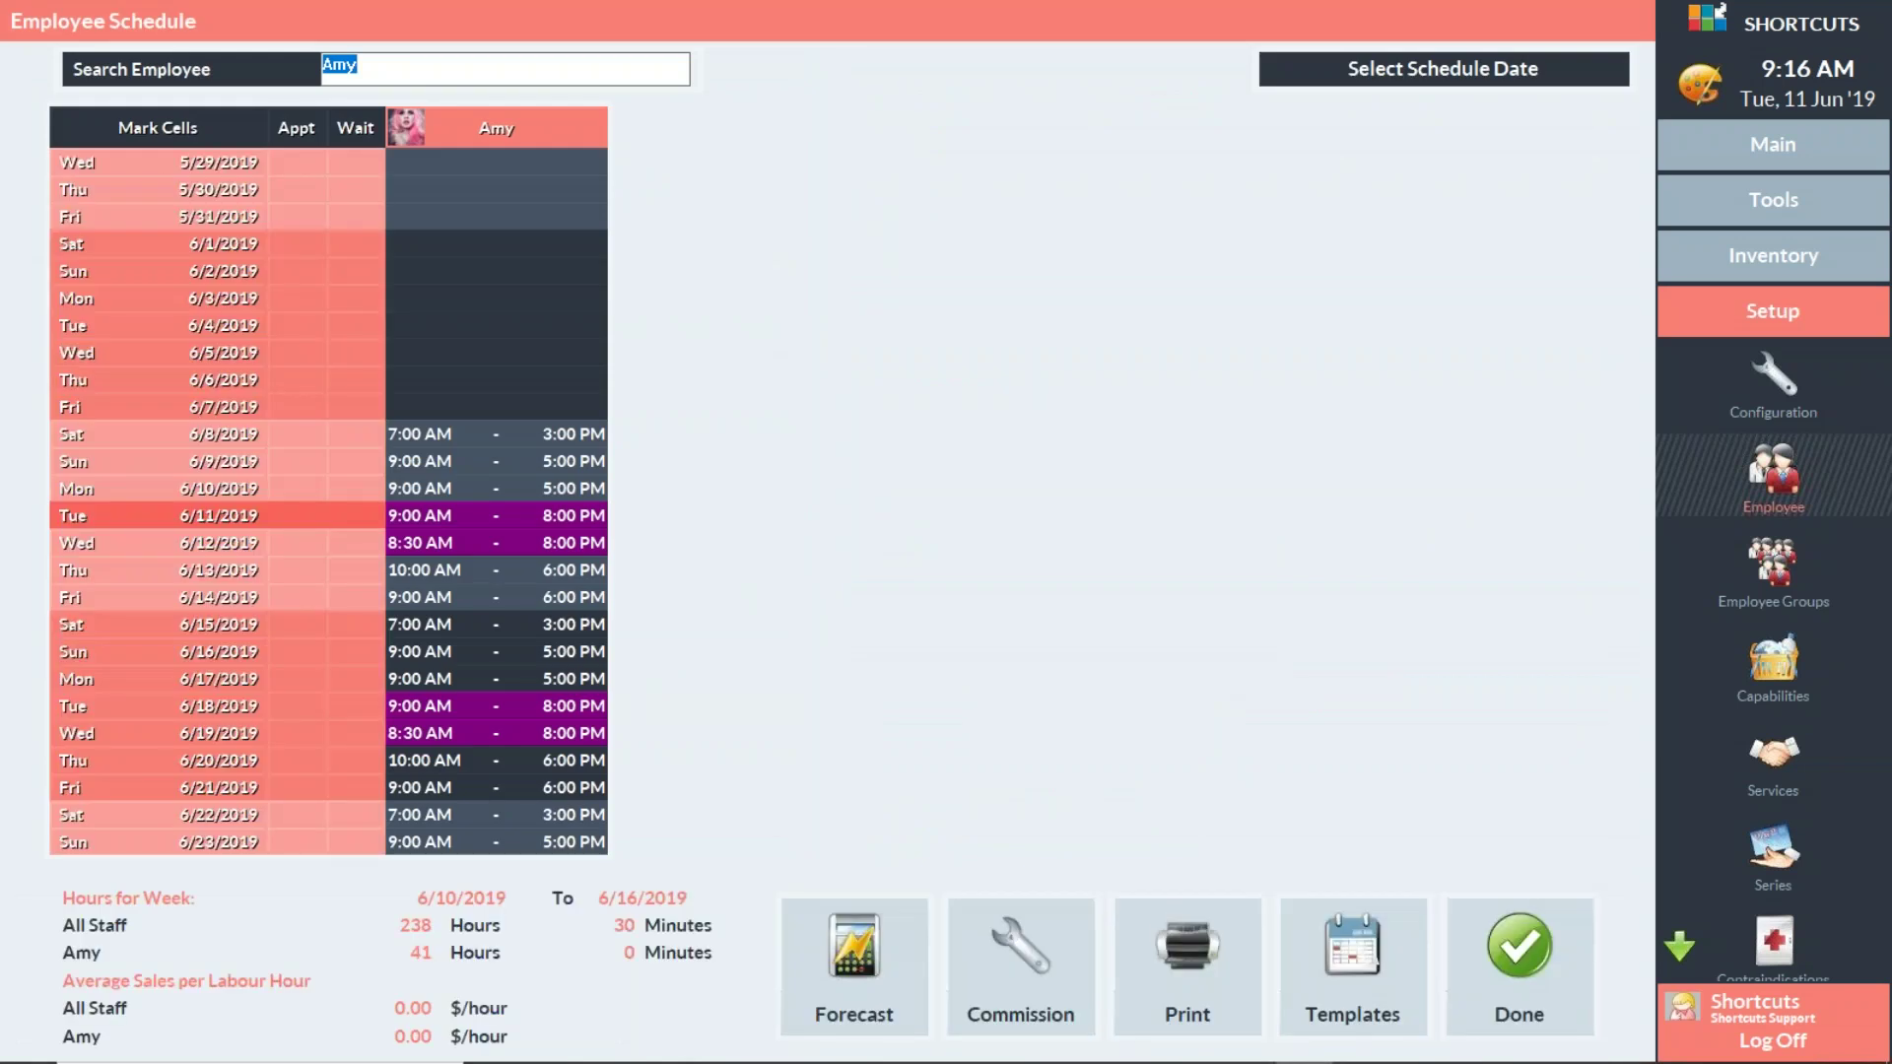
key(BackSpace)
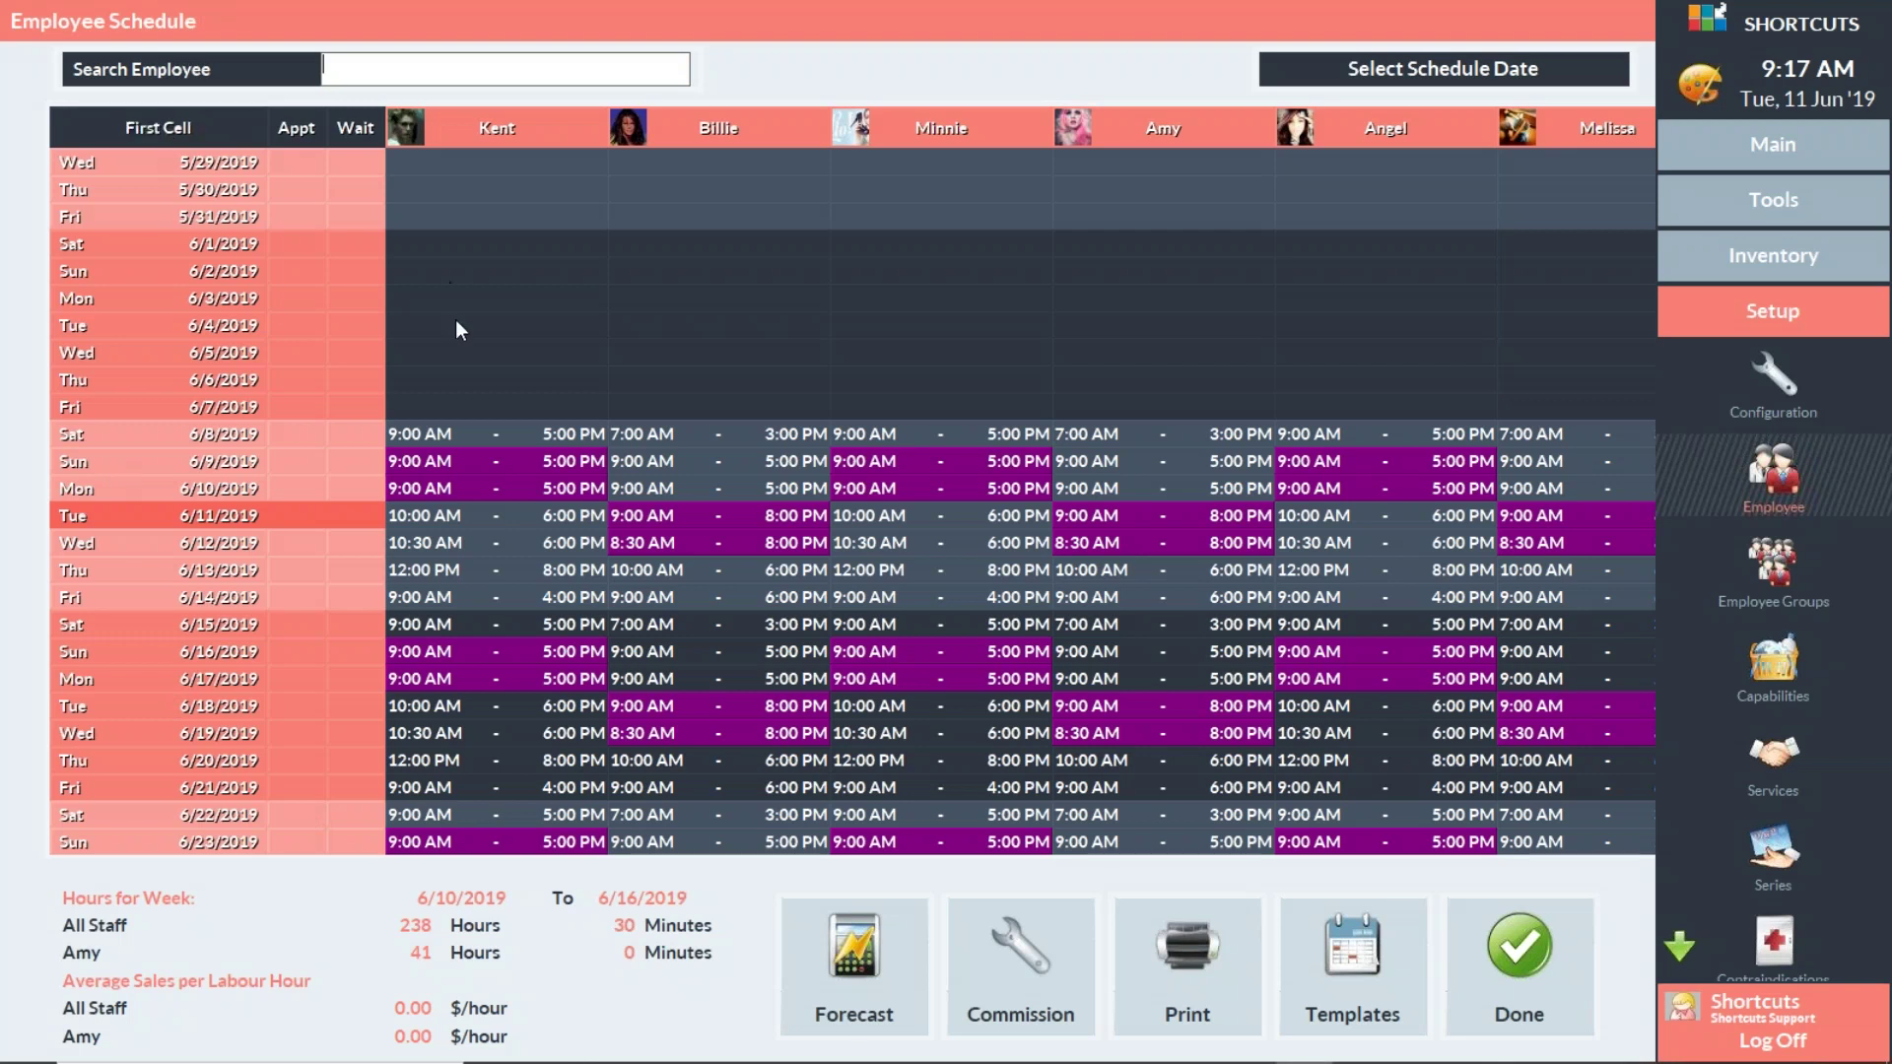
Step: Try marking the first employee's 6/8–6/14 shifts, then dismiss the options and clear the marks
click(463, 432)
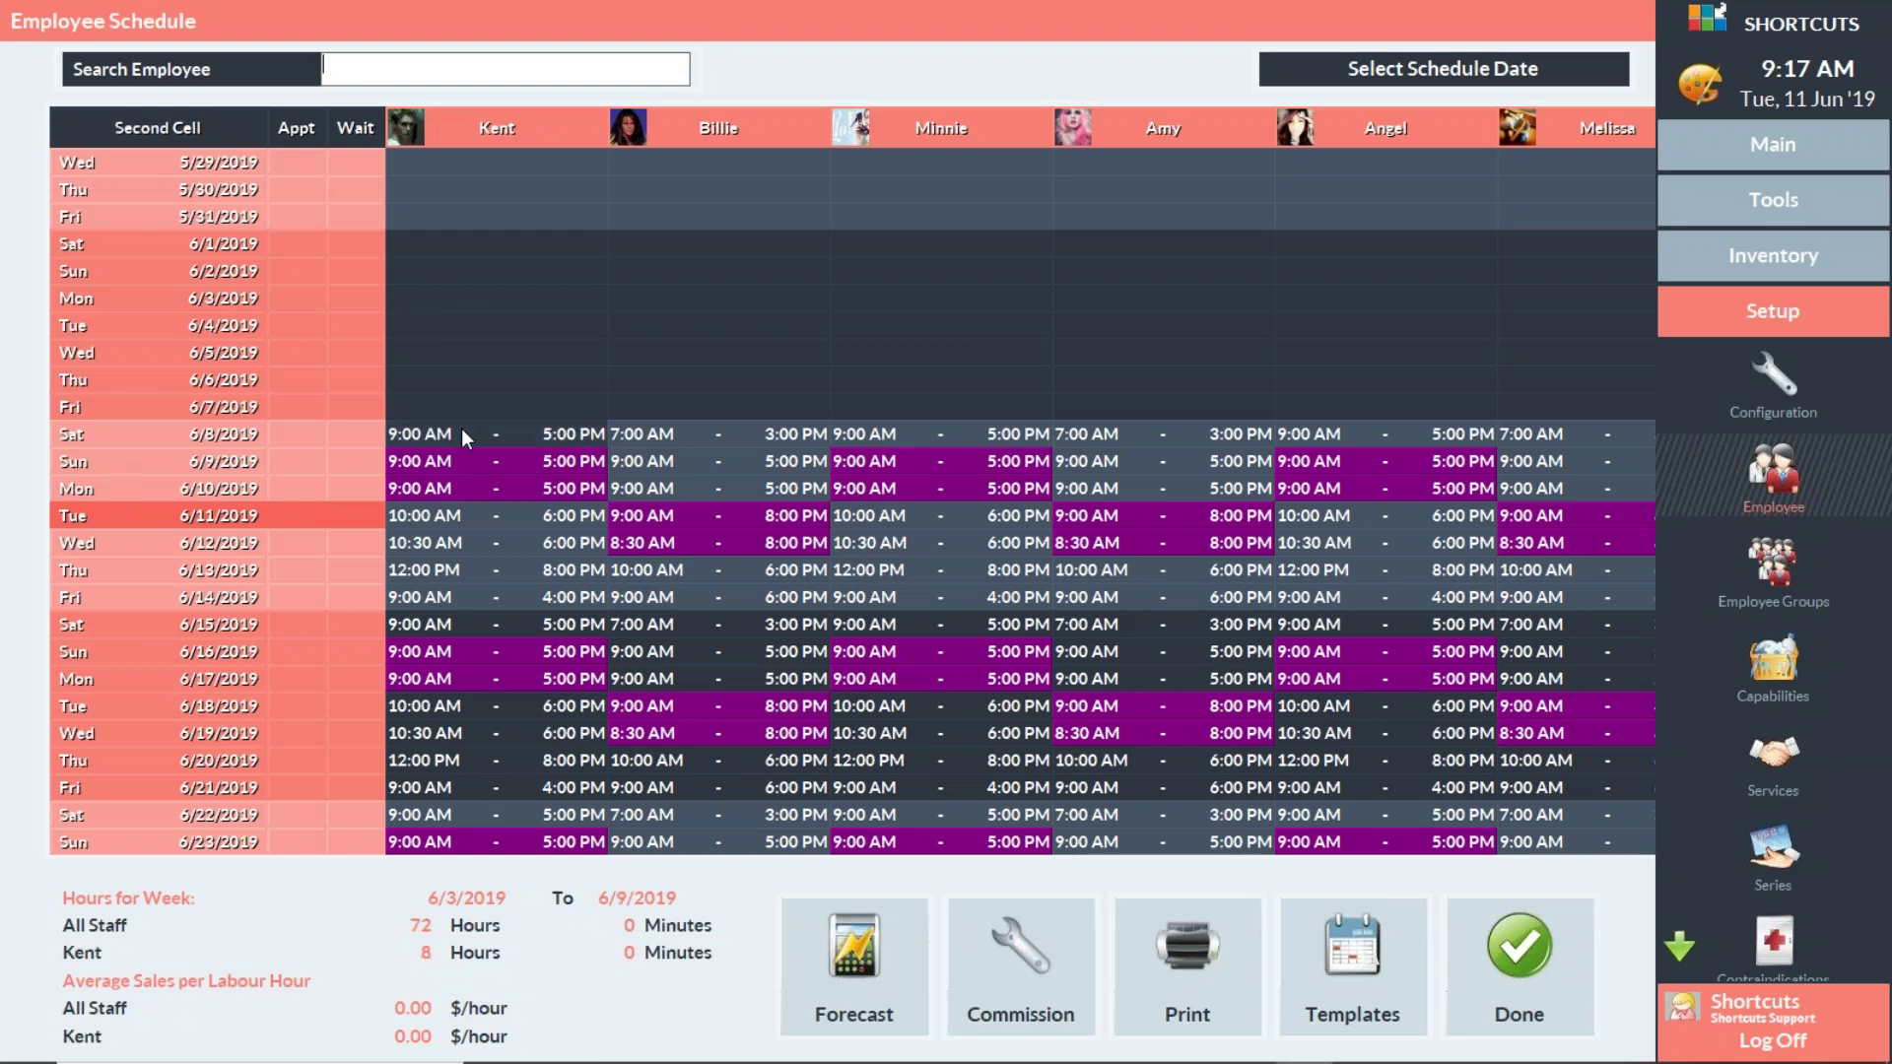
click(459, 593)
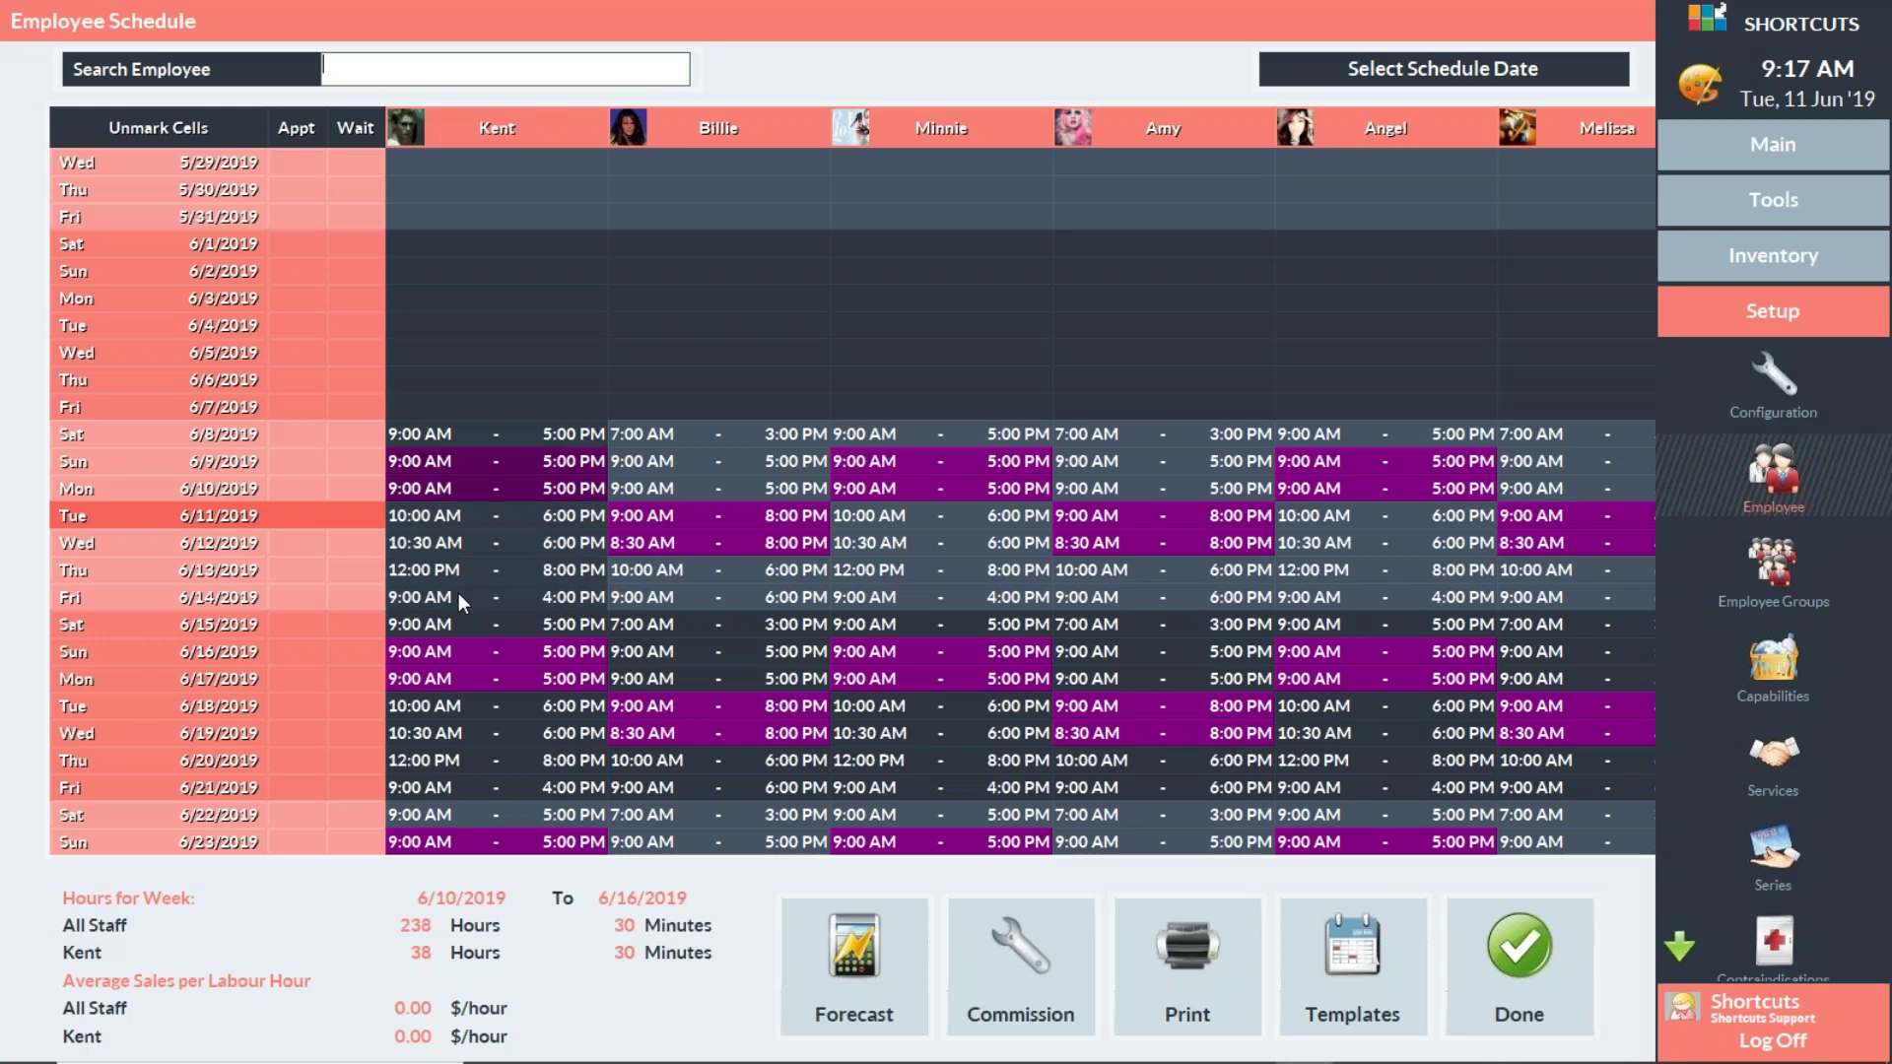
right_click(546, 523)
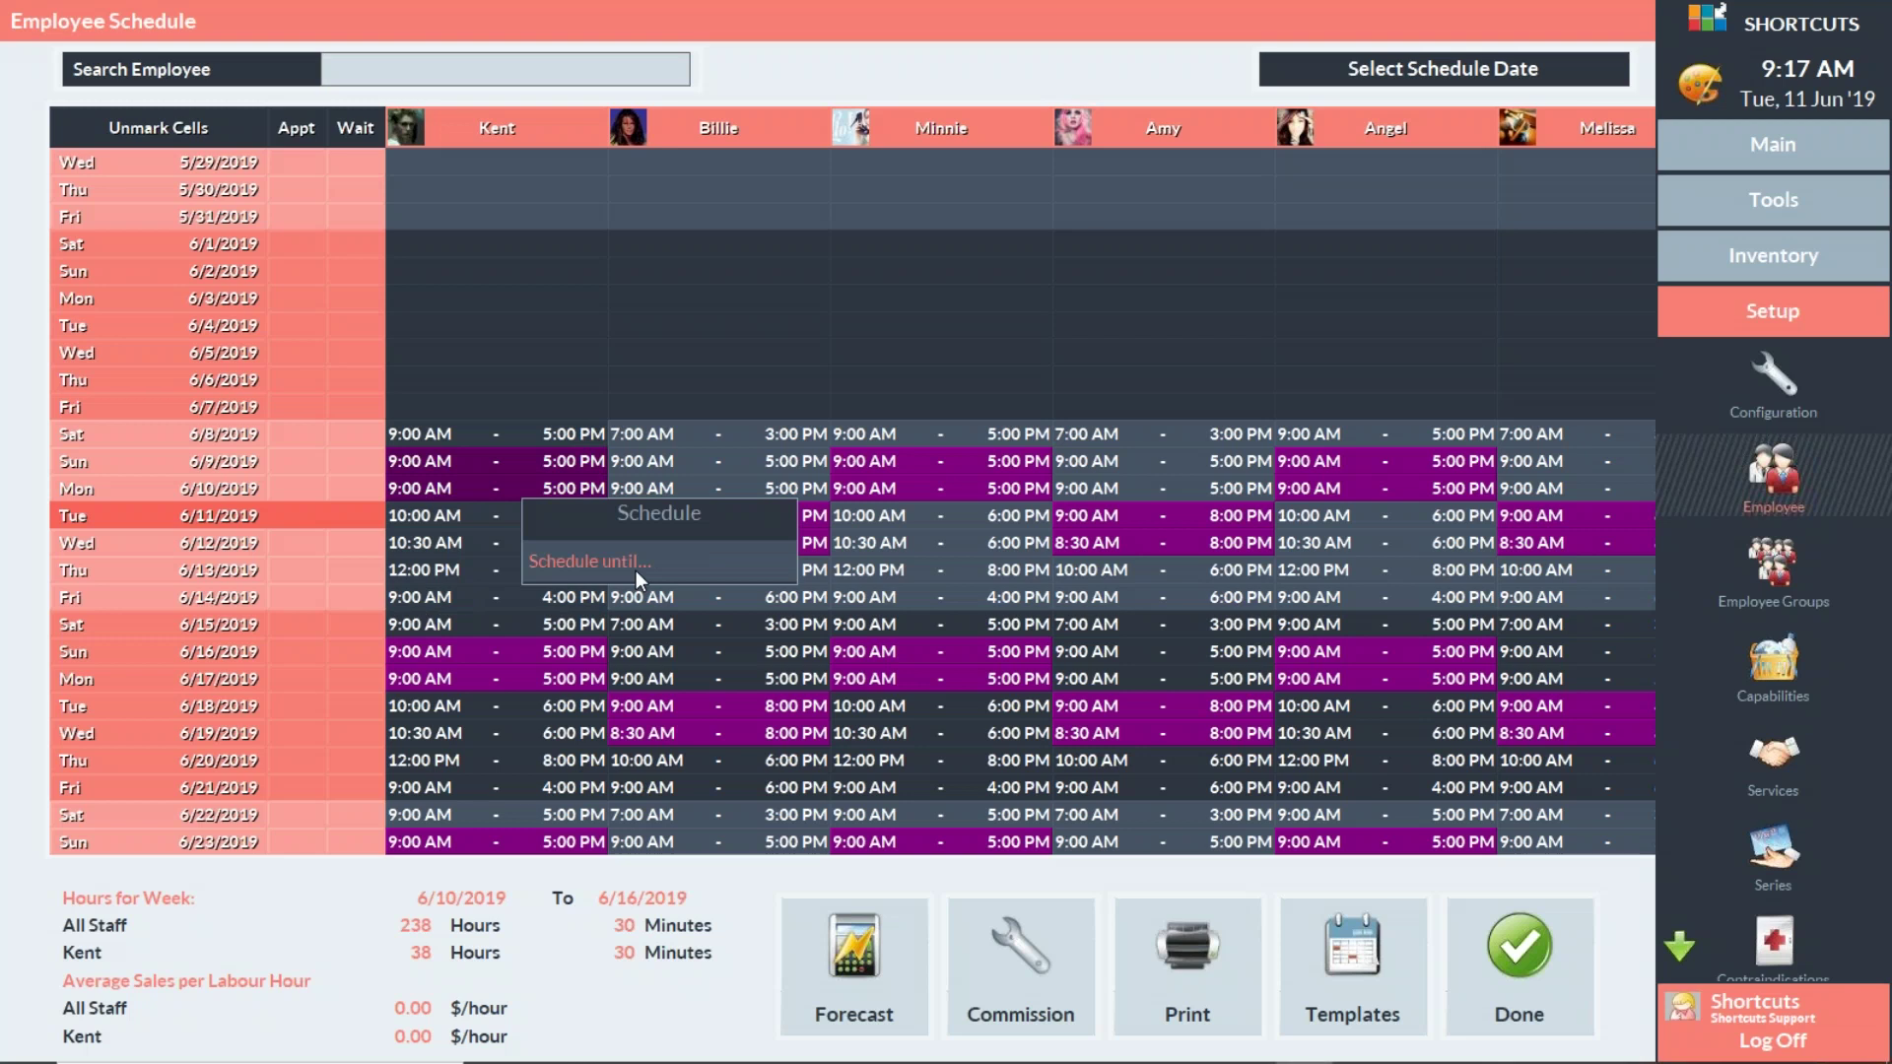
click(775, 84)
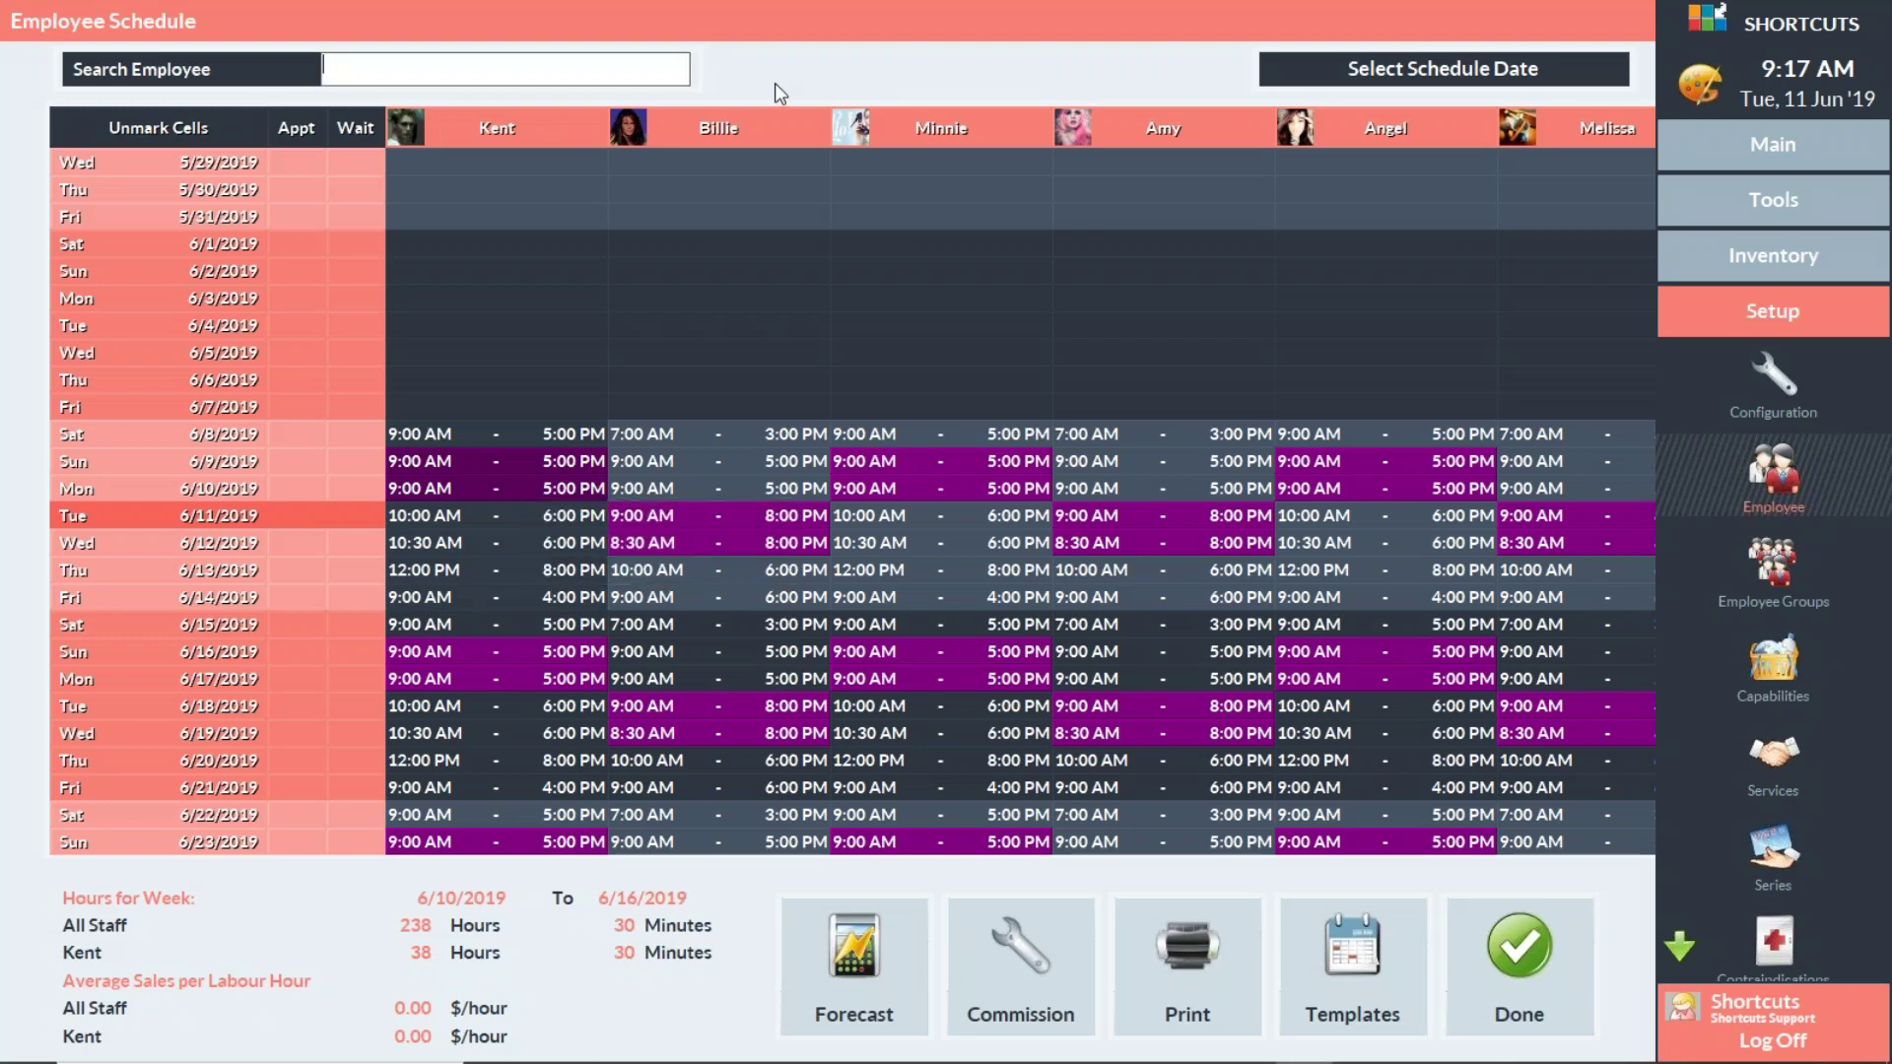
click(221, 115)
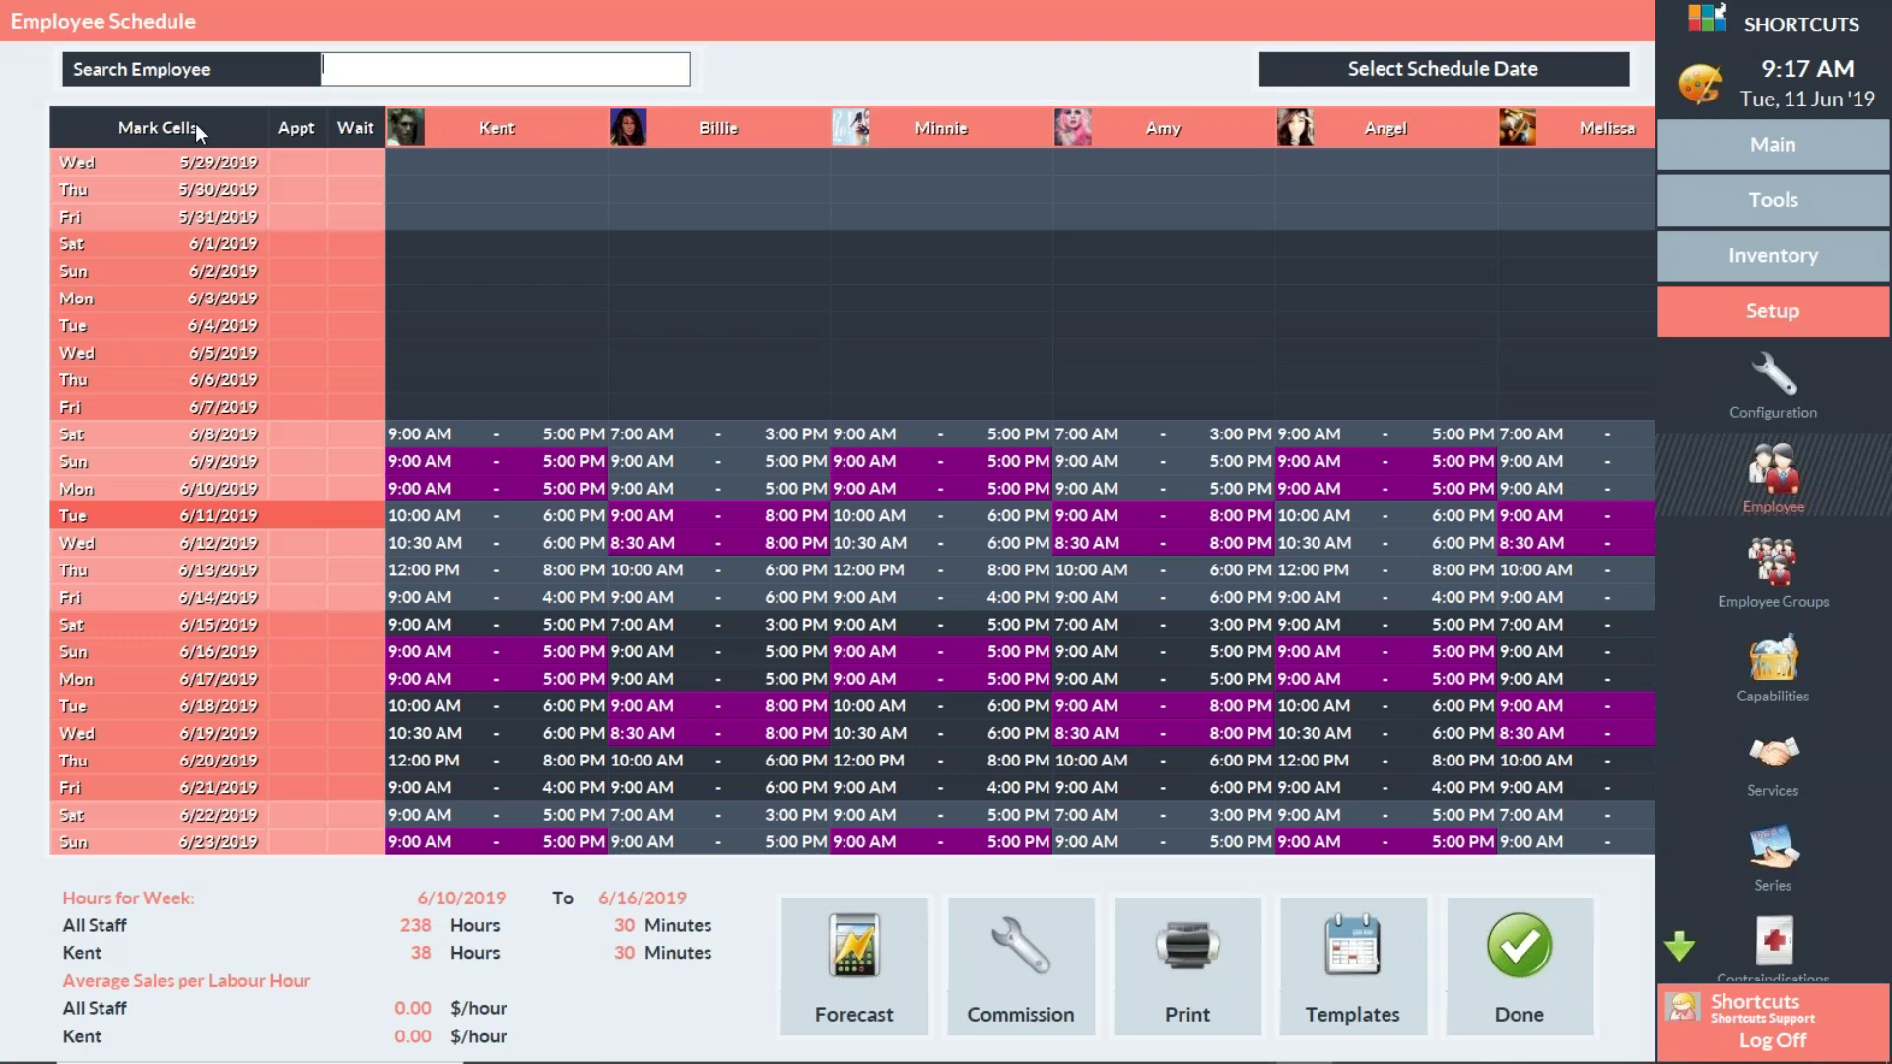
Step: Mark Sat 6/8 through Fri 6/14 for all staff and bring up the scheduling options
click(227, 132)
click(94, 434)
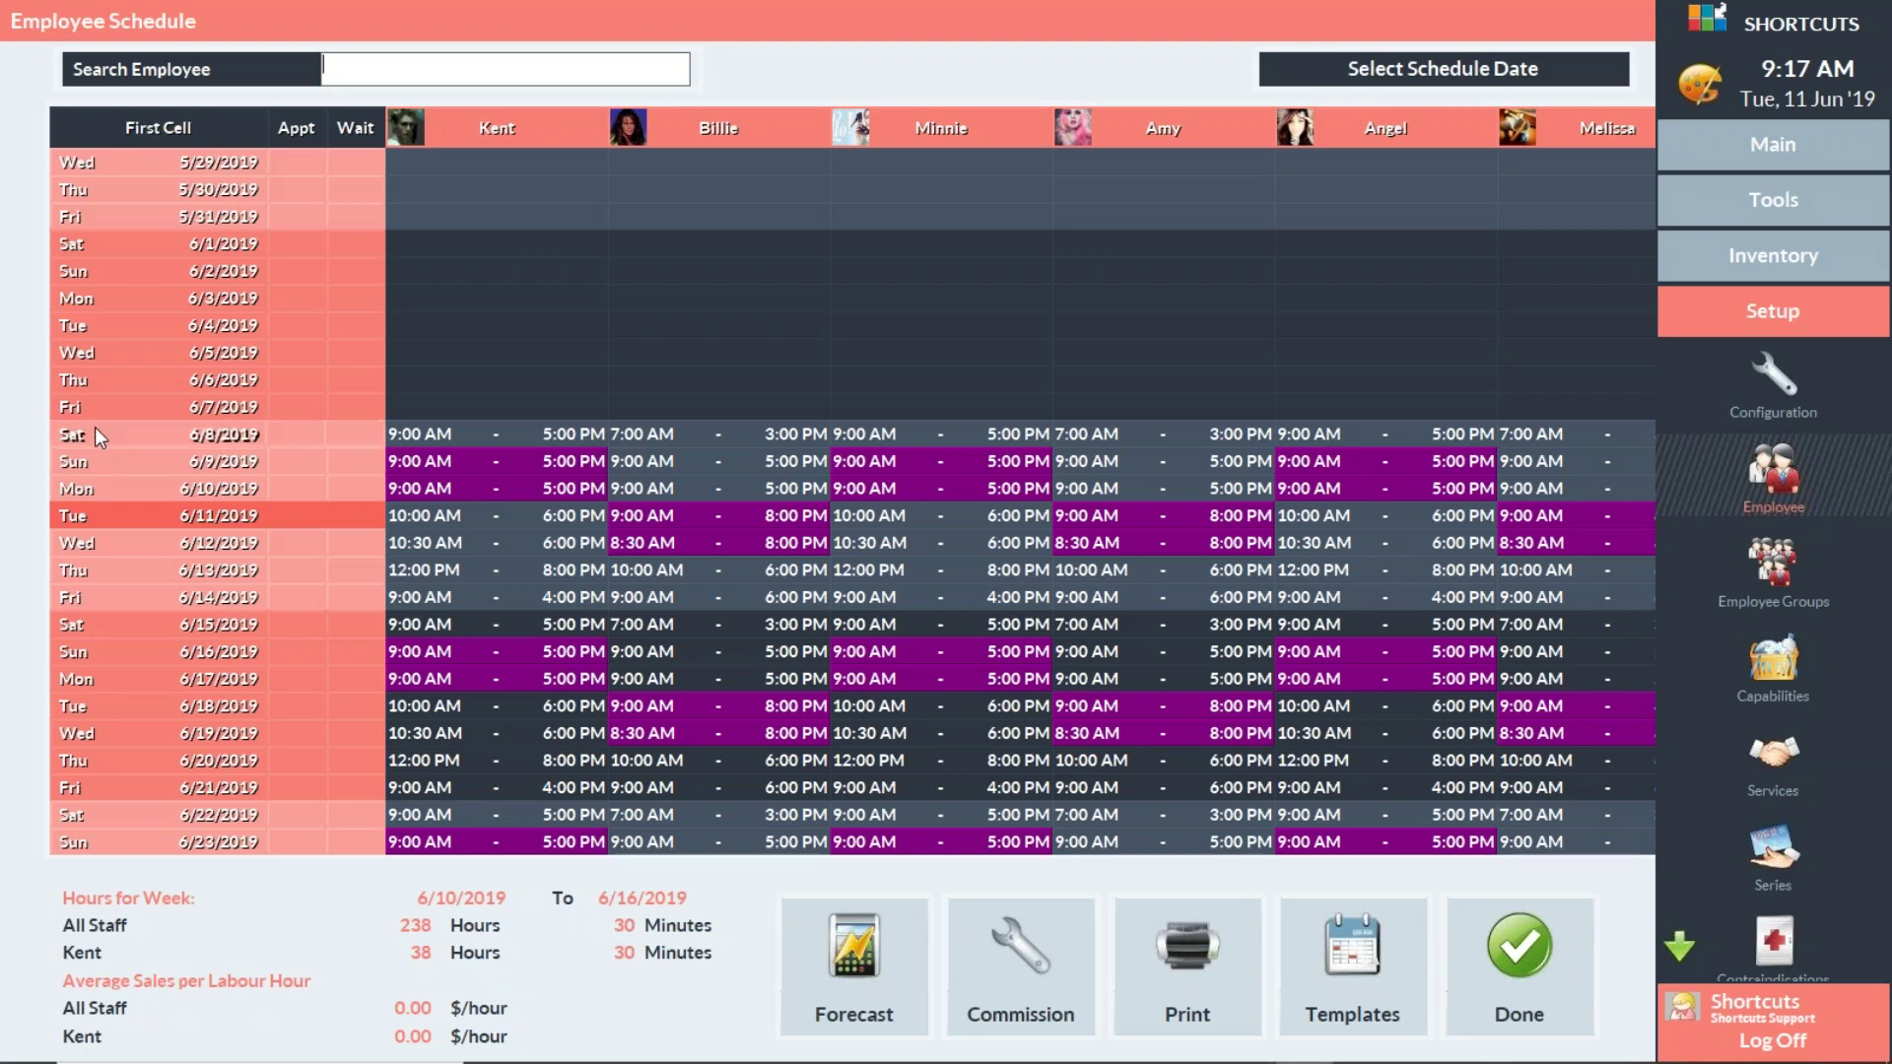
click(92, 595)
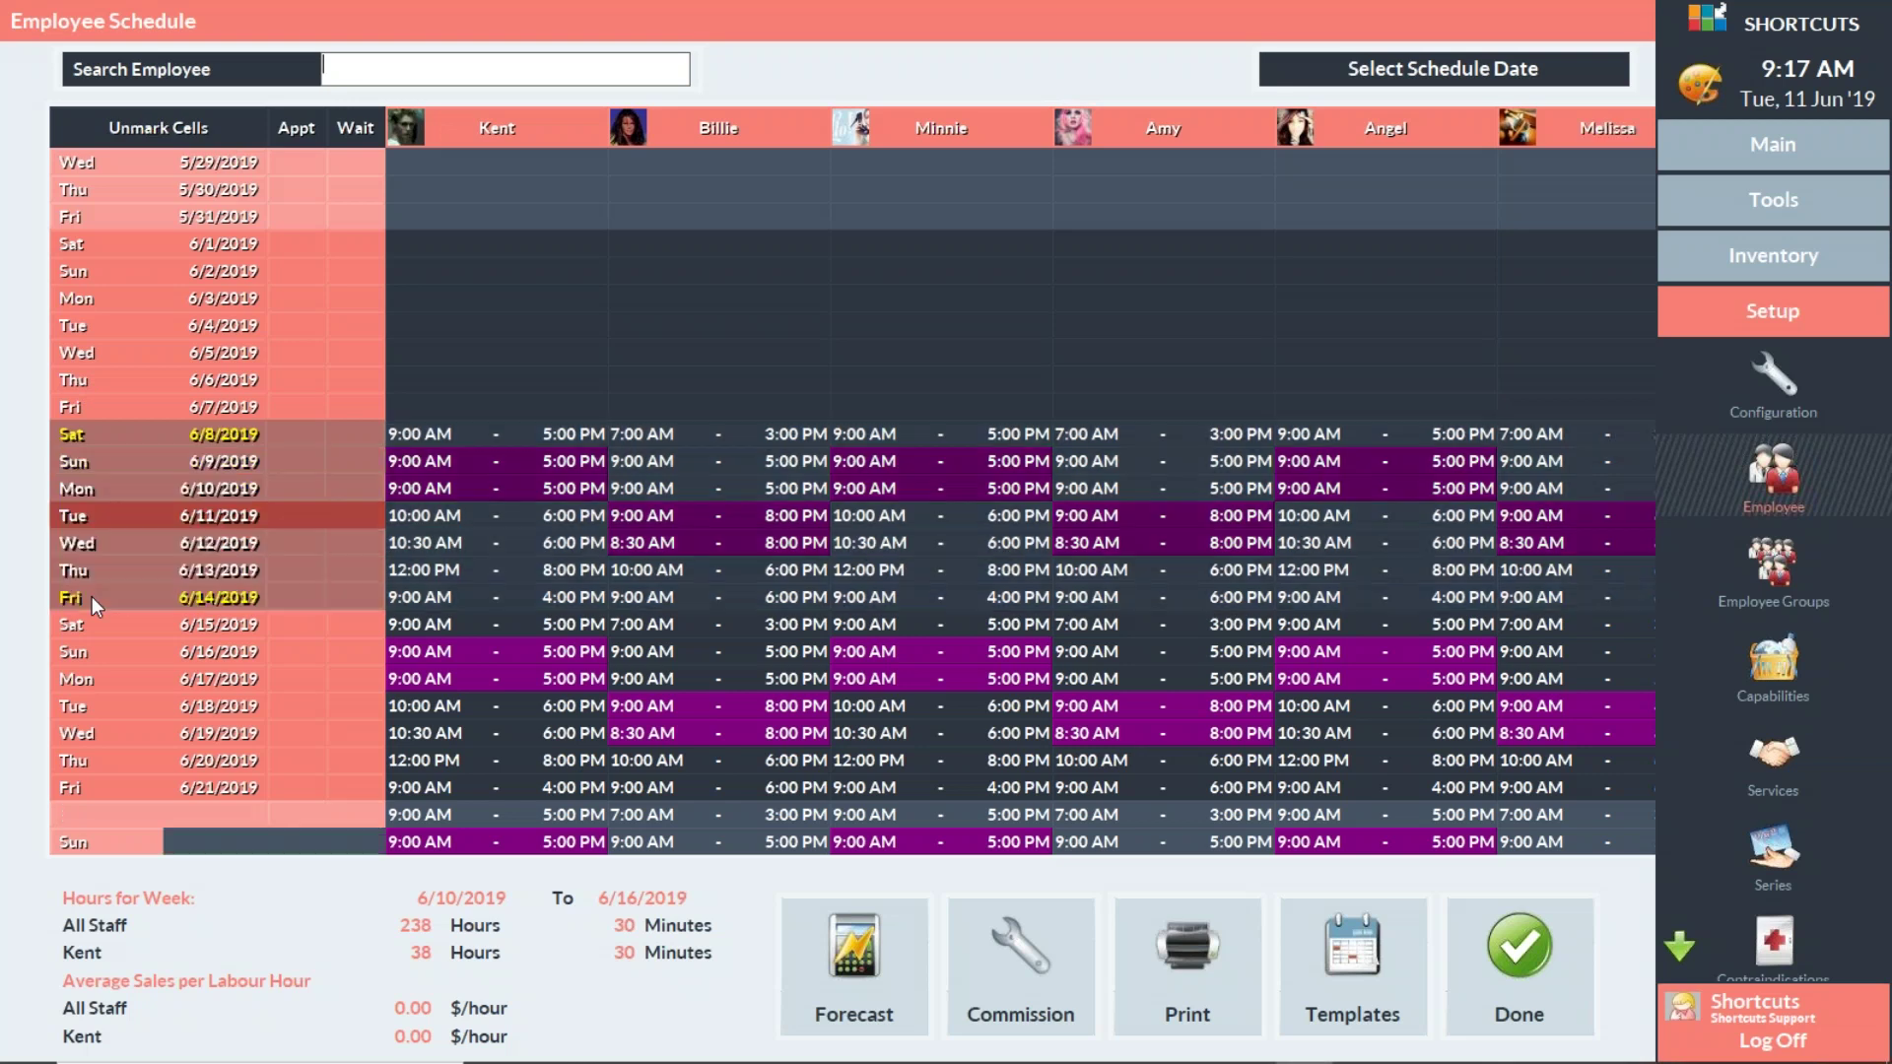
right_click(303, 475)
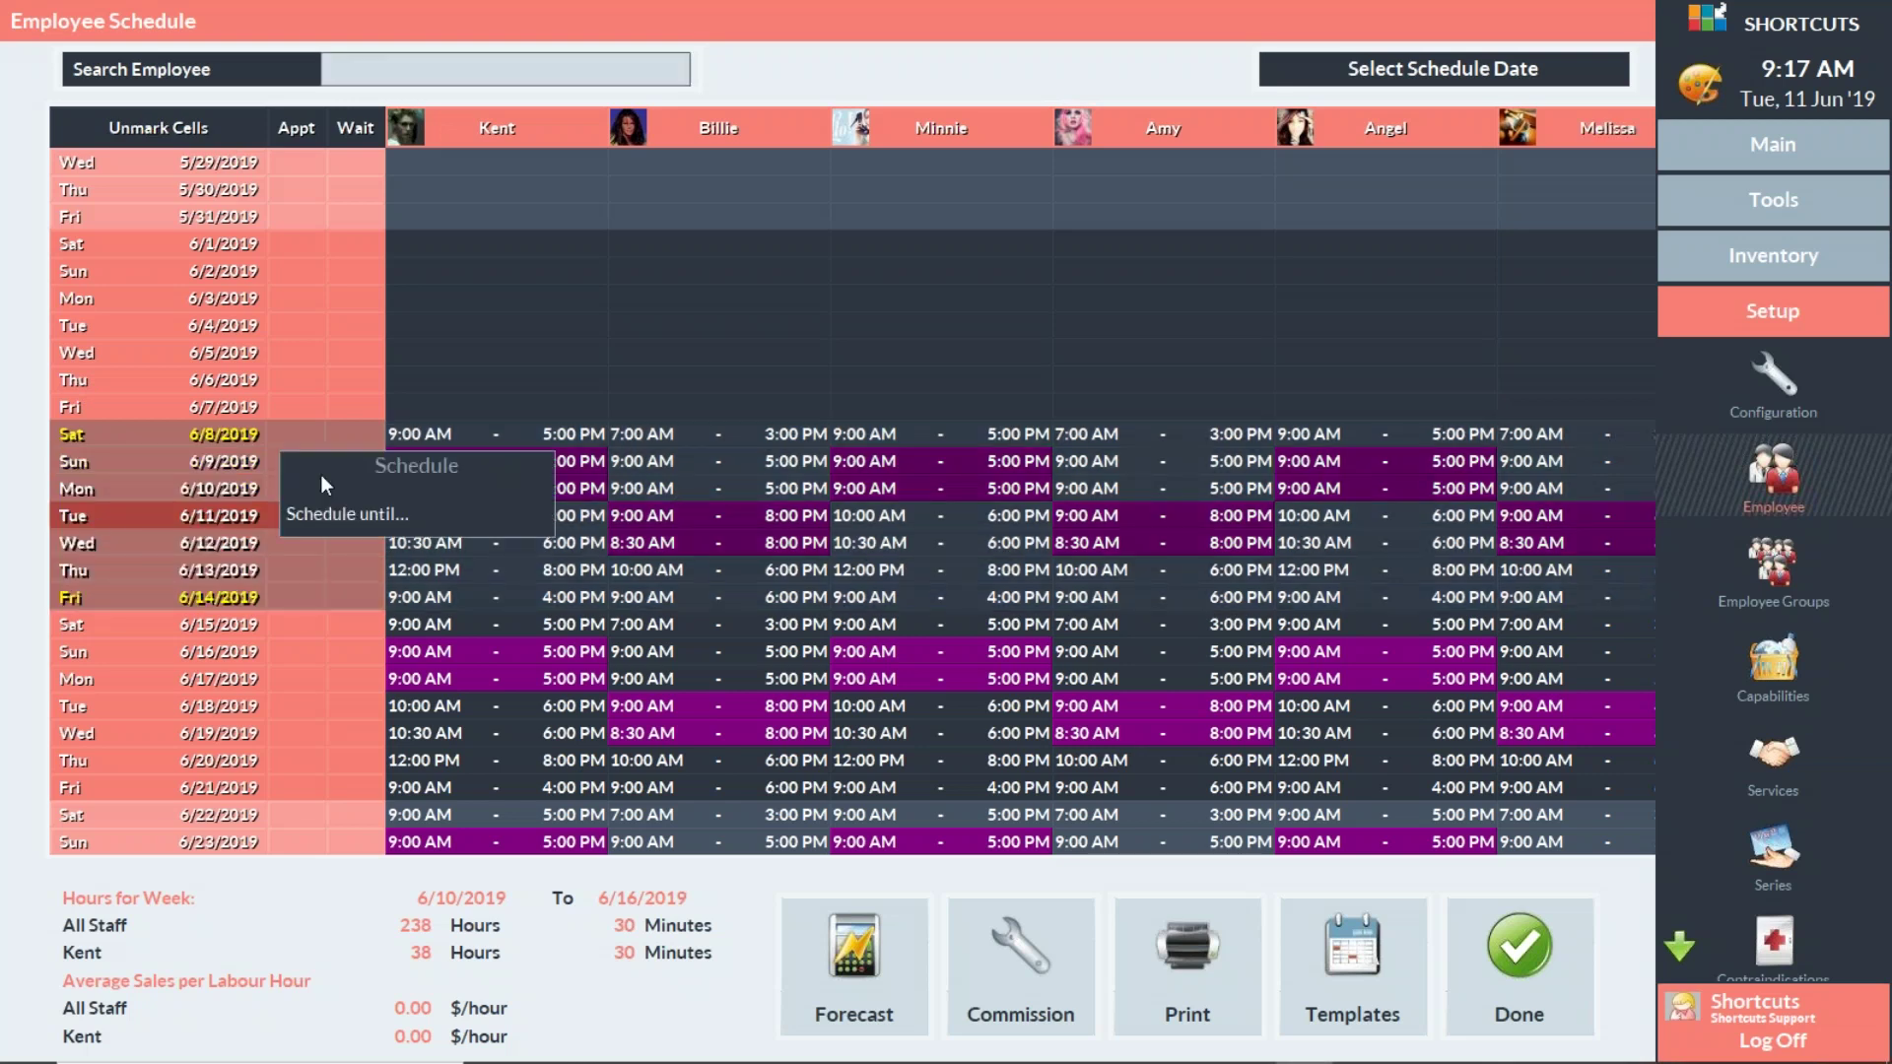
Step: Choose Schedule until... and switch the calendar to December 2019
click(426, 516)
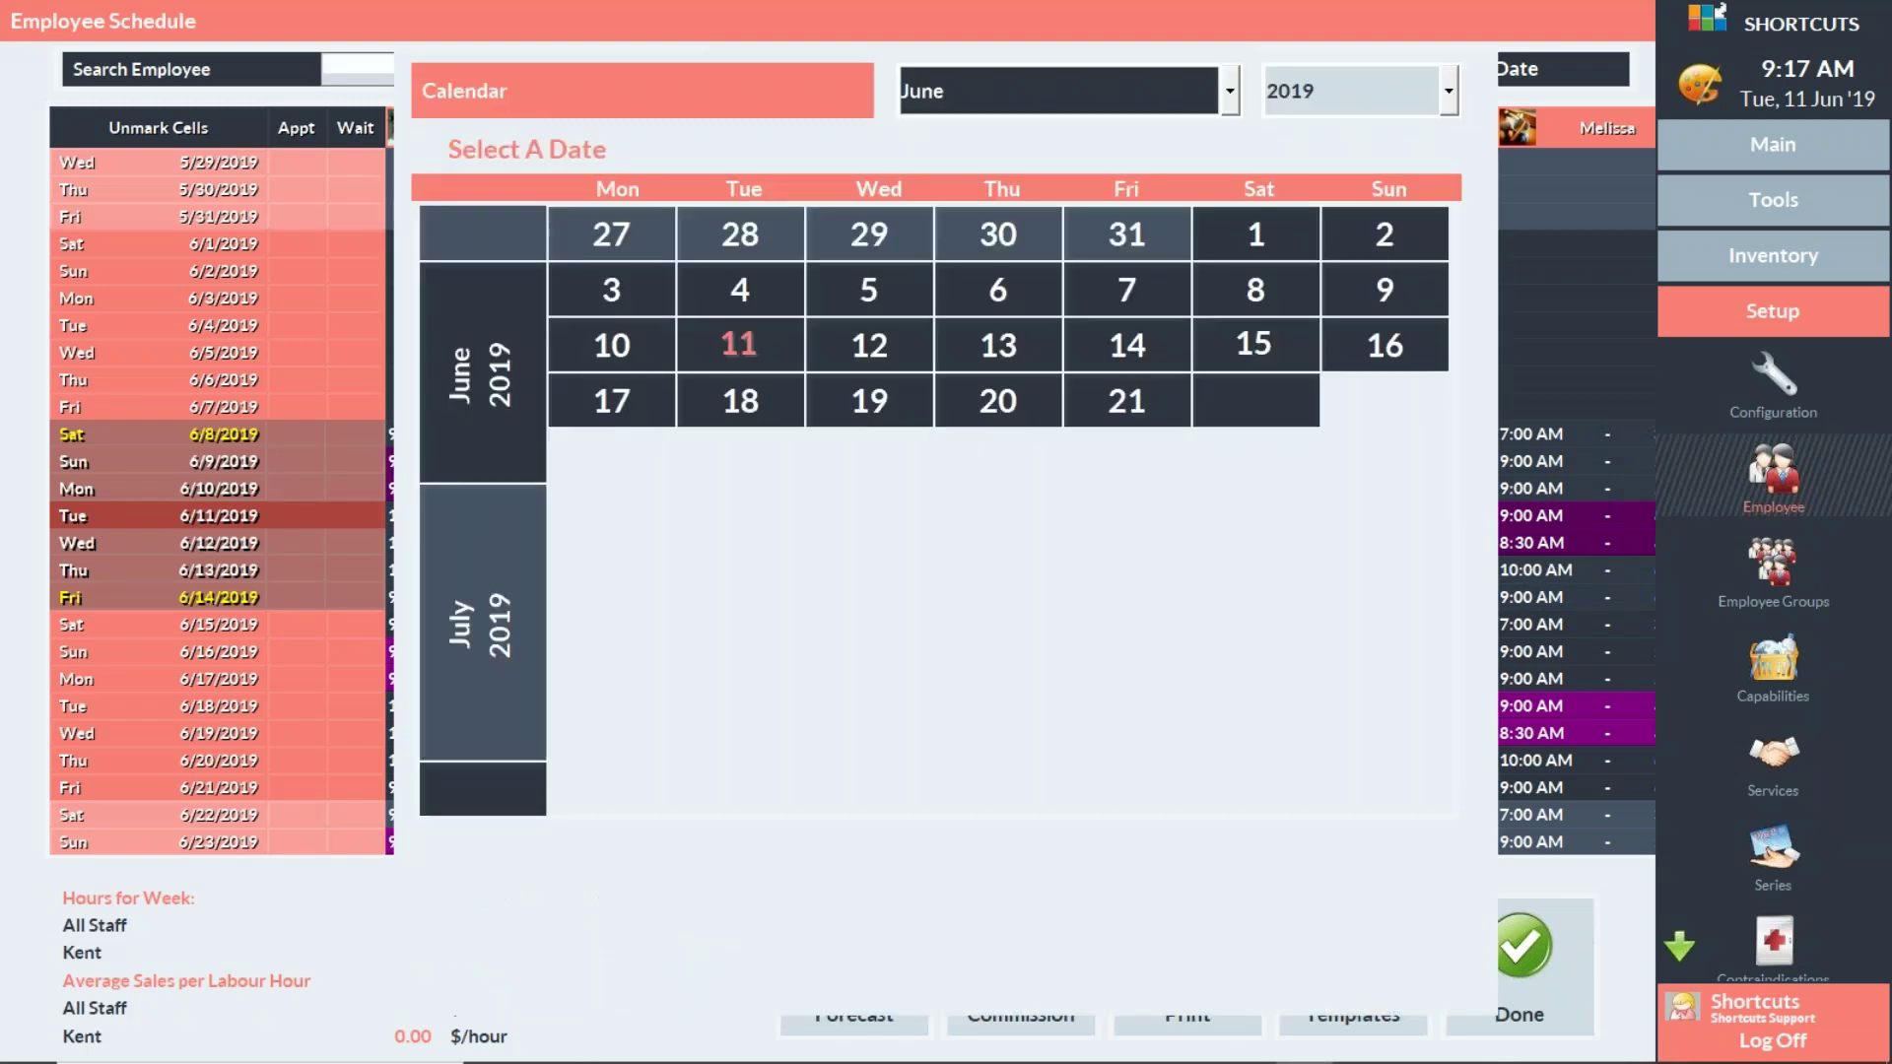
click(1116, 87)
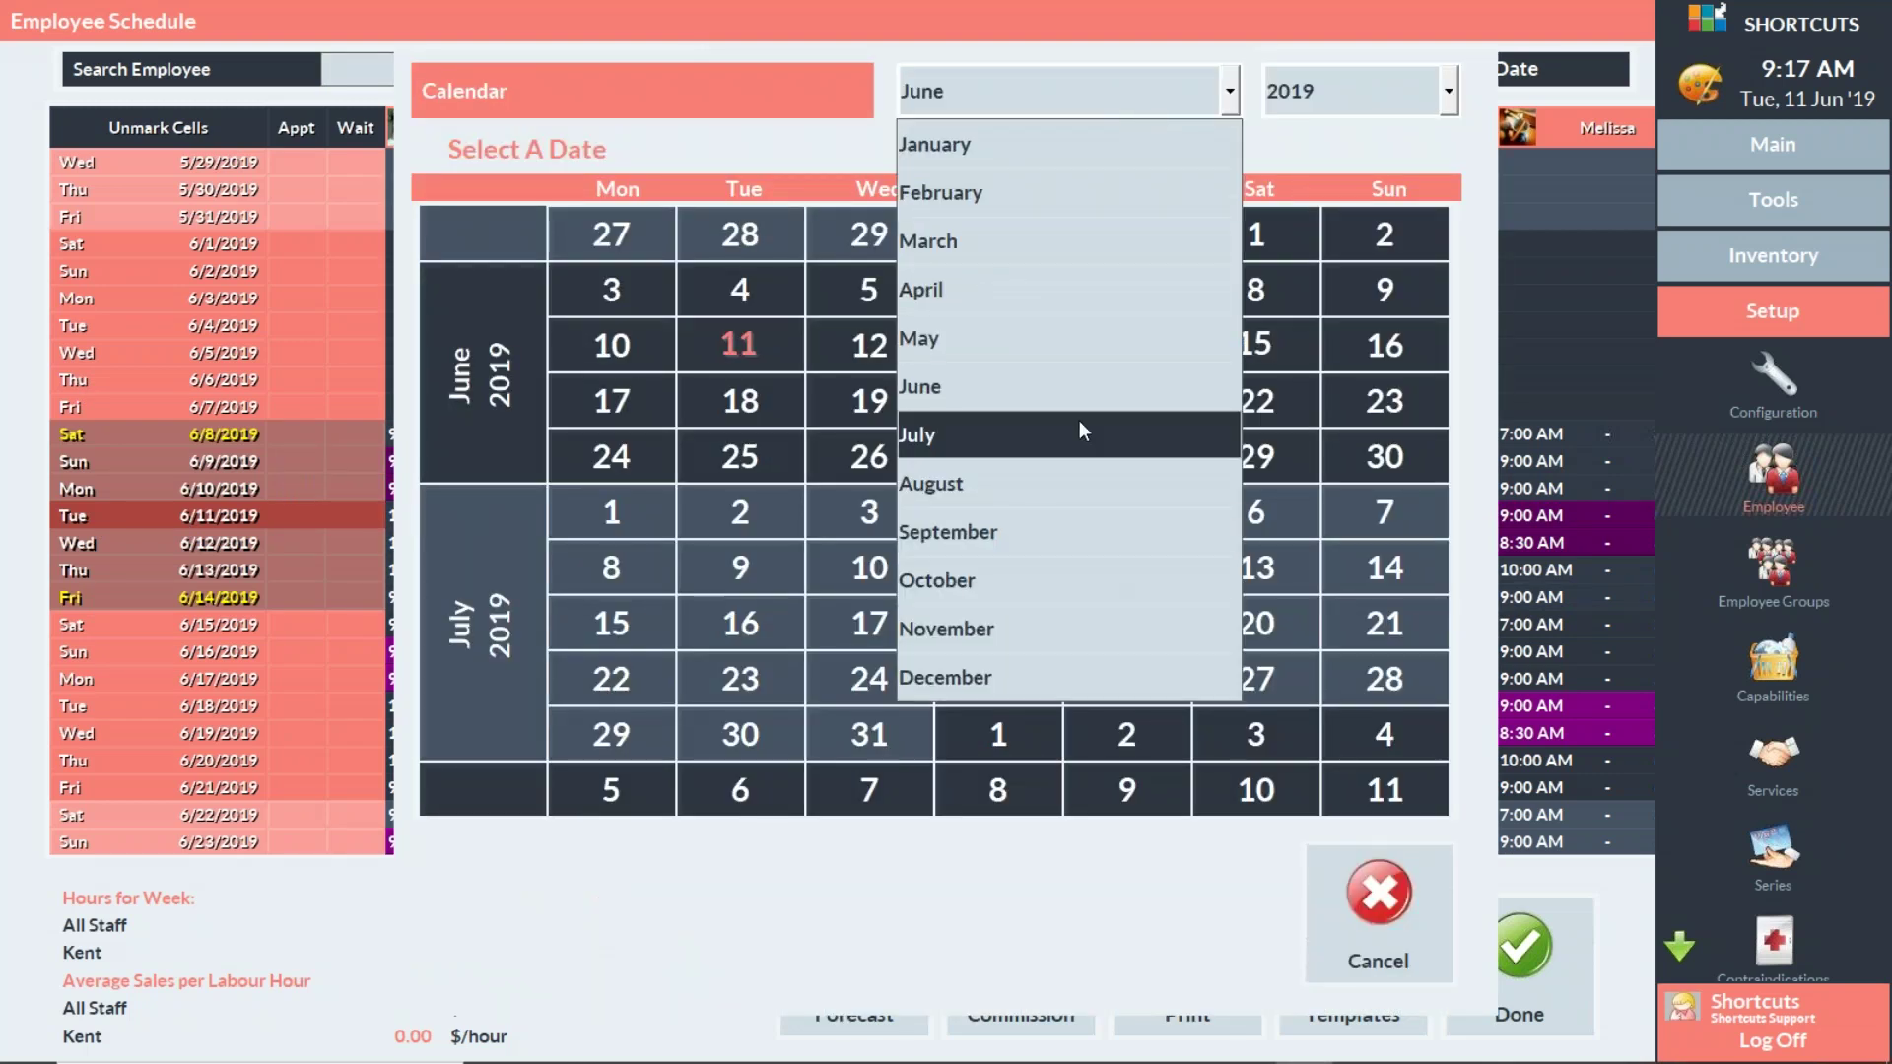
click(1062, 670)
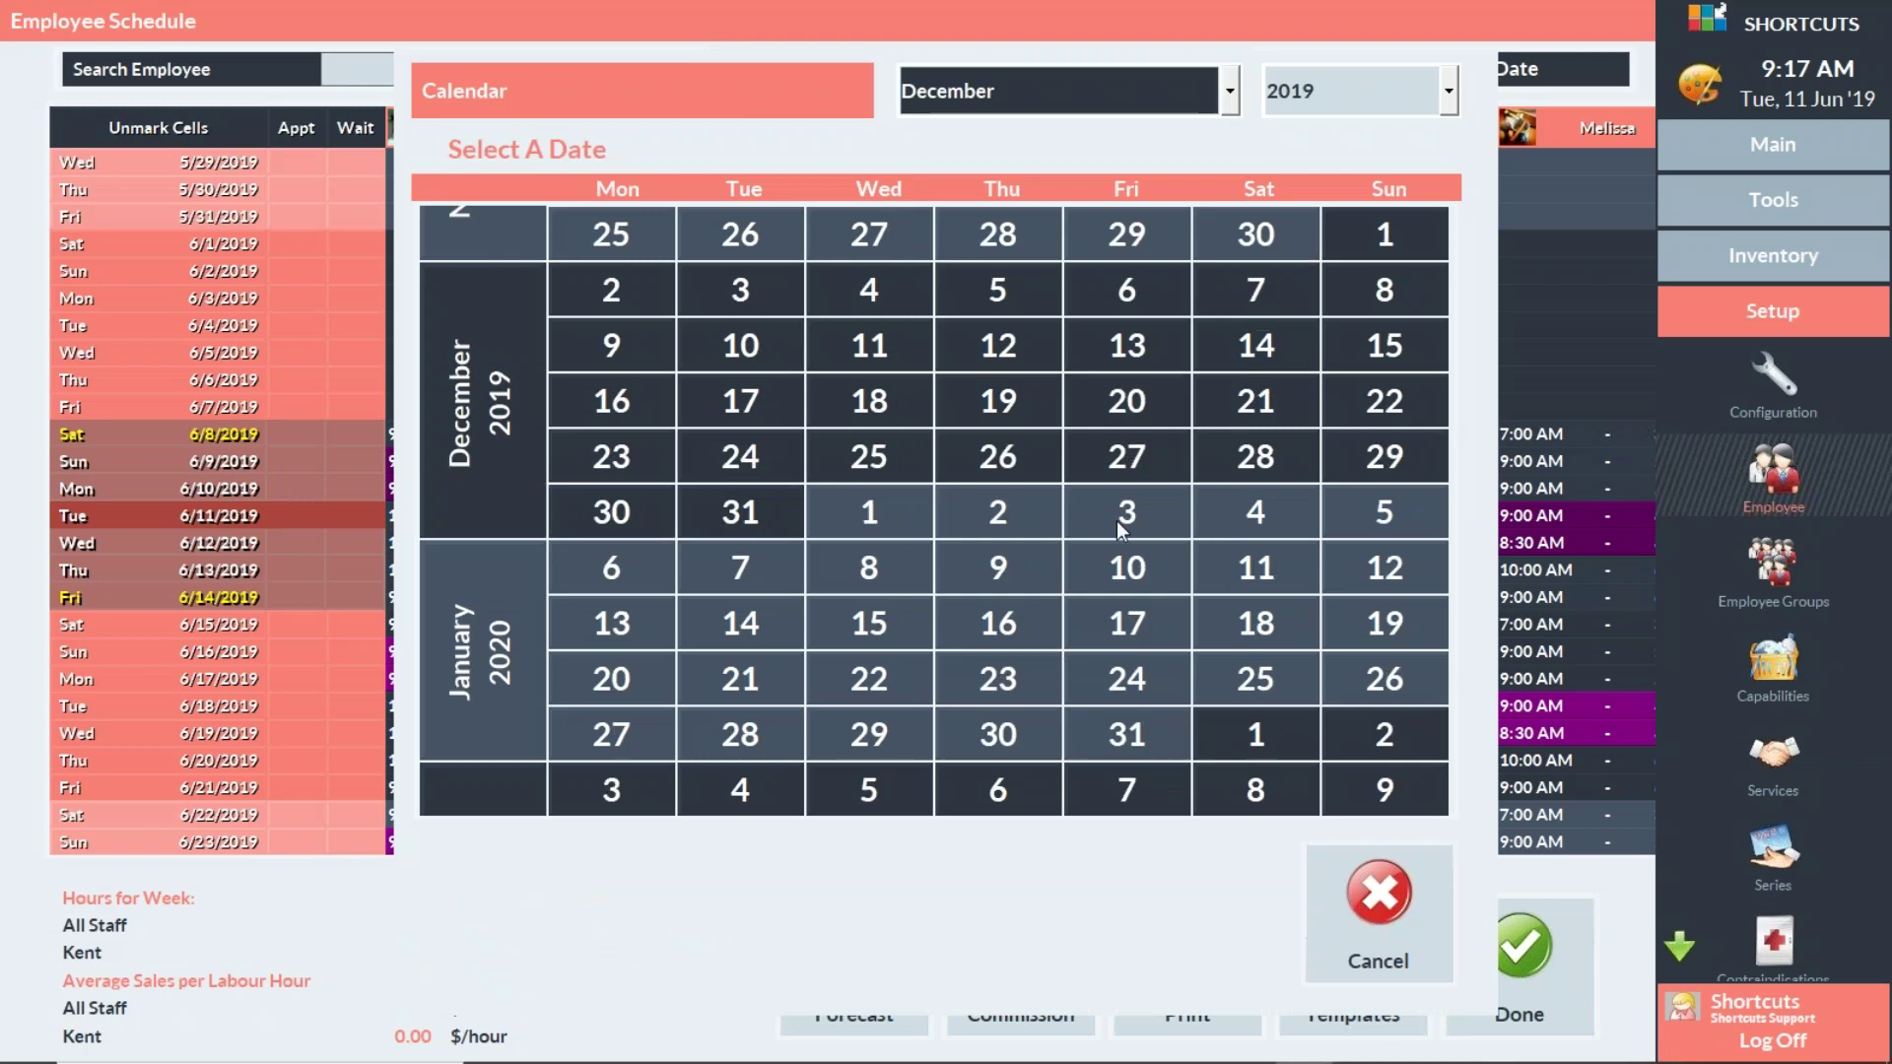
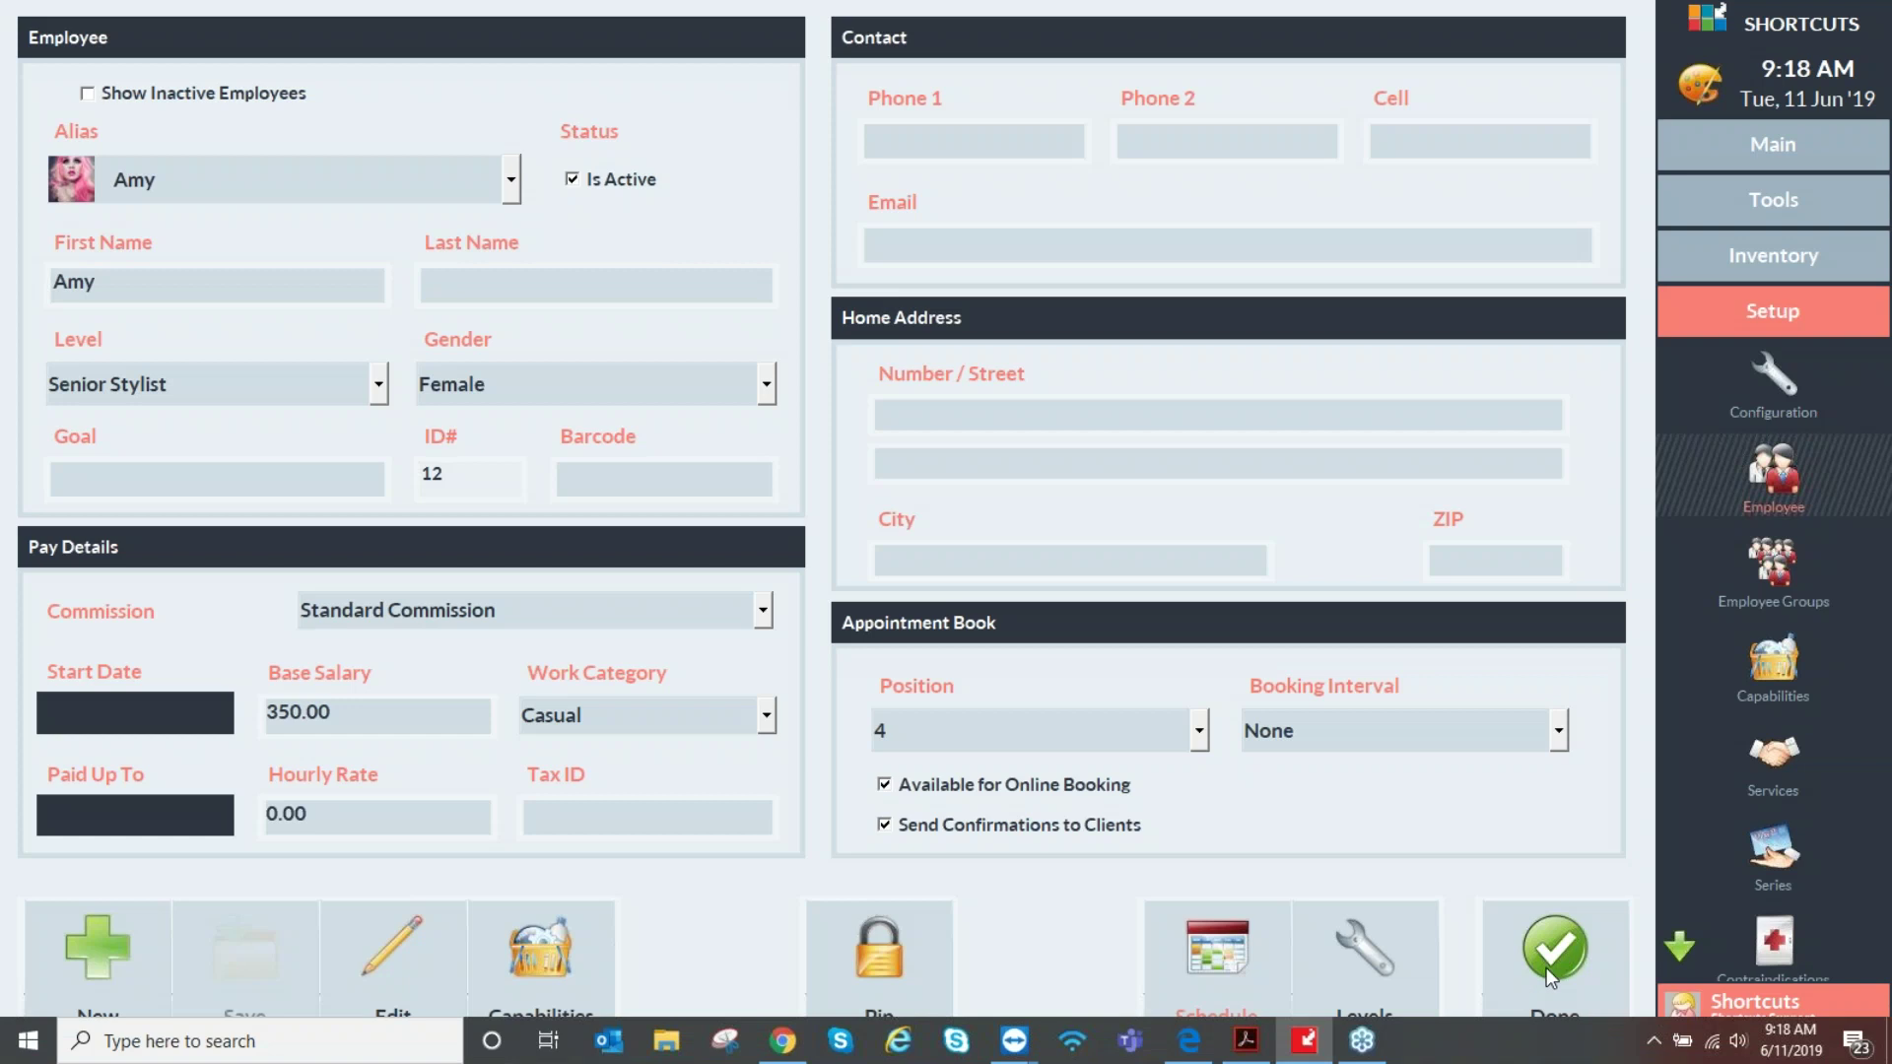
Step: Close the employee record and bring up the Capabilities list: Haircuts, Color, Skincare, Massage, Treatments
click(1557, 959)
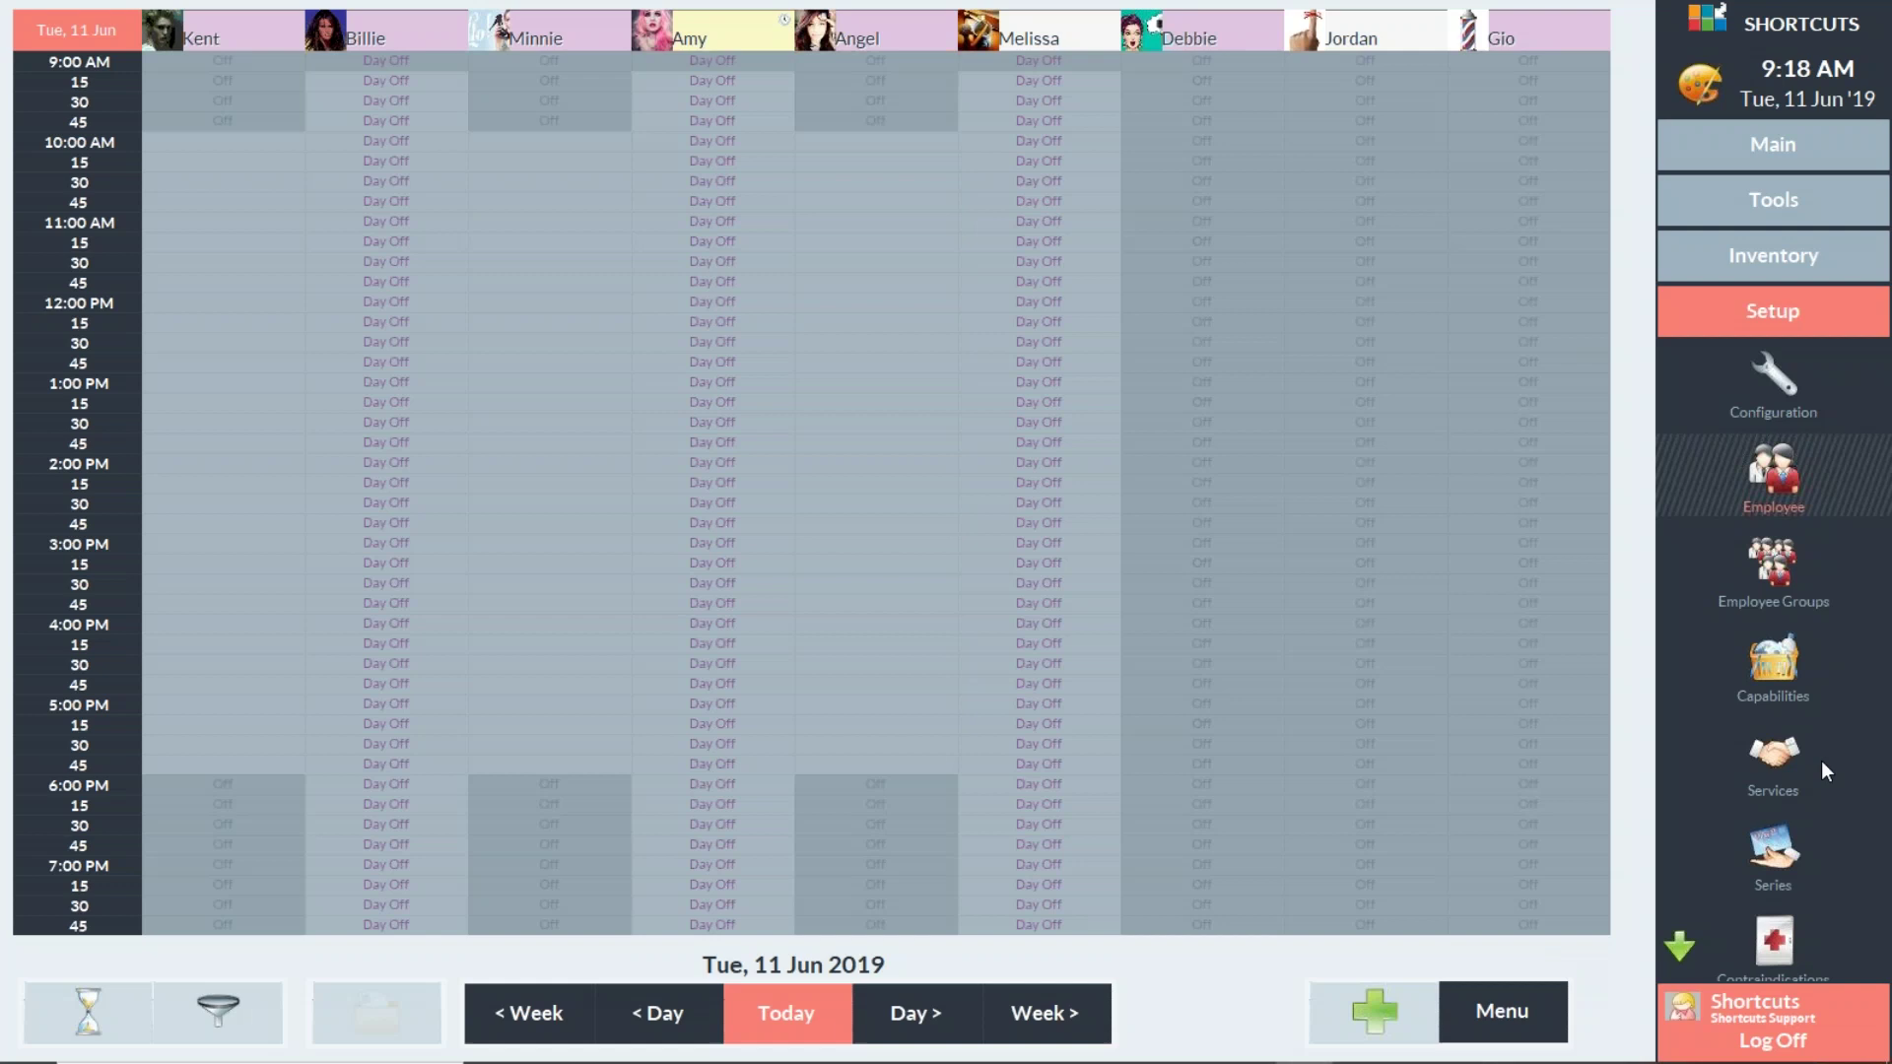
click(1777, 665)
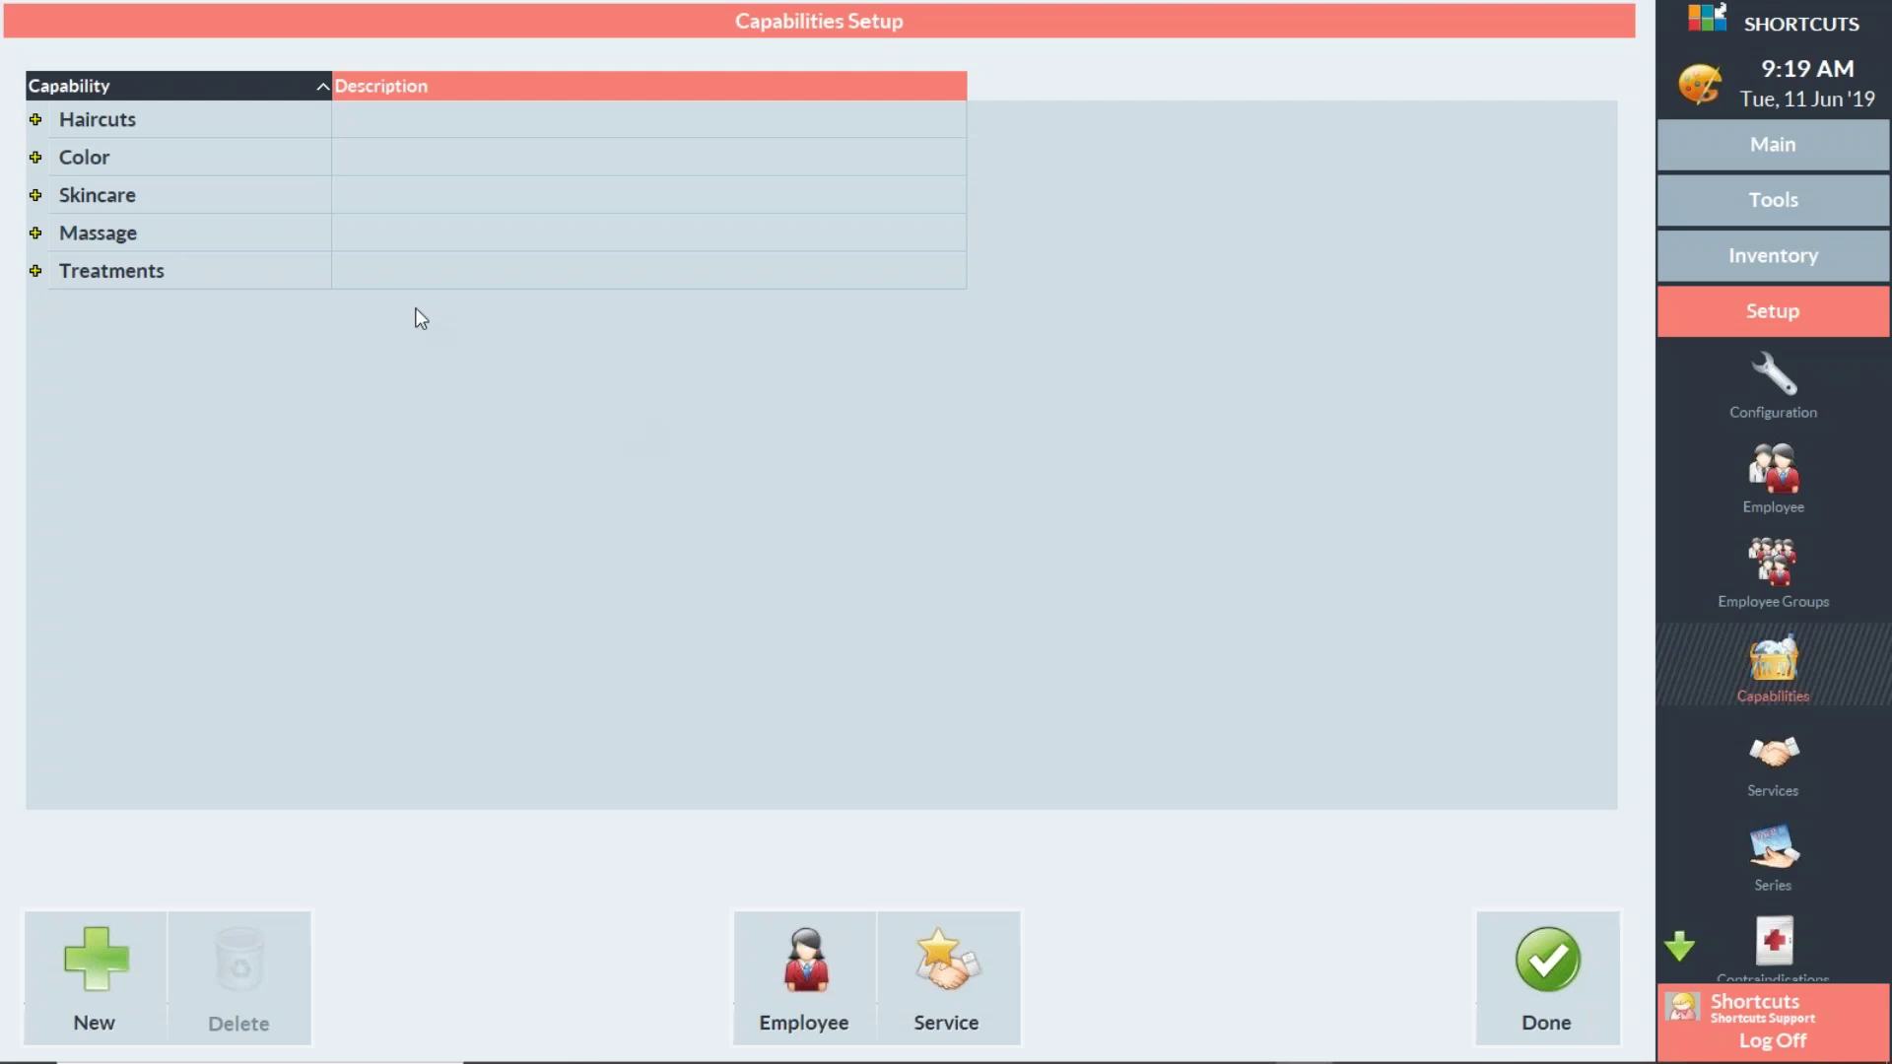
Step: Expand the Haircuts capability to see its included services and assigned employees
click(35, 119)
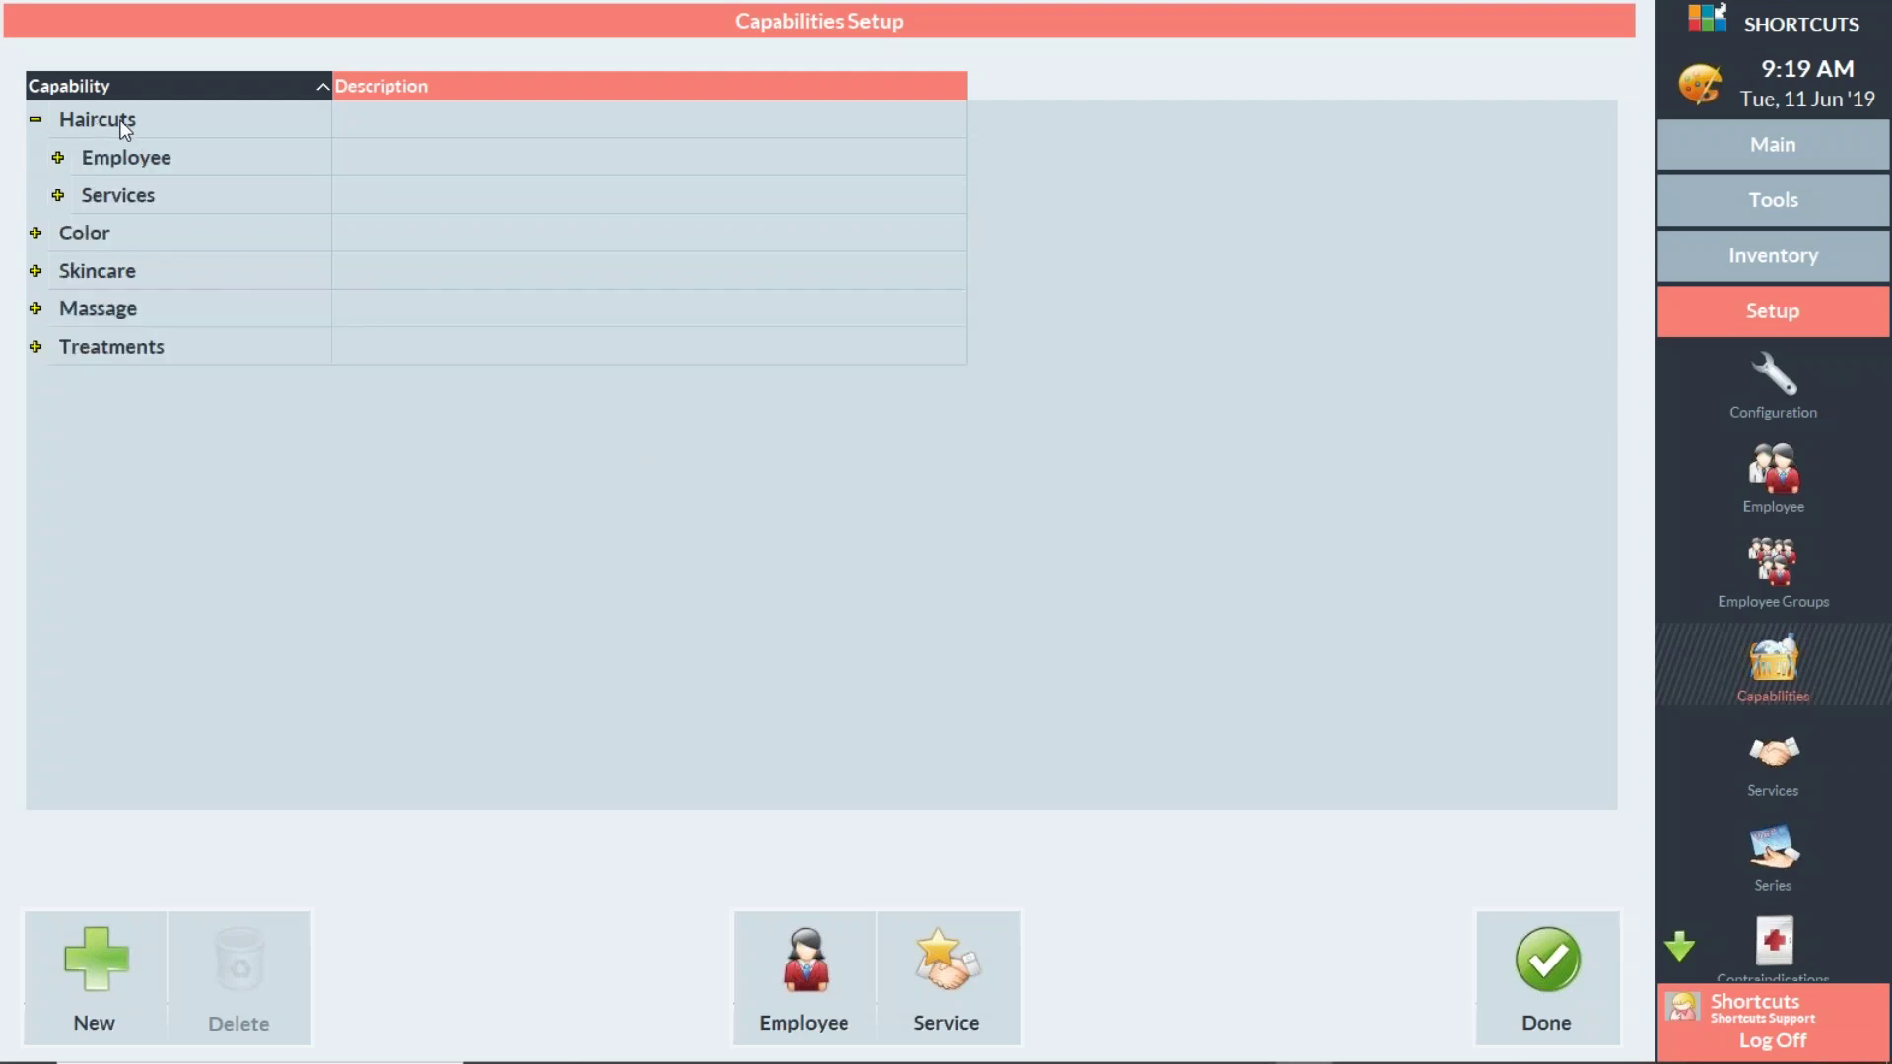
click(58, 196)
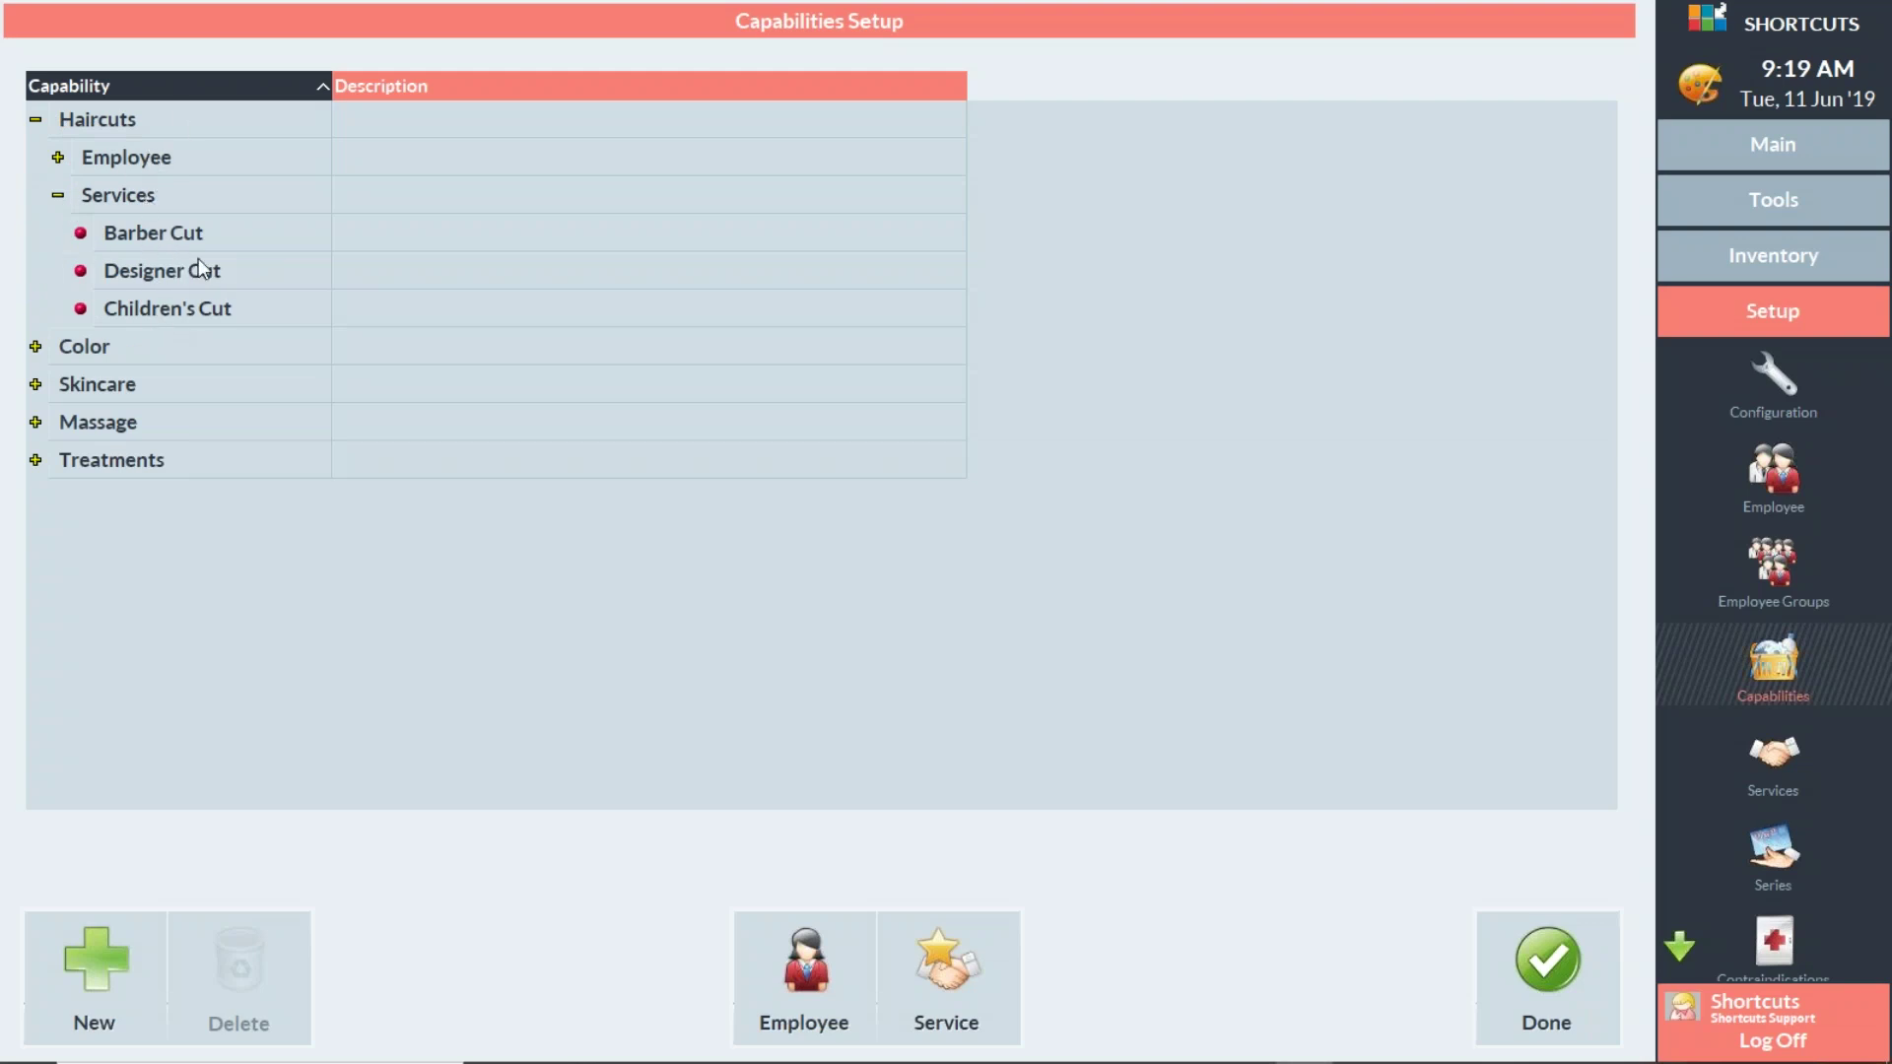
click(58, 158)
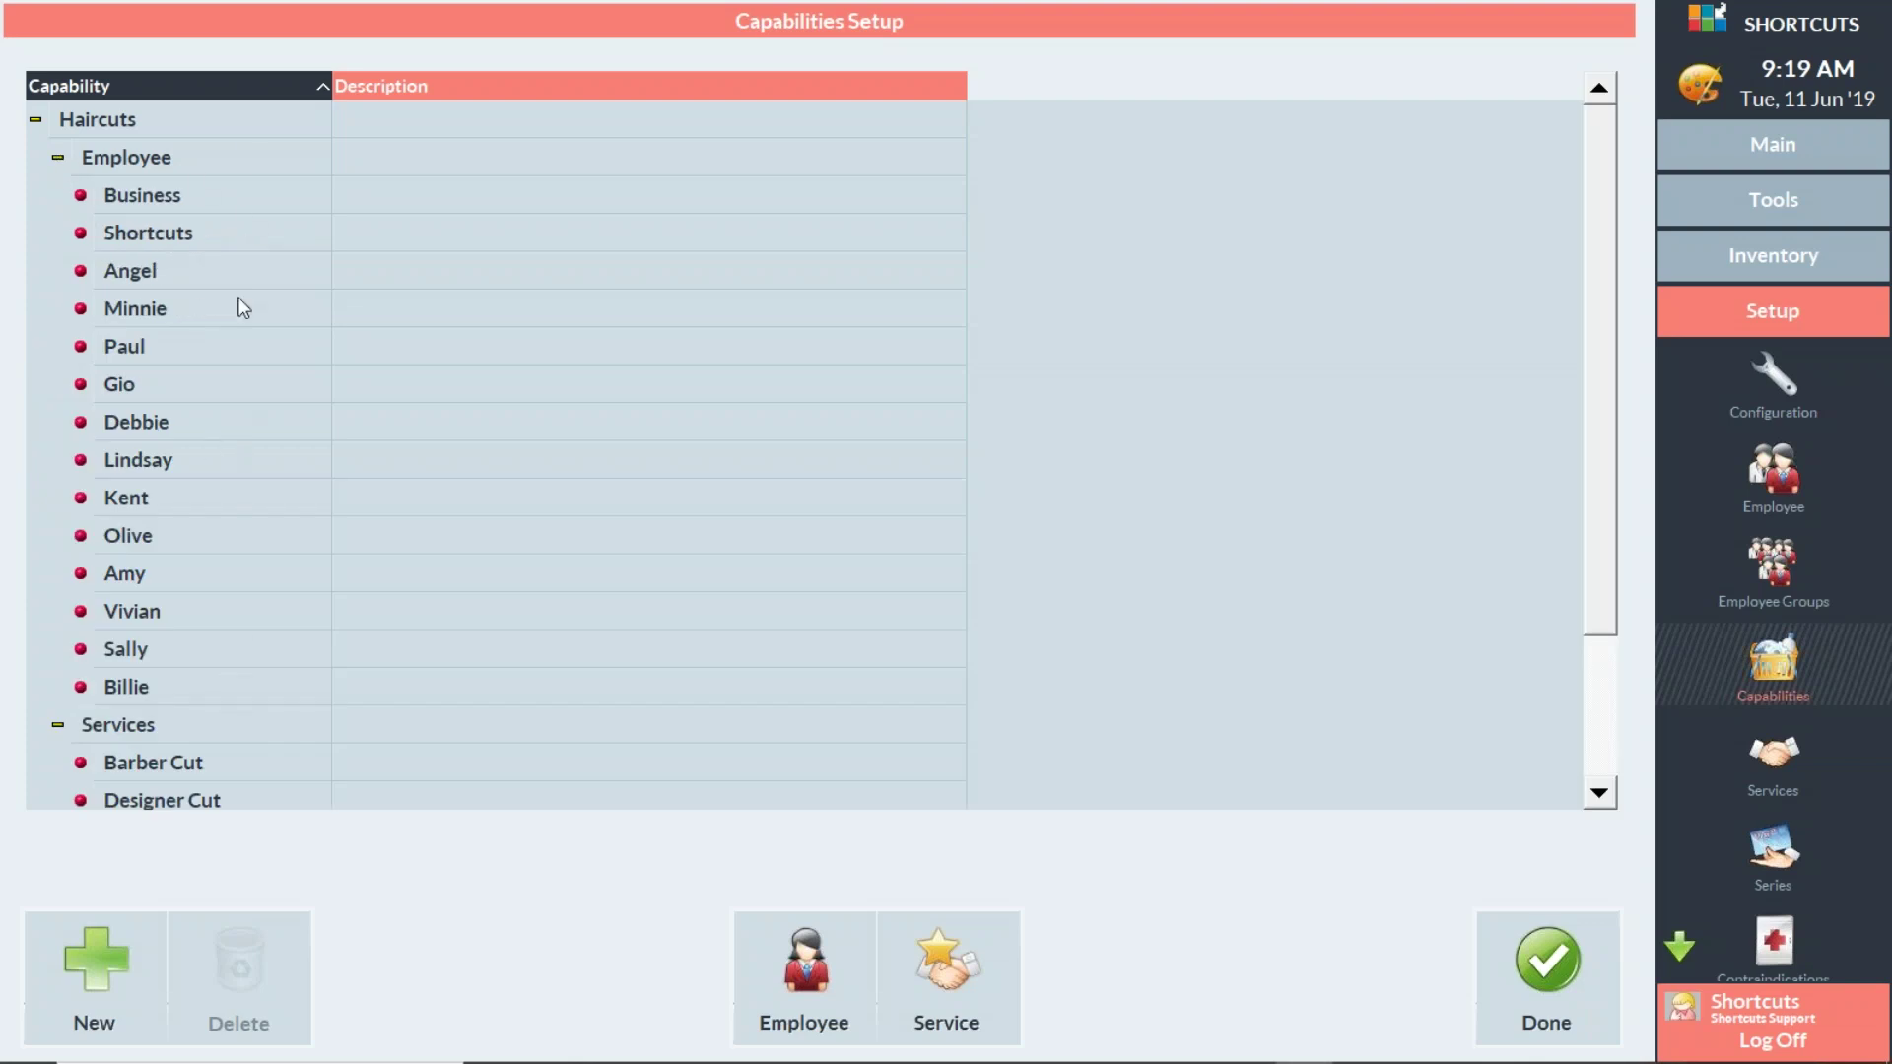
Step: Open Haircuts' employee assignment, cancel without adding anyone, and finish capabilities setup
click(216, 118)
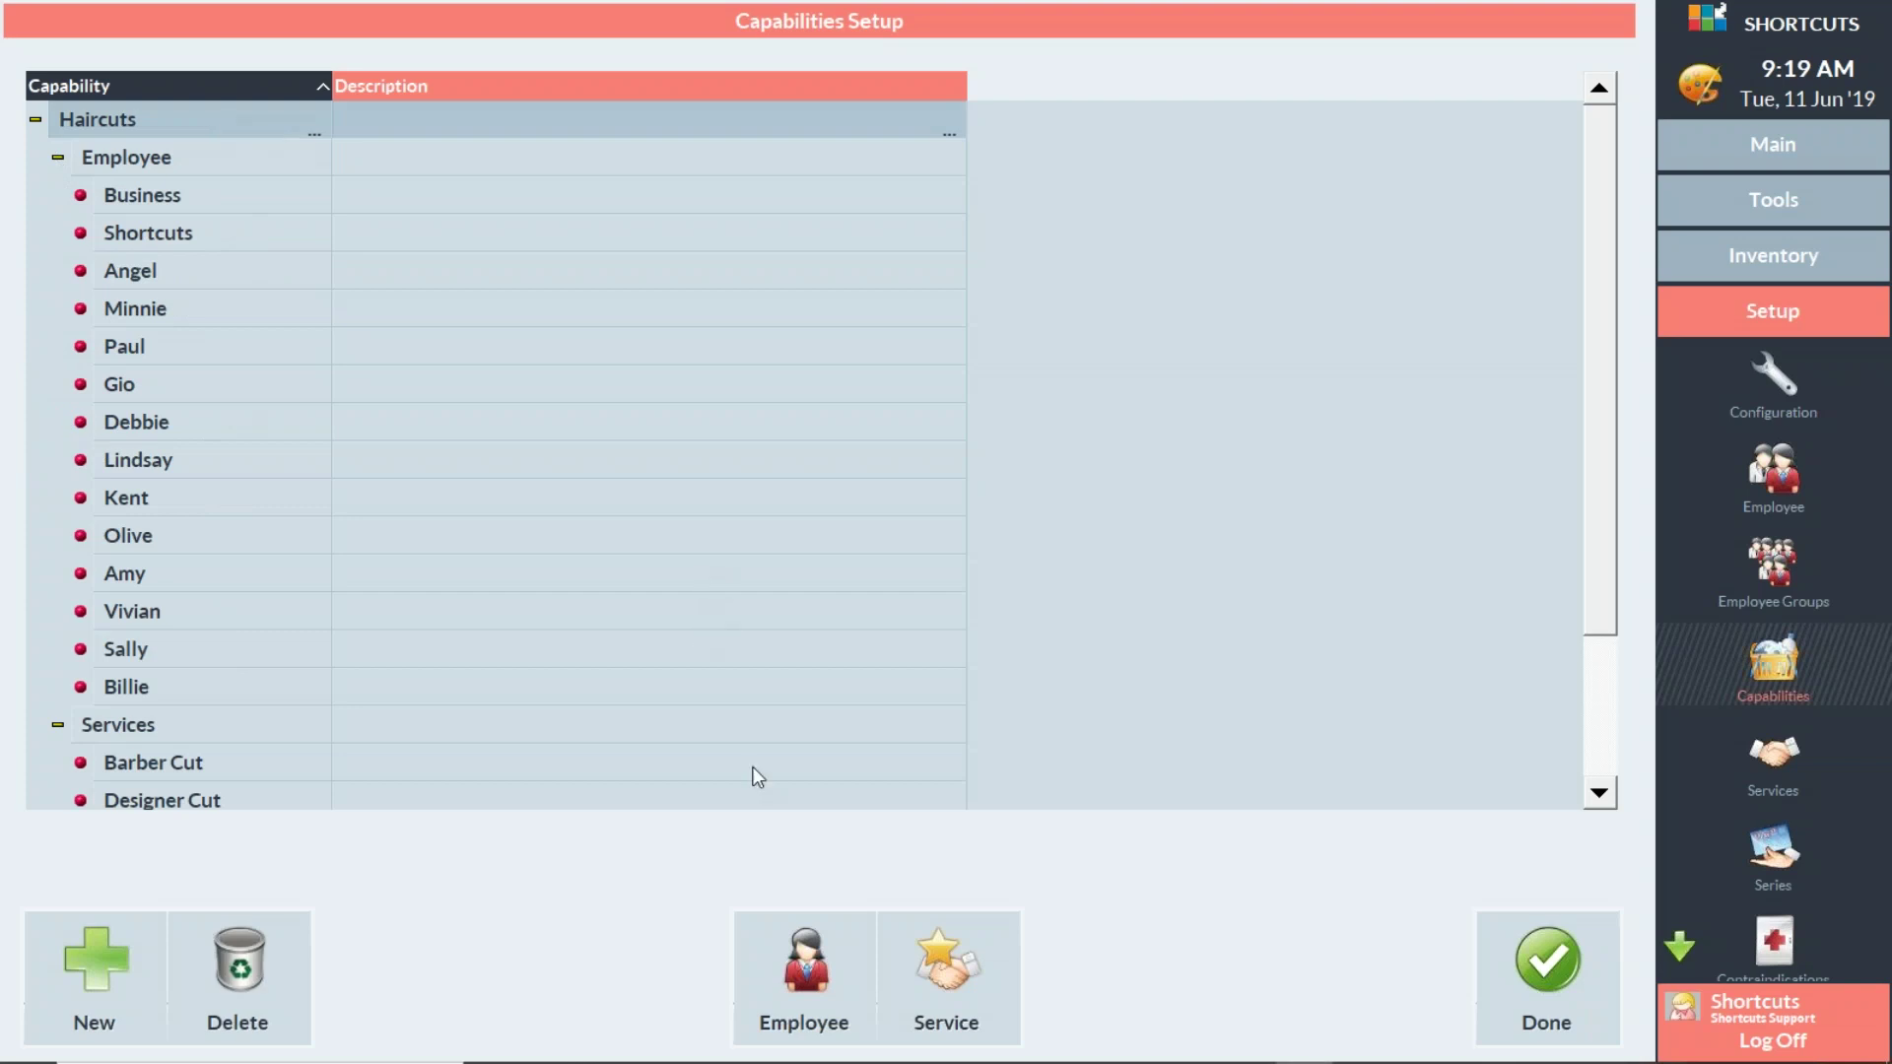
click(826, 961)
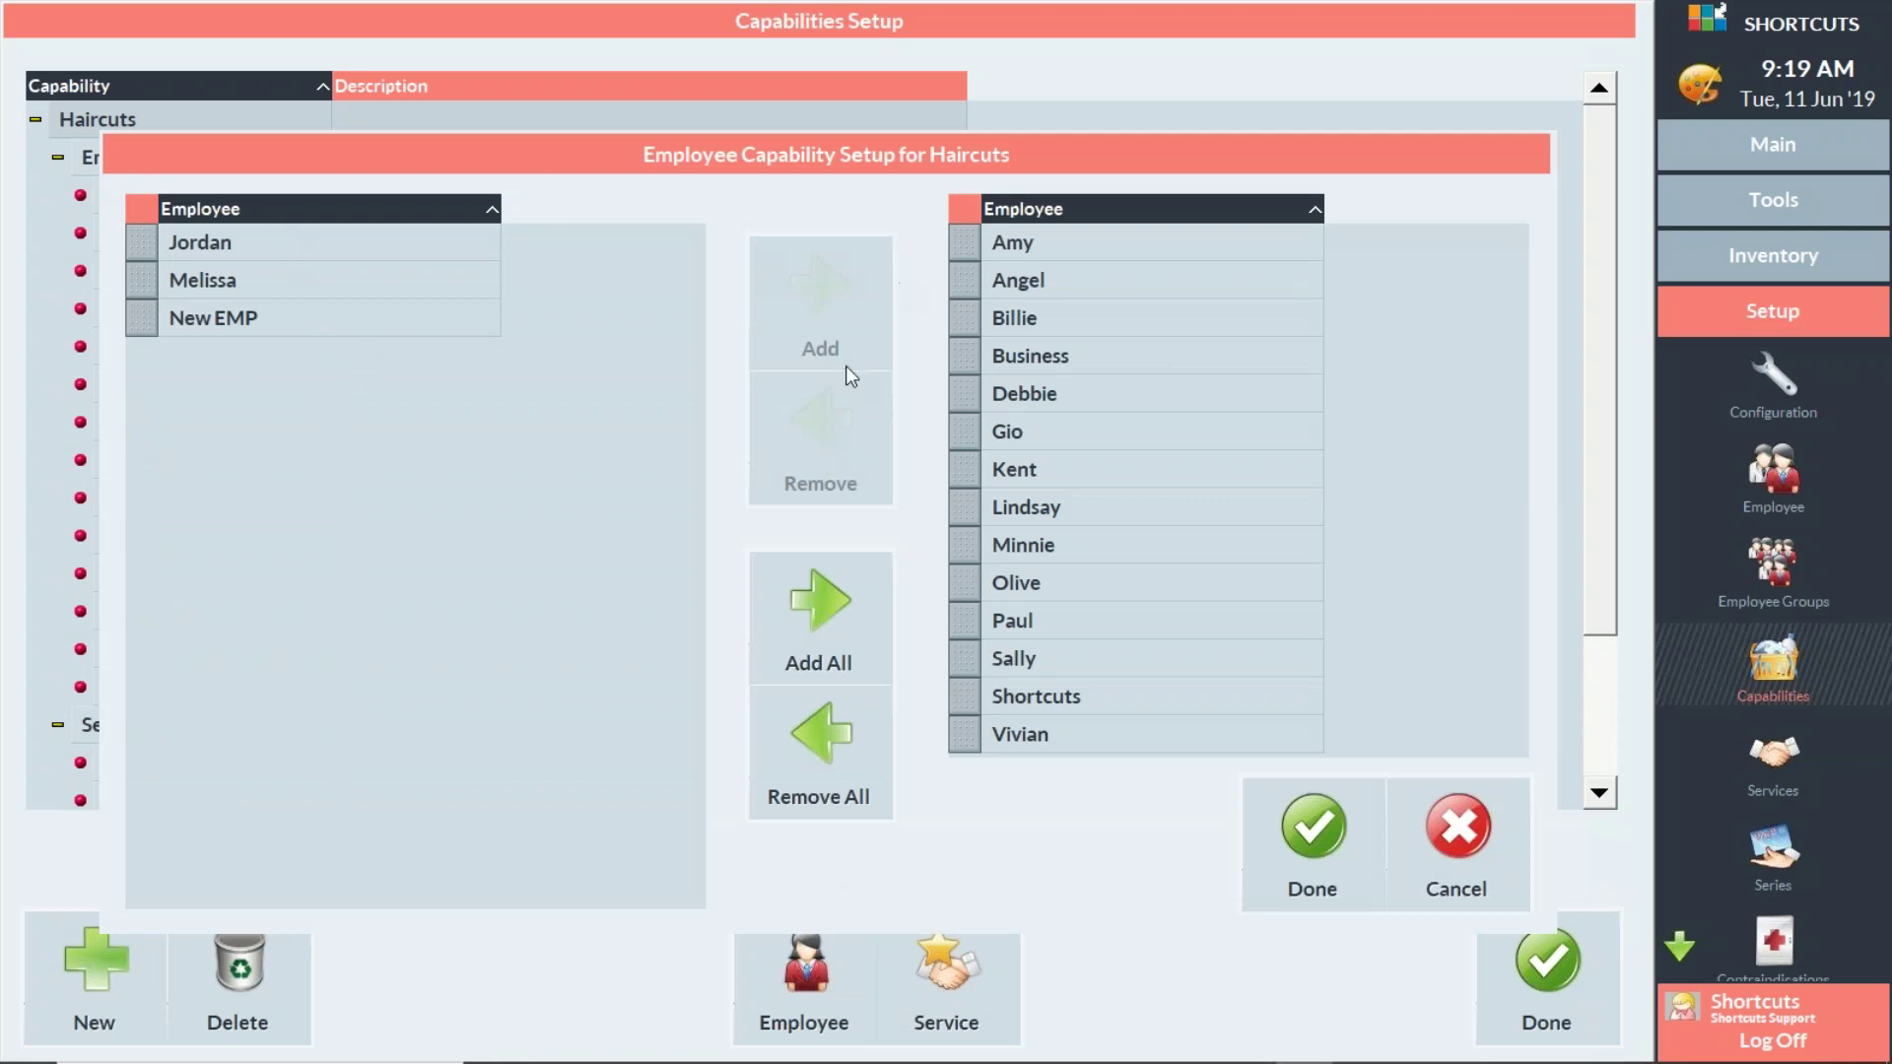
click(437, 244)
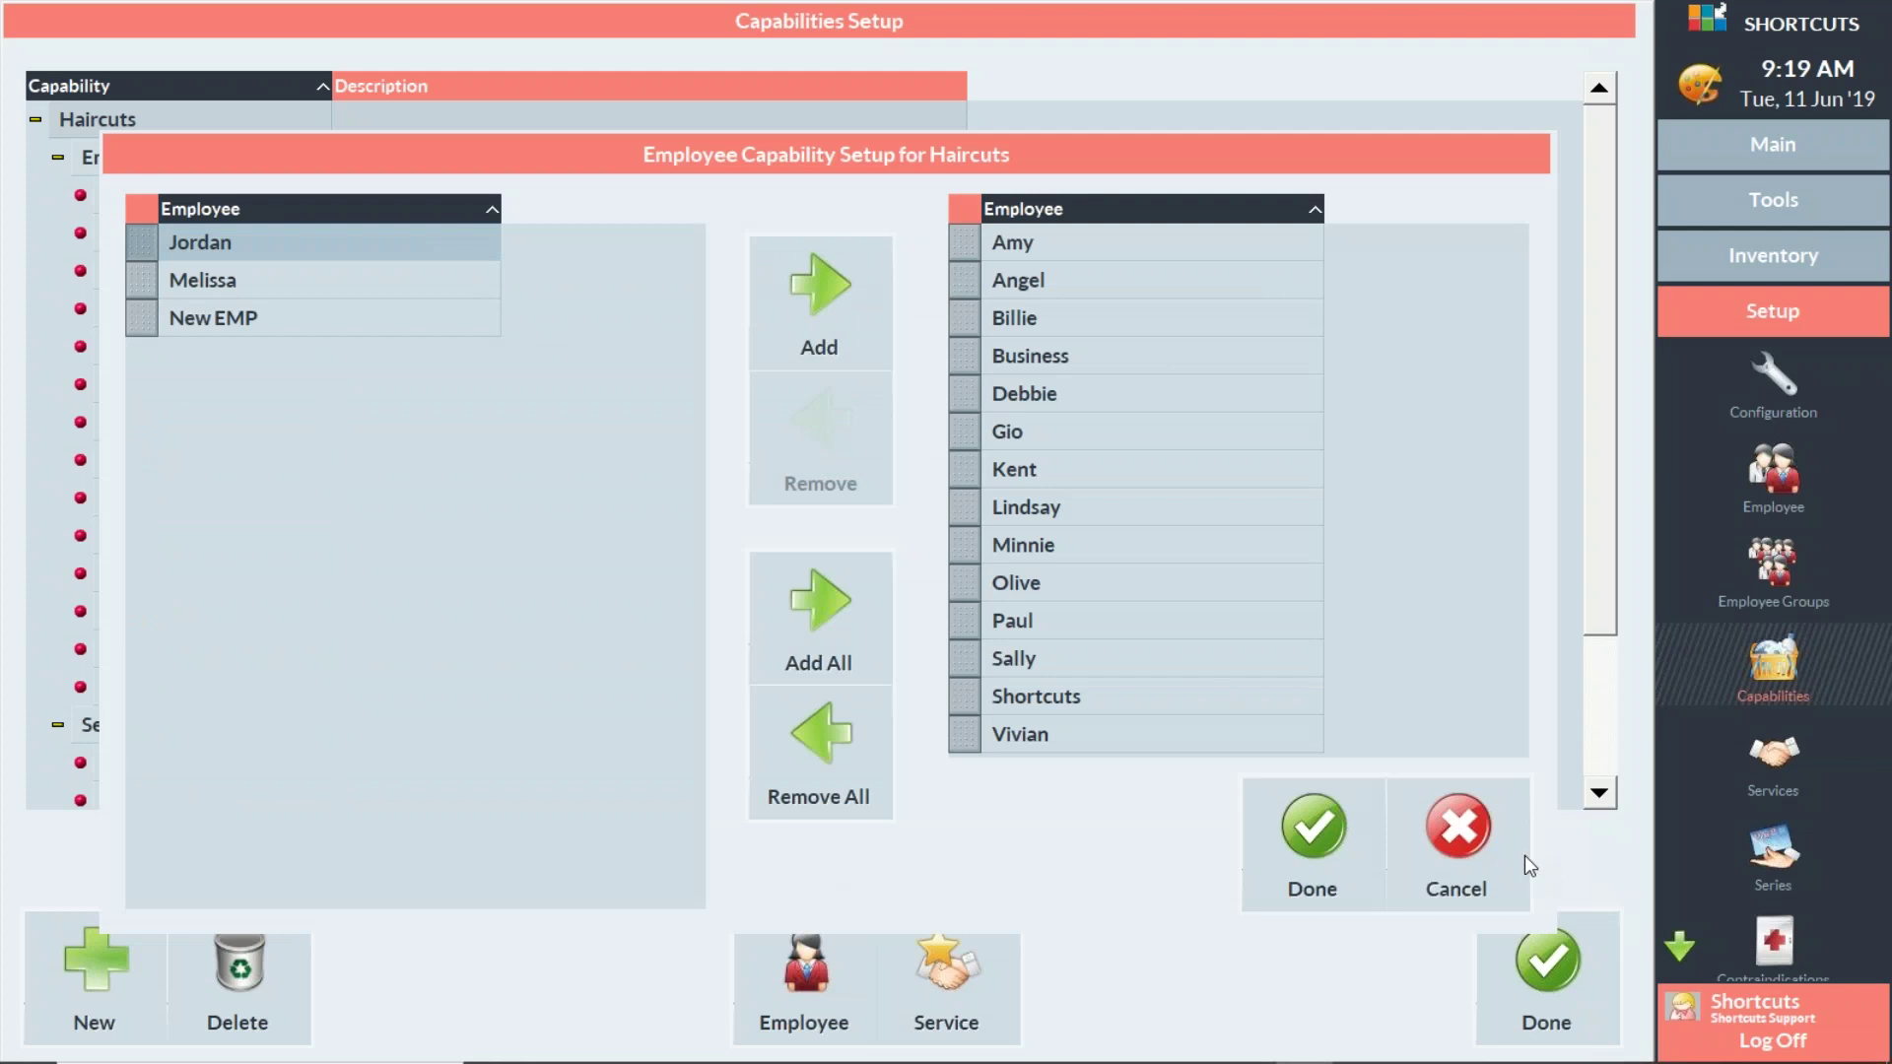
click(1464, 832)
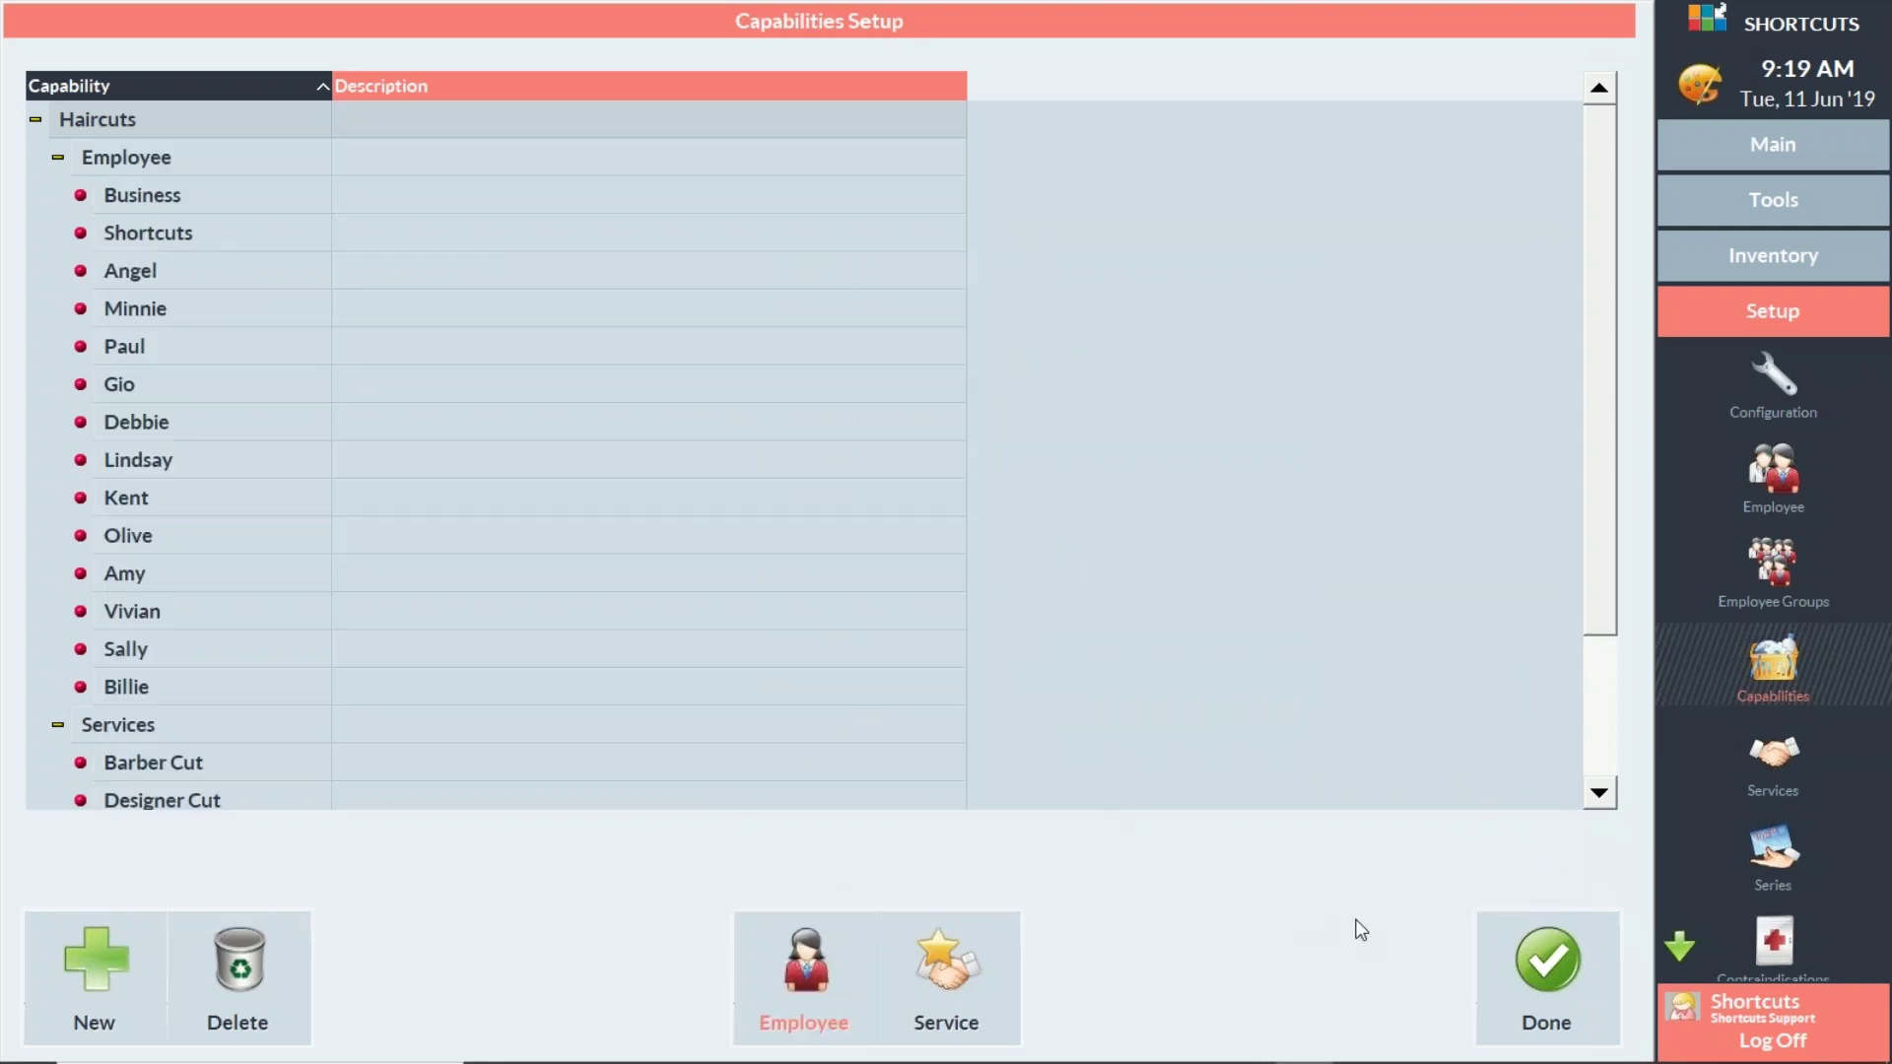
click(1529, 972)
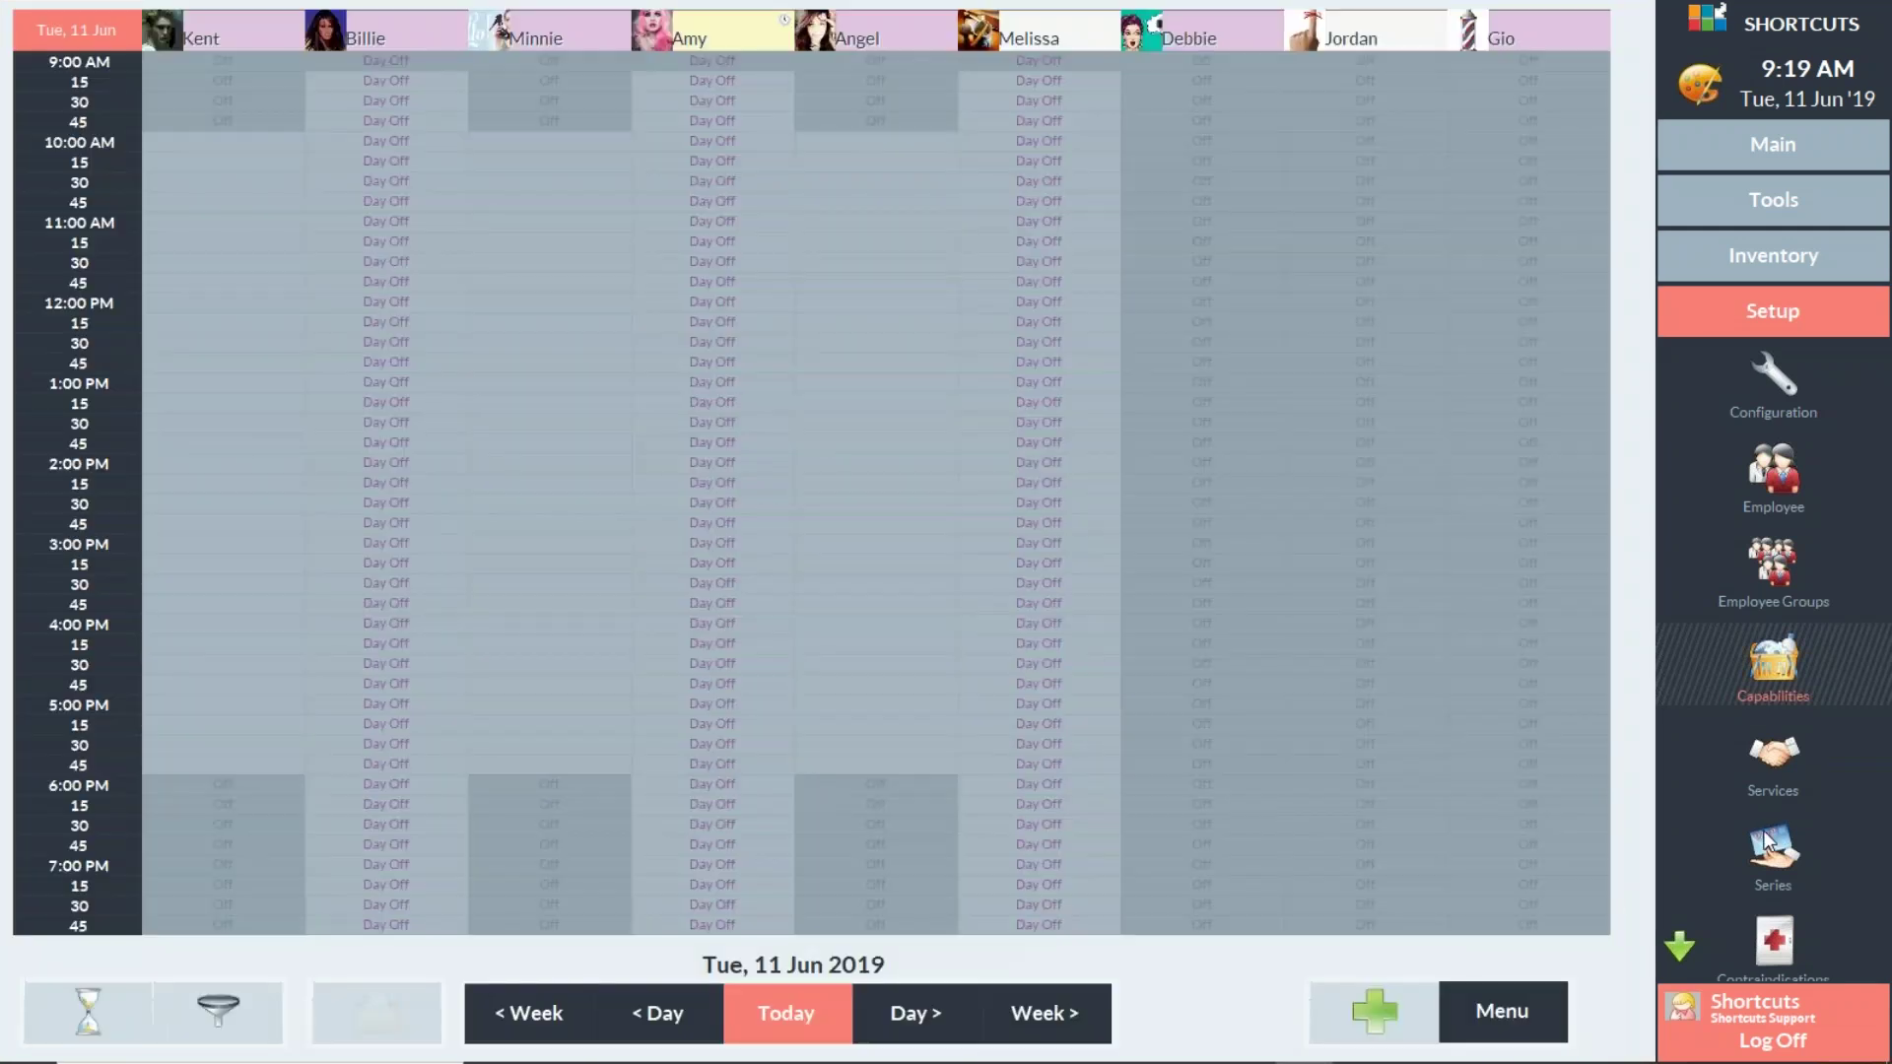
Step: Scroll the Setup sidebar and open Resources, listing Nails, Massage, Skin care and Blowdry Bar categories
click(1680, 946)
click(1680, 946)
click(1681, 946)
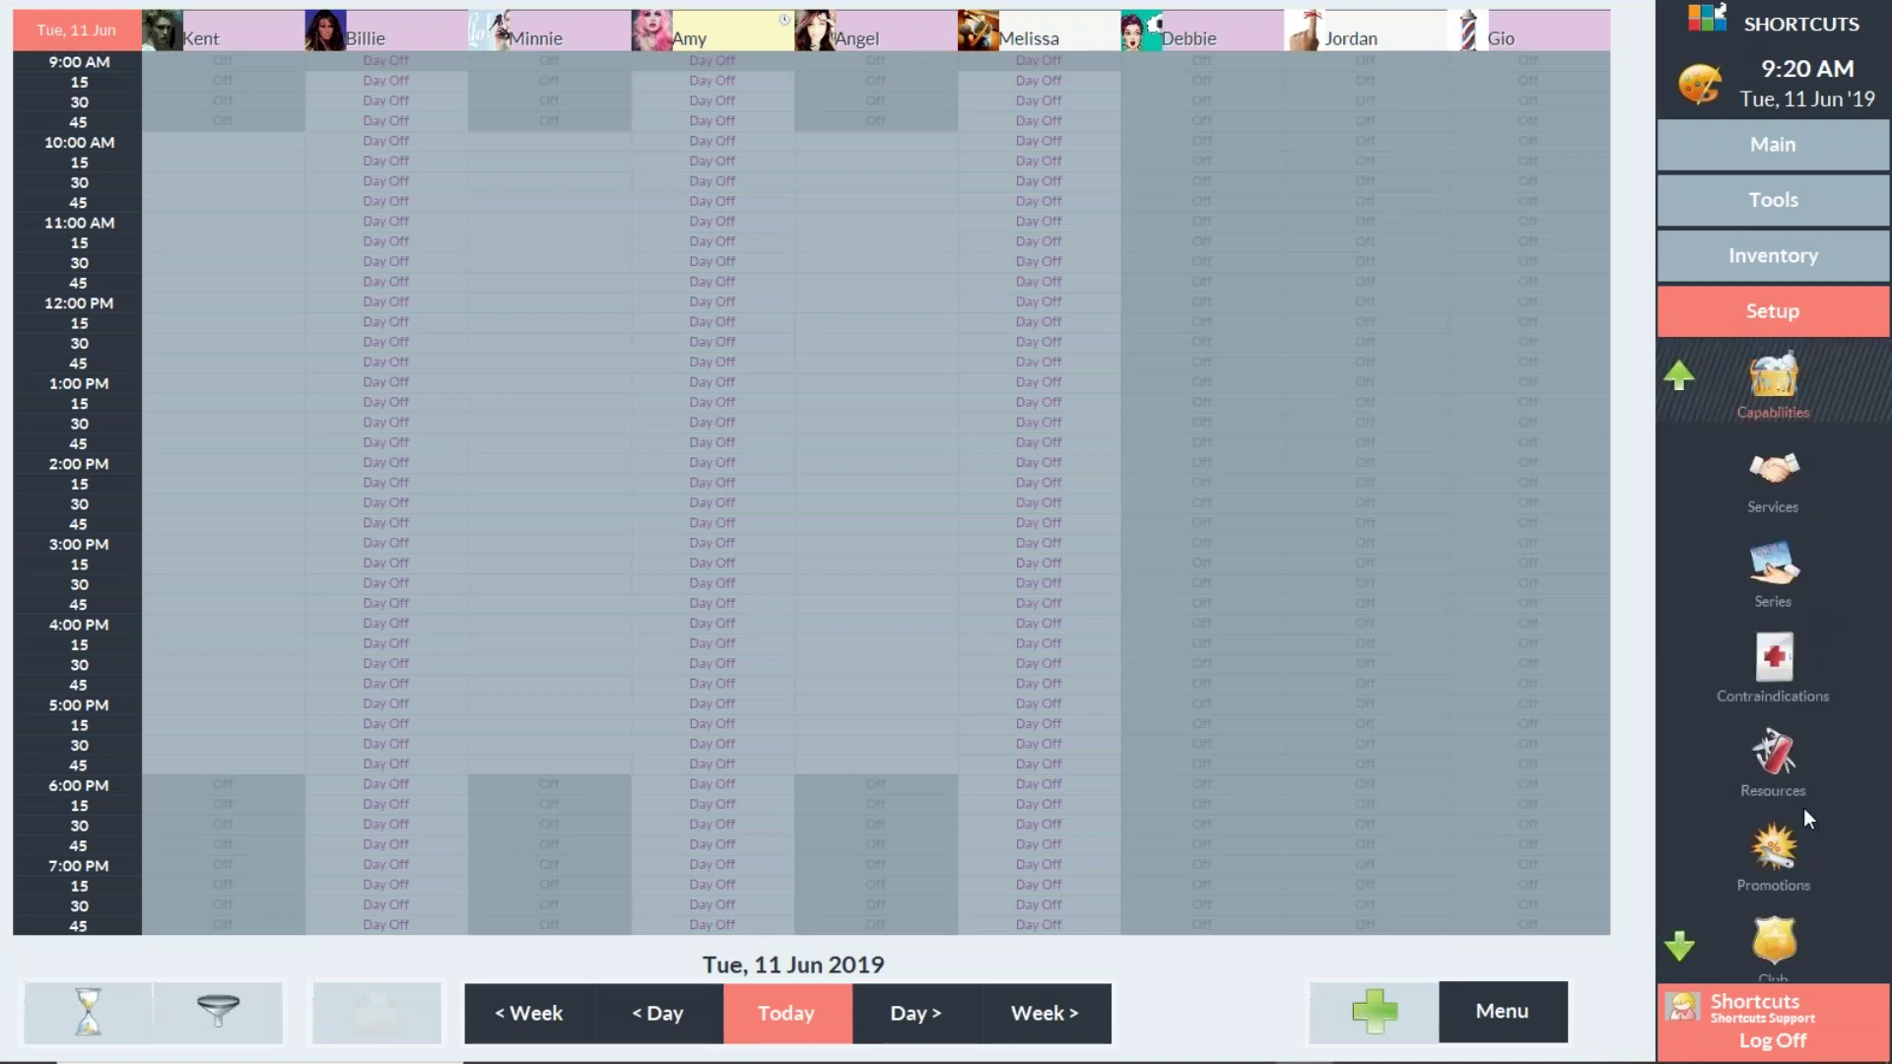
click(1774, 762)
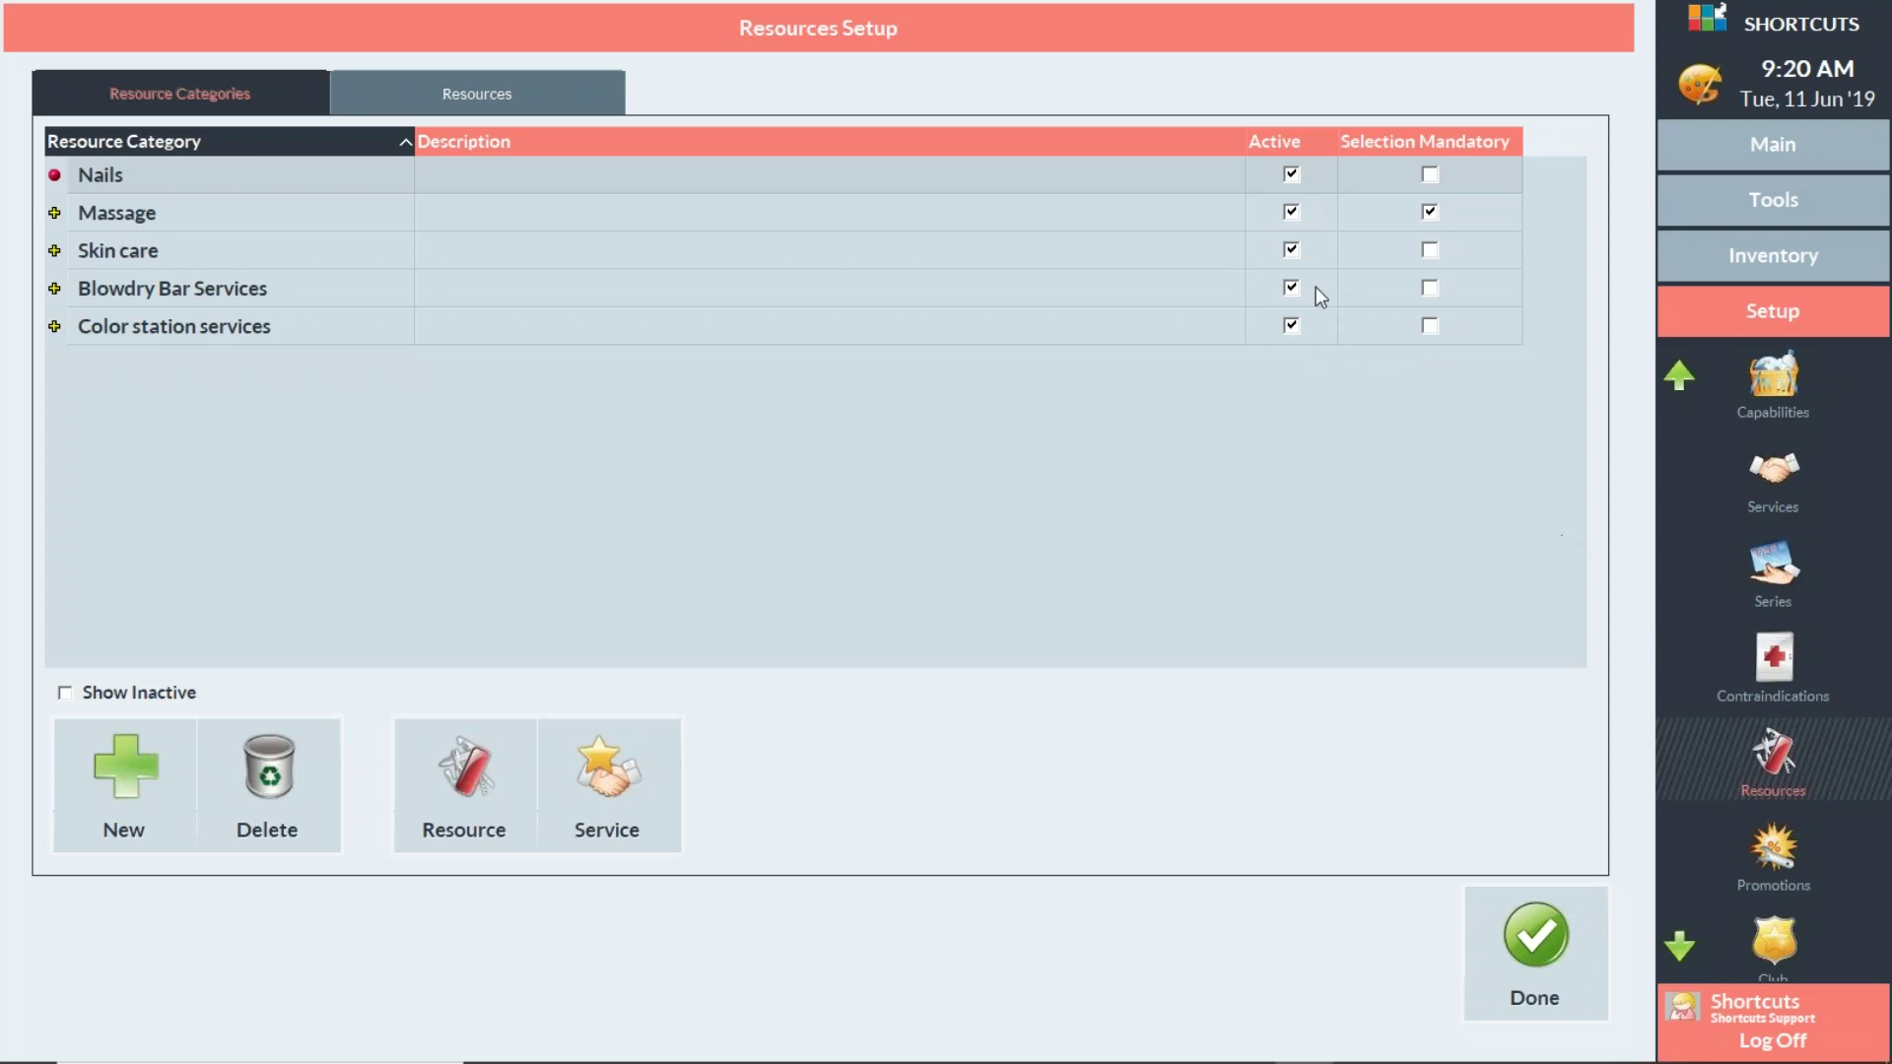
Step: View the individual resources, then expand Skin care to see its linked services and room
click(560, 87)
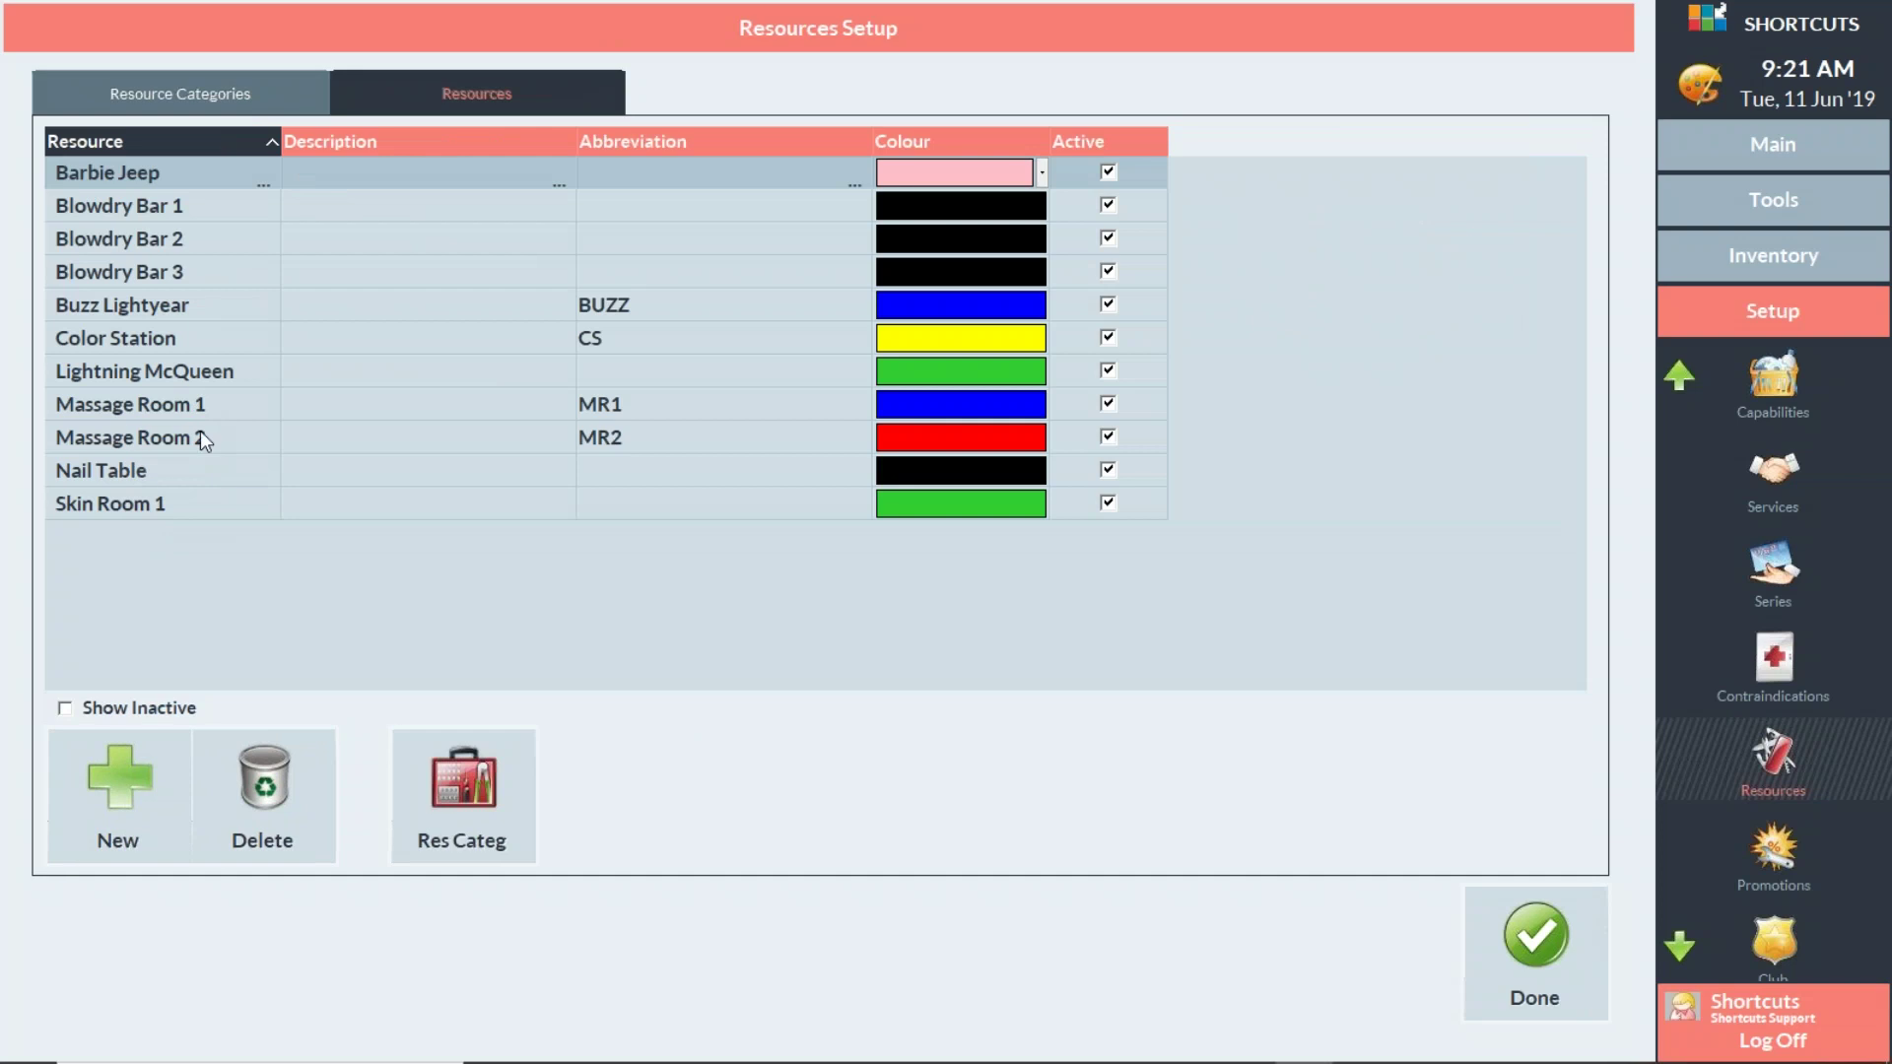
click(287, 92)
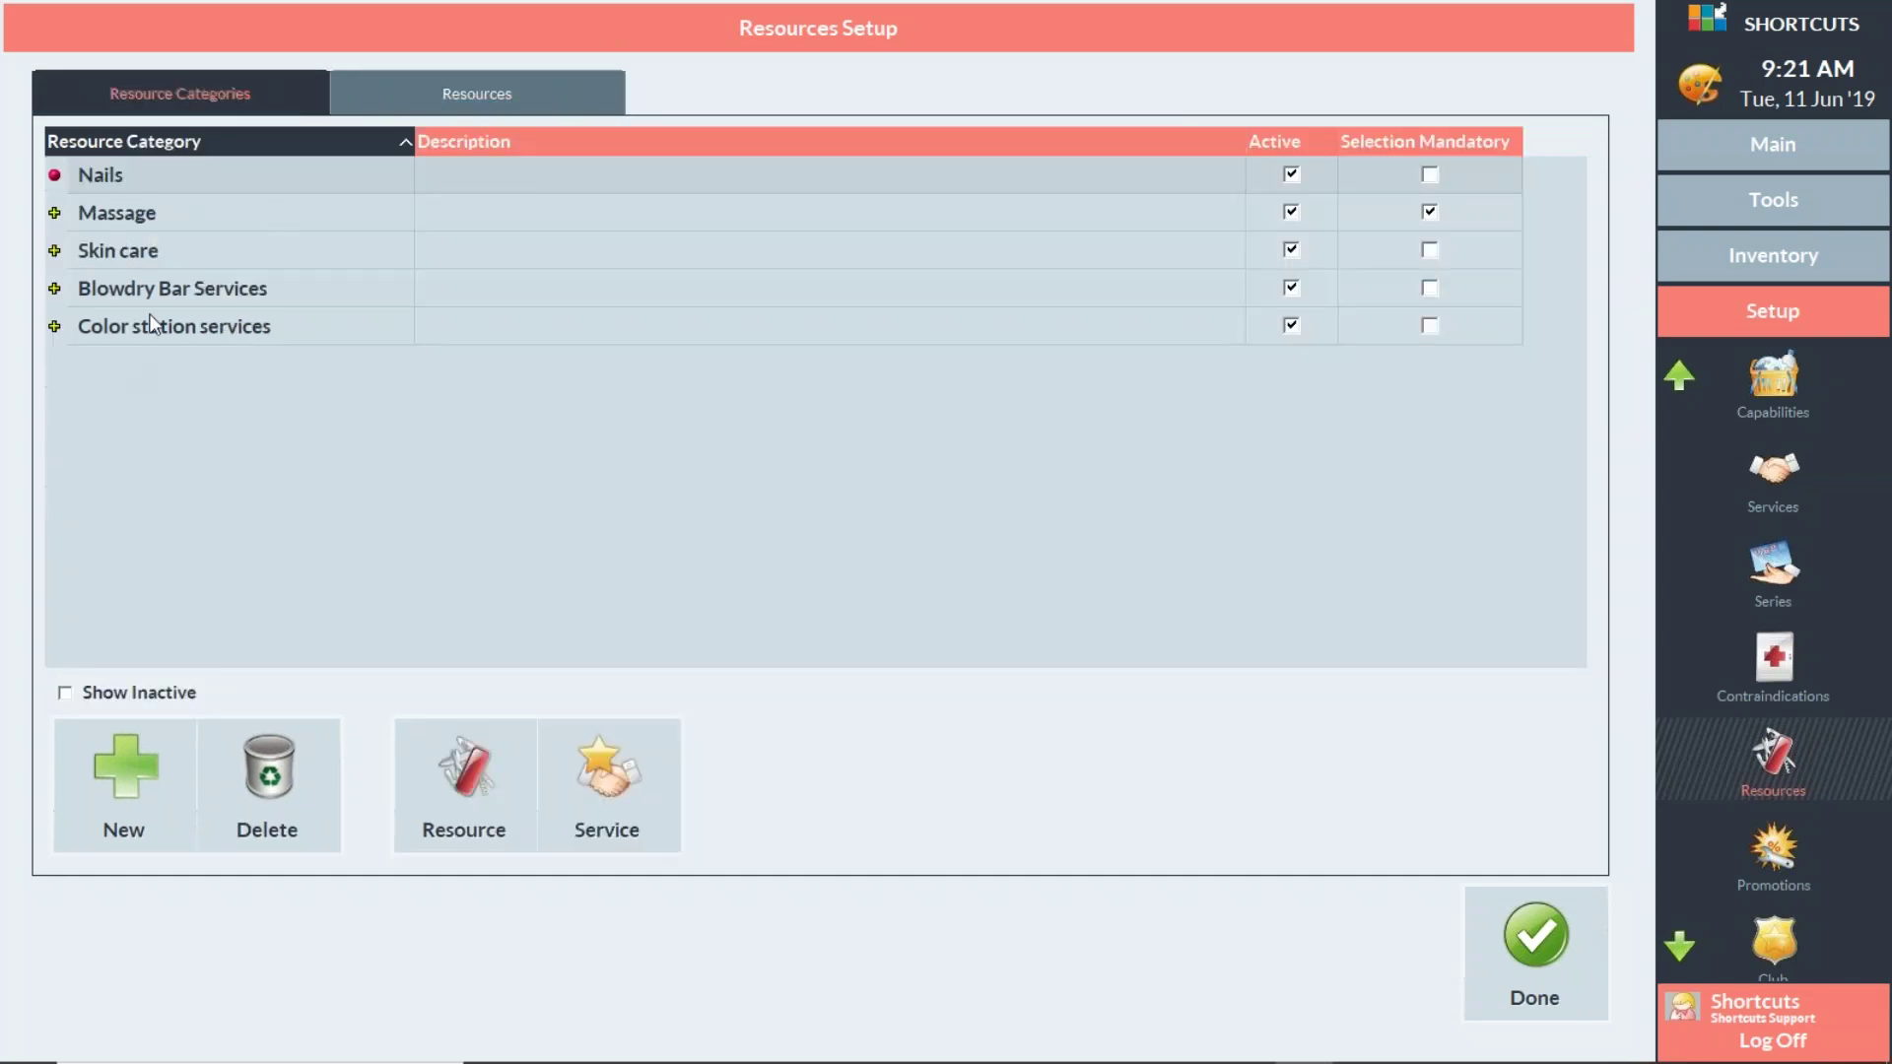
click(55, 250)
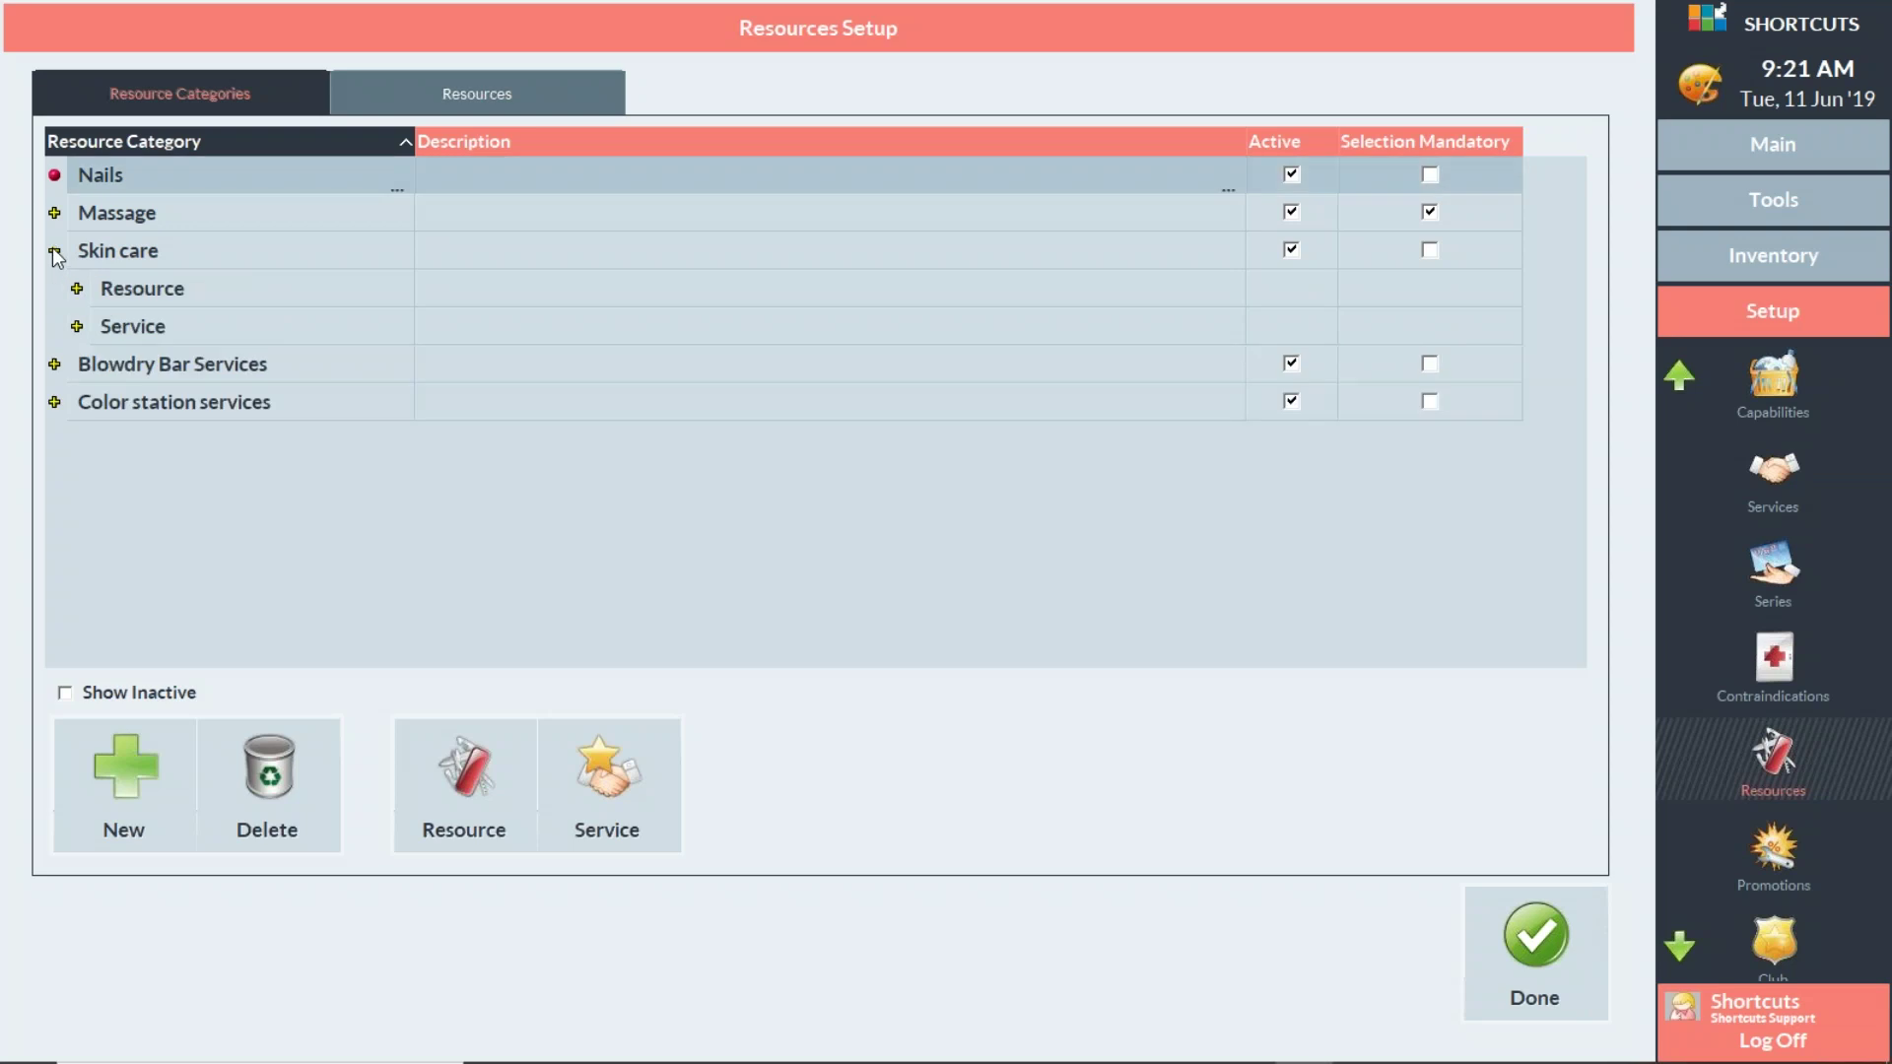
click(76, 326)
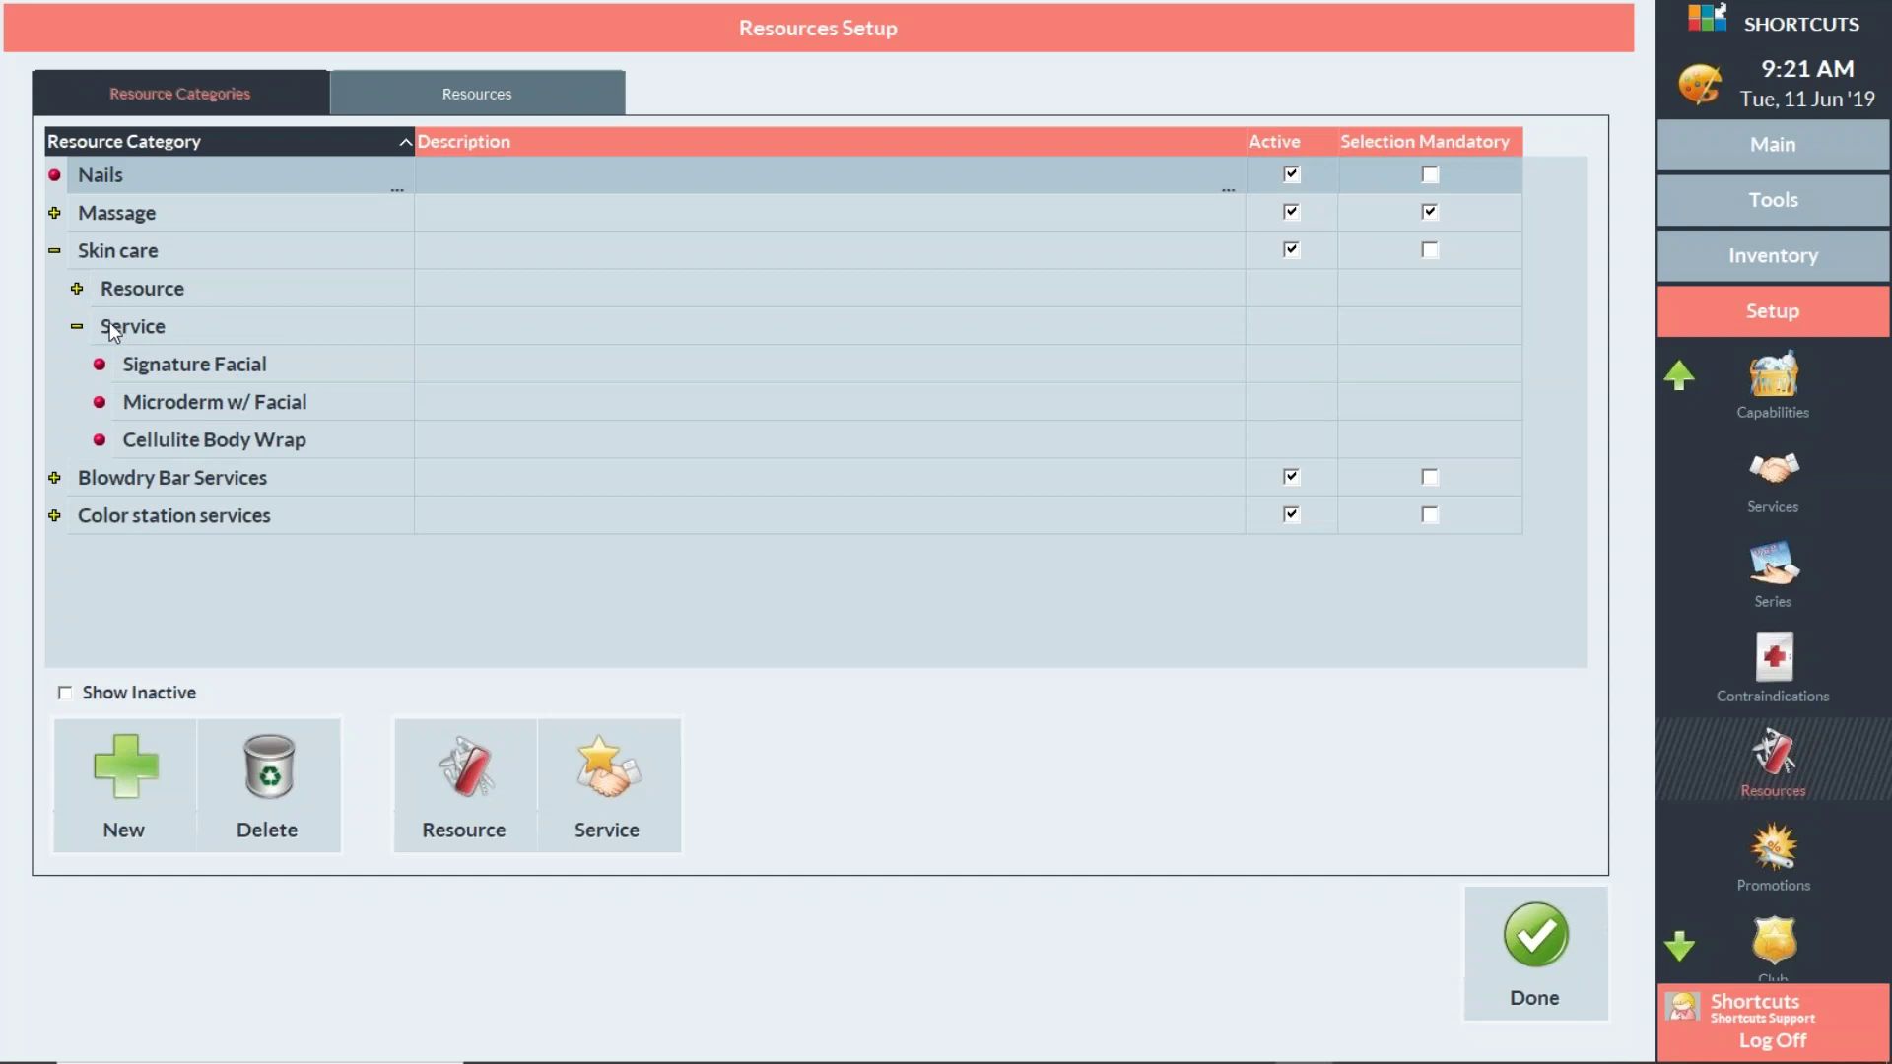
click(77, 289)
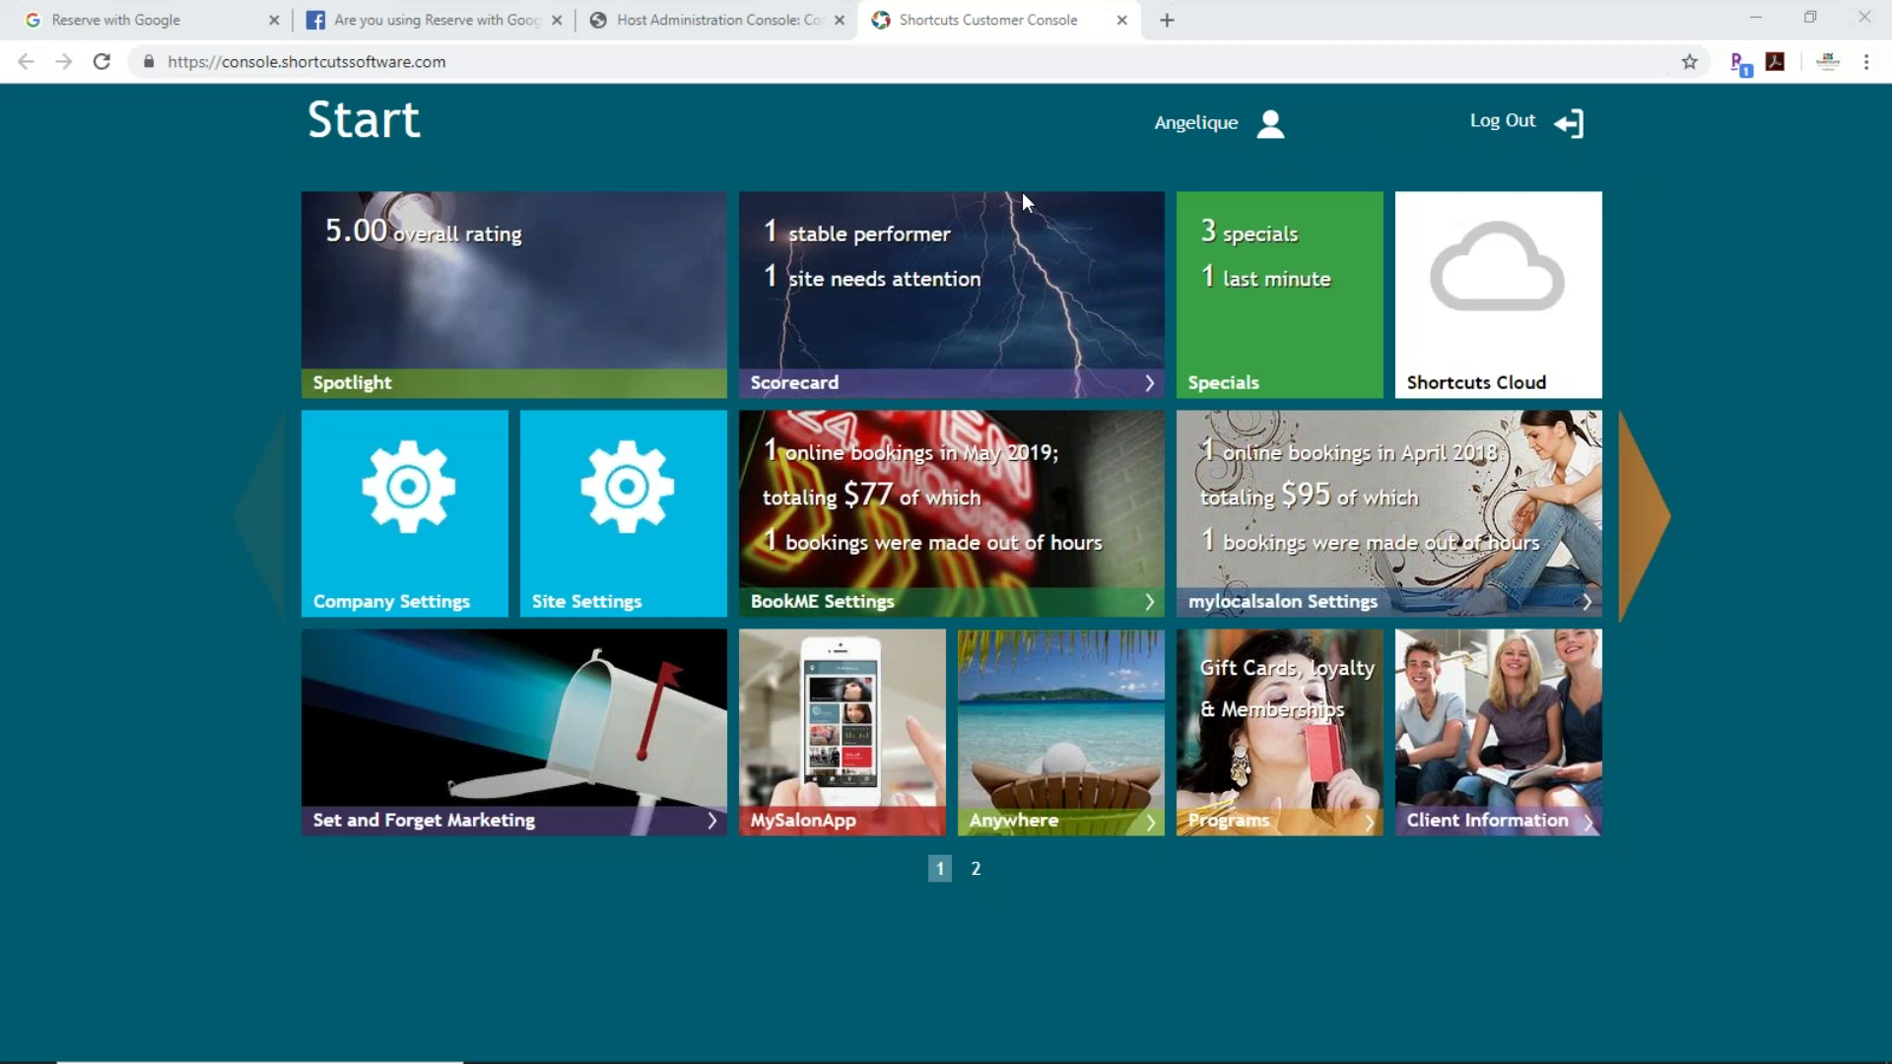
click(647, 565)
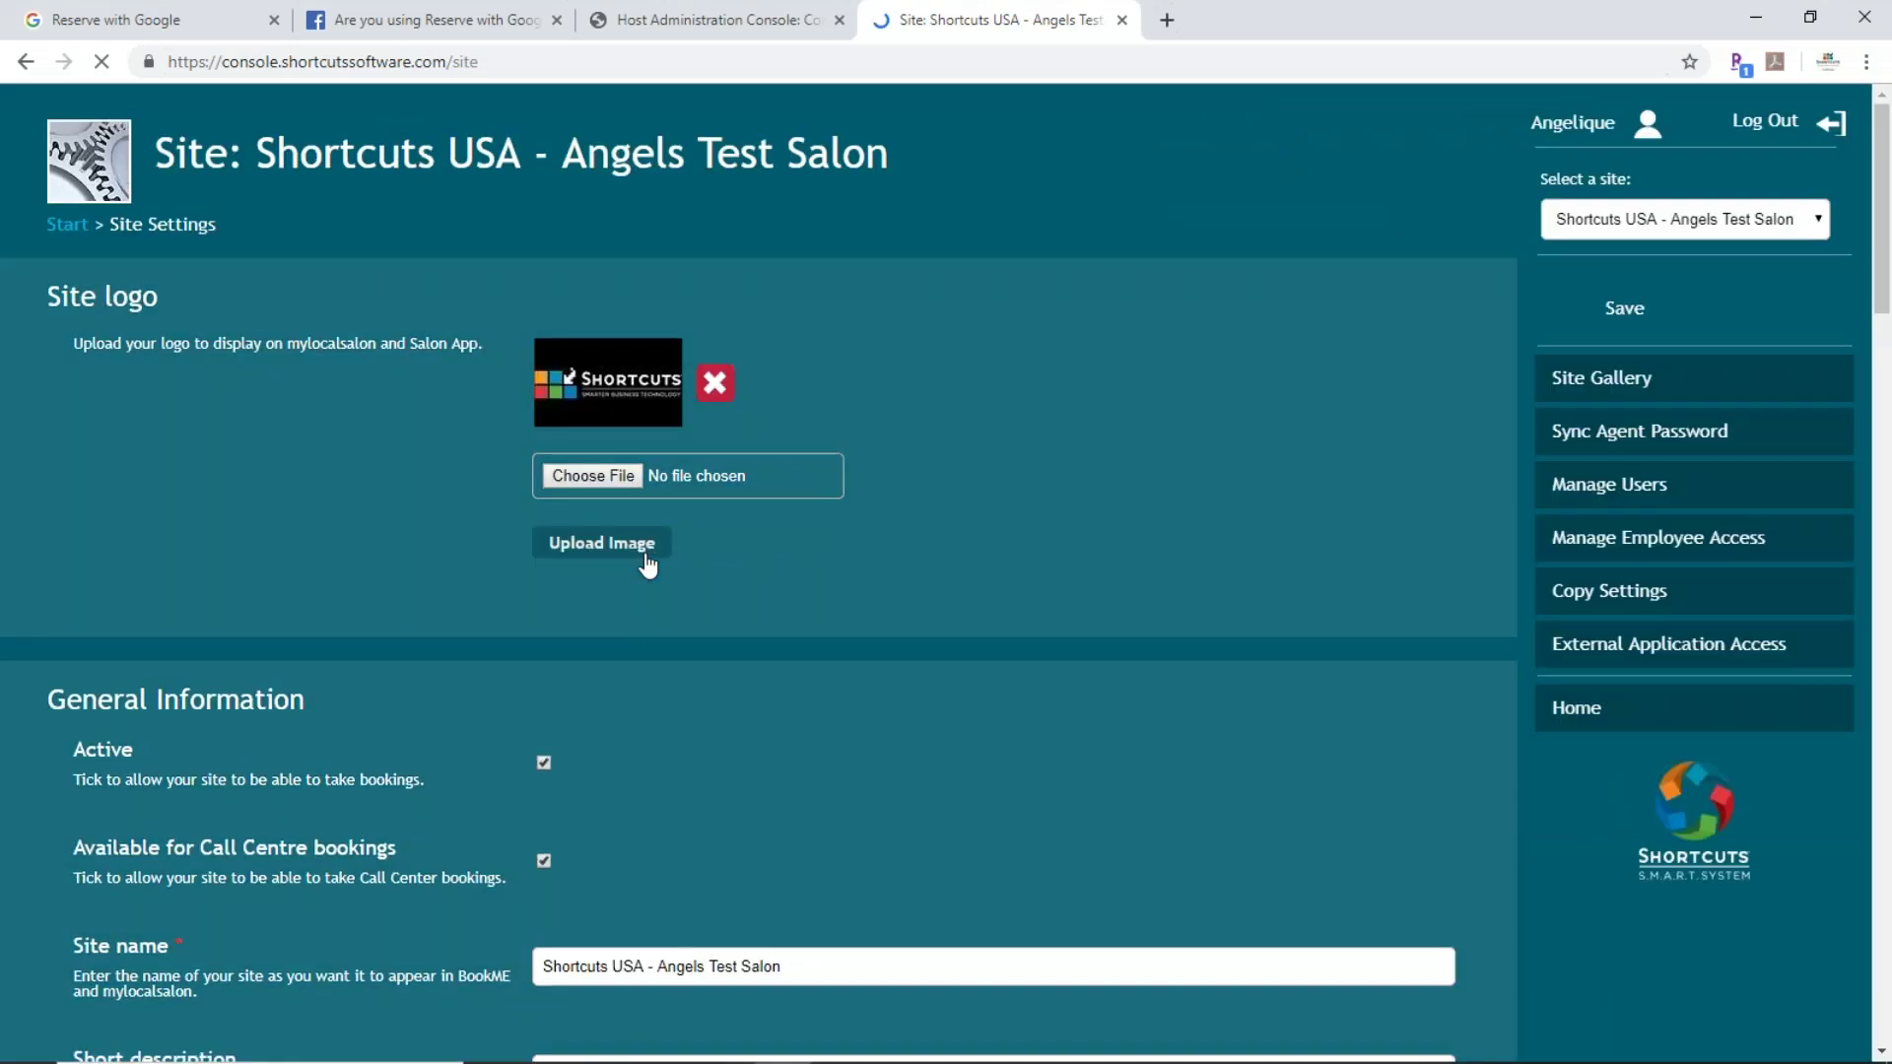
scroll(1288, 676, down, 4)
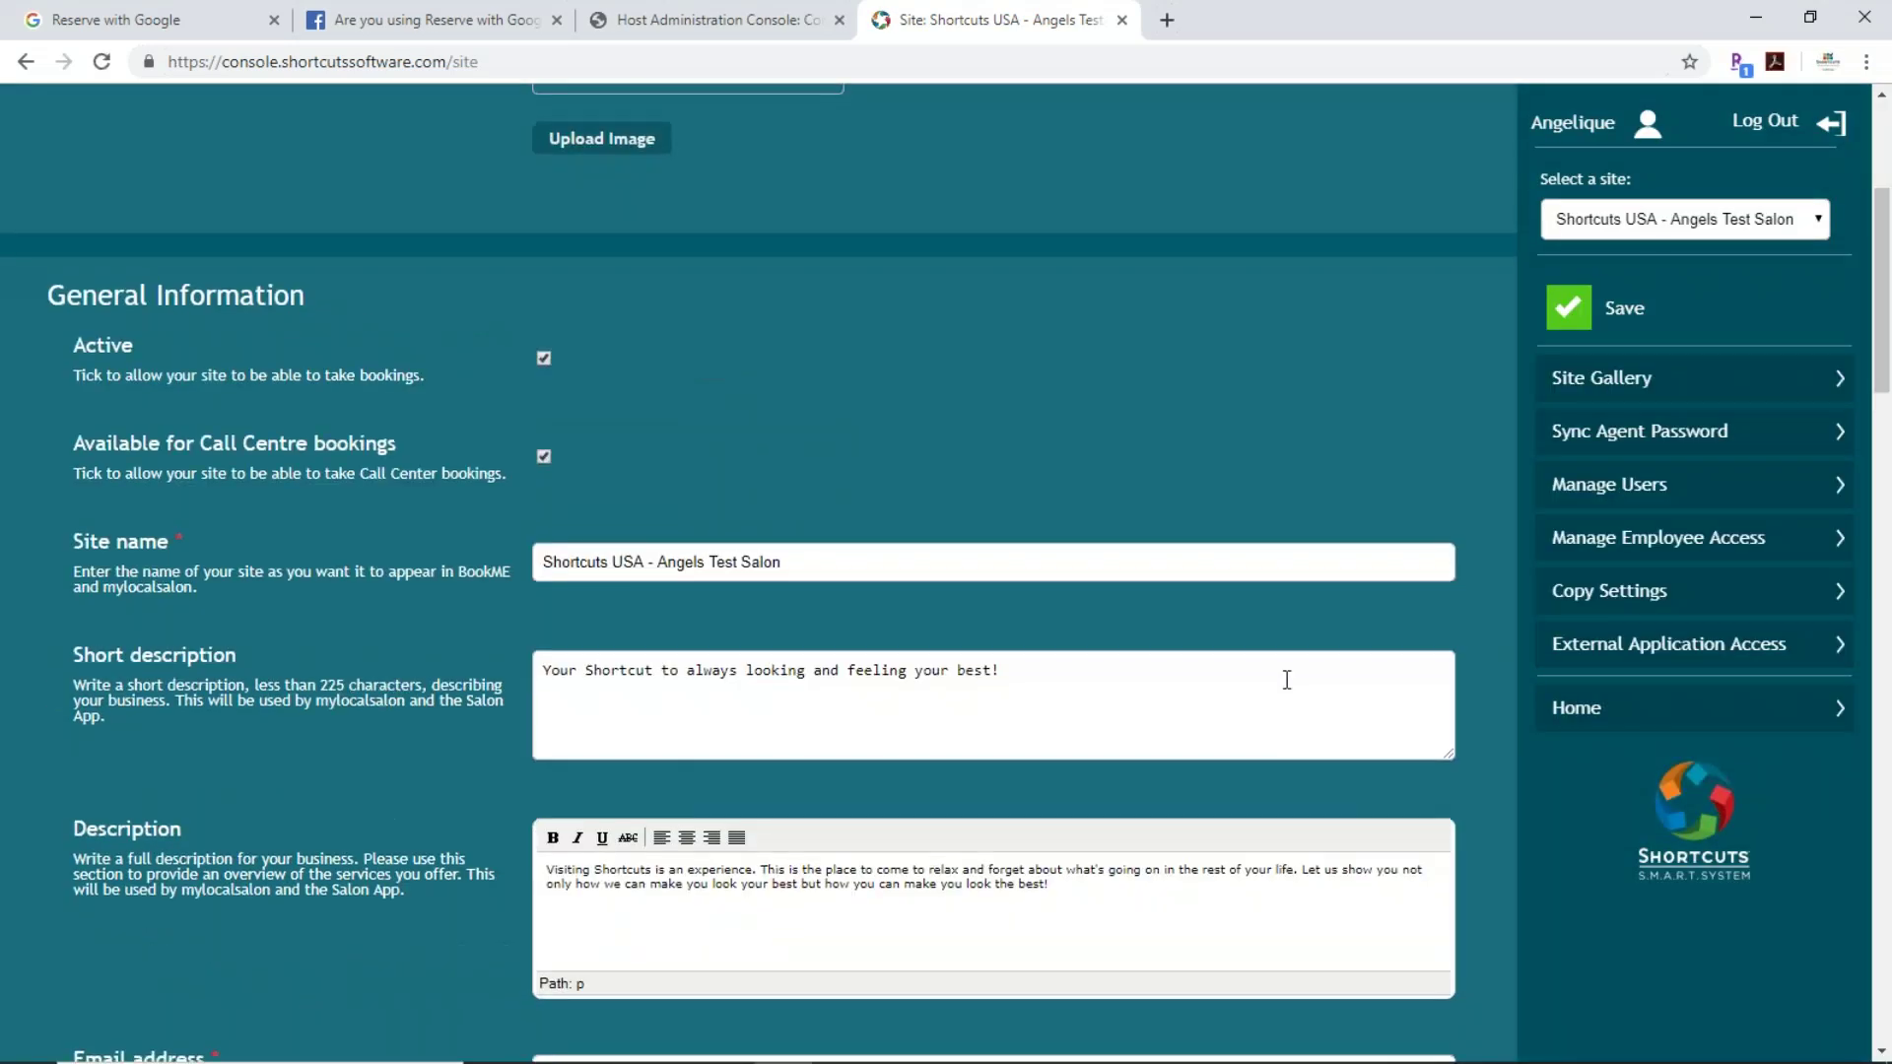
scroll(1287, 680, down, 3)
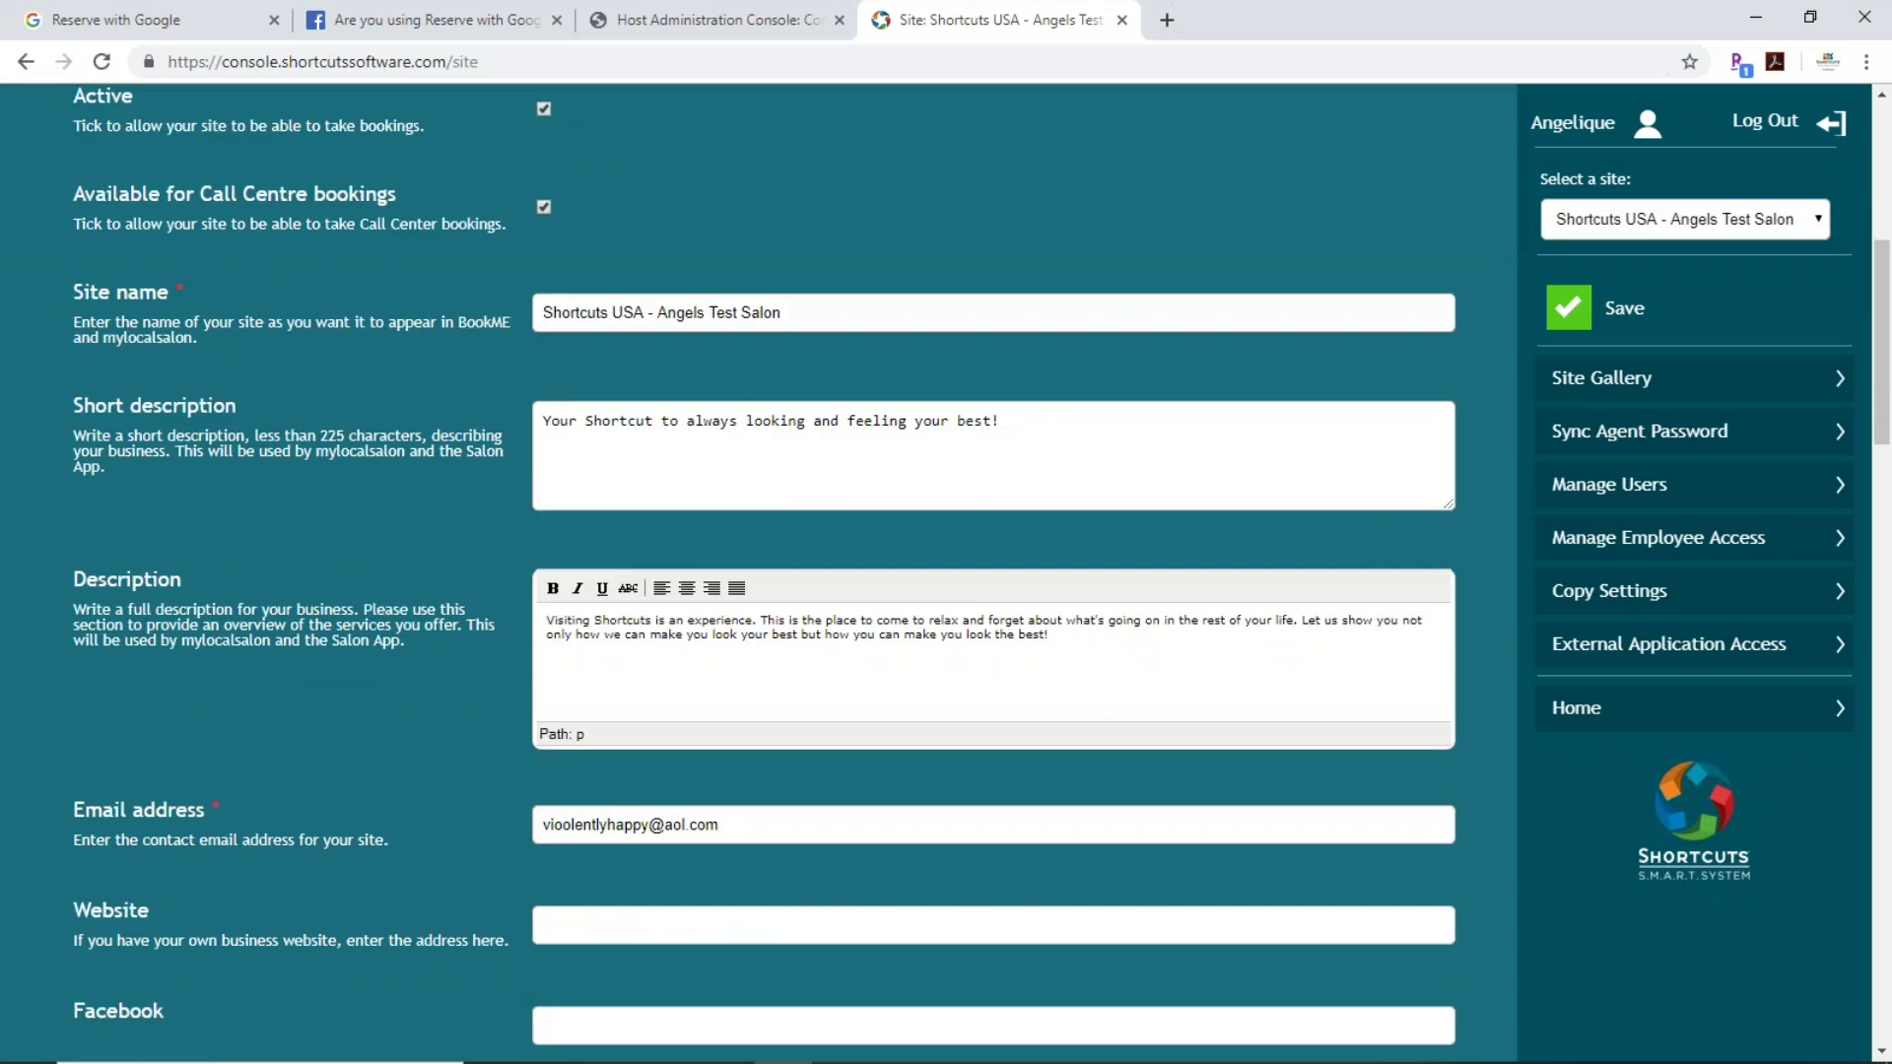
drag(824, 312, 435, 311)
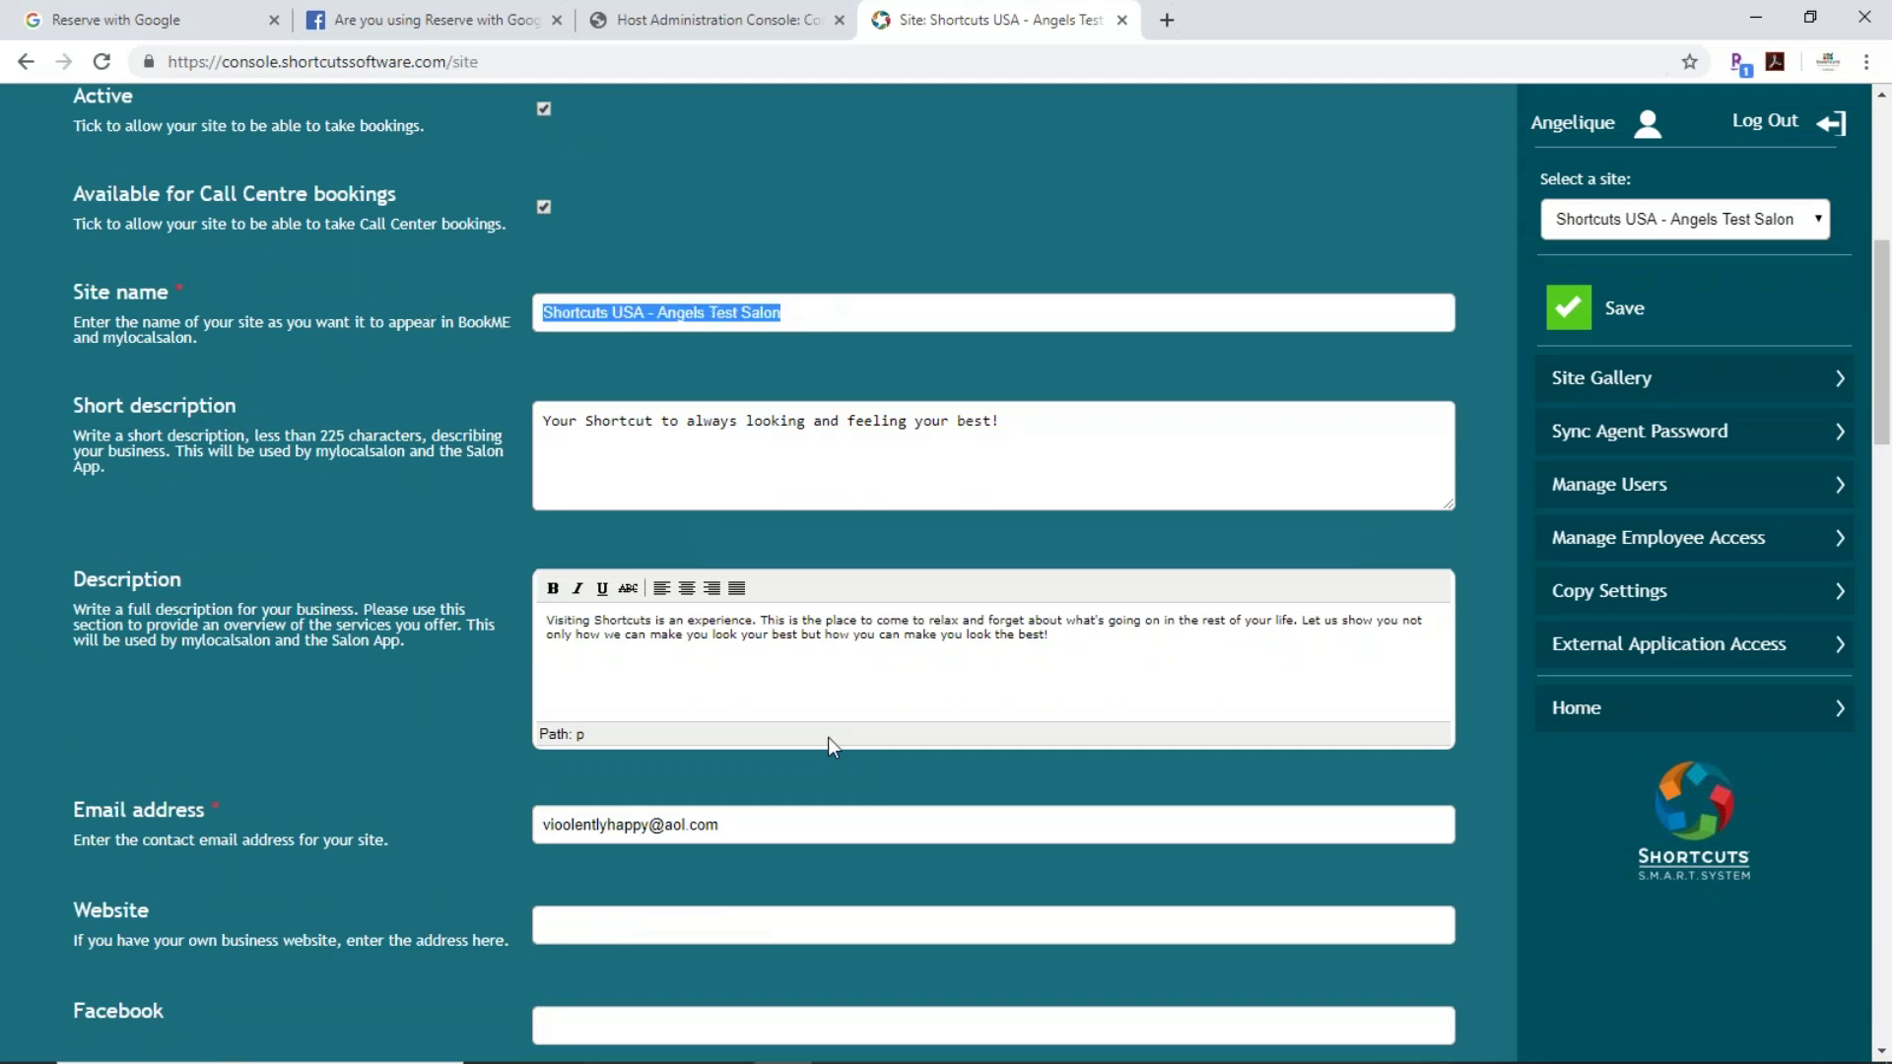
scroll(828, 737, down, 3)
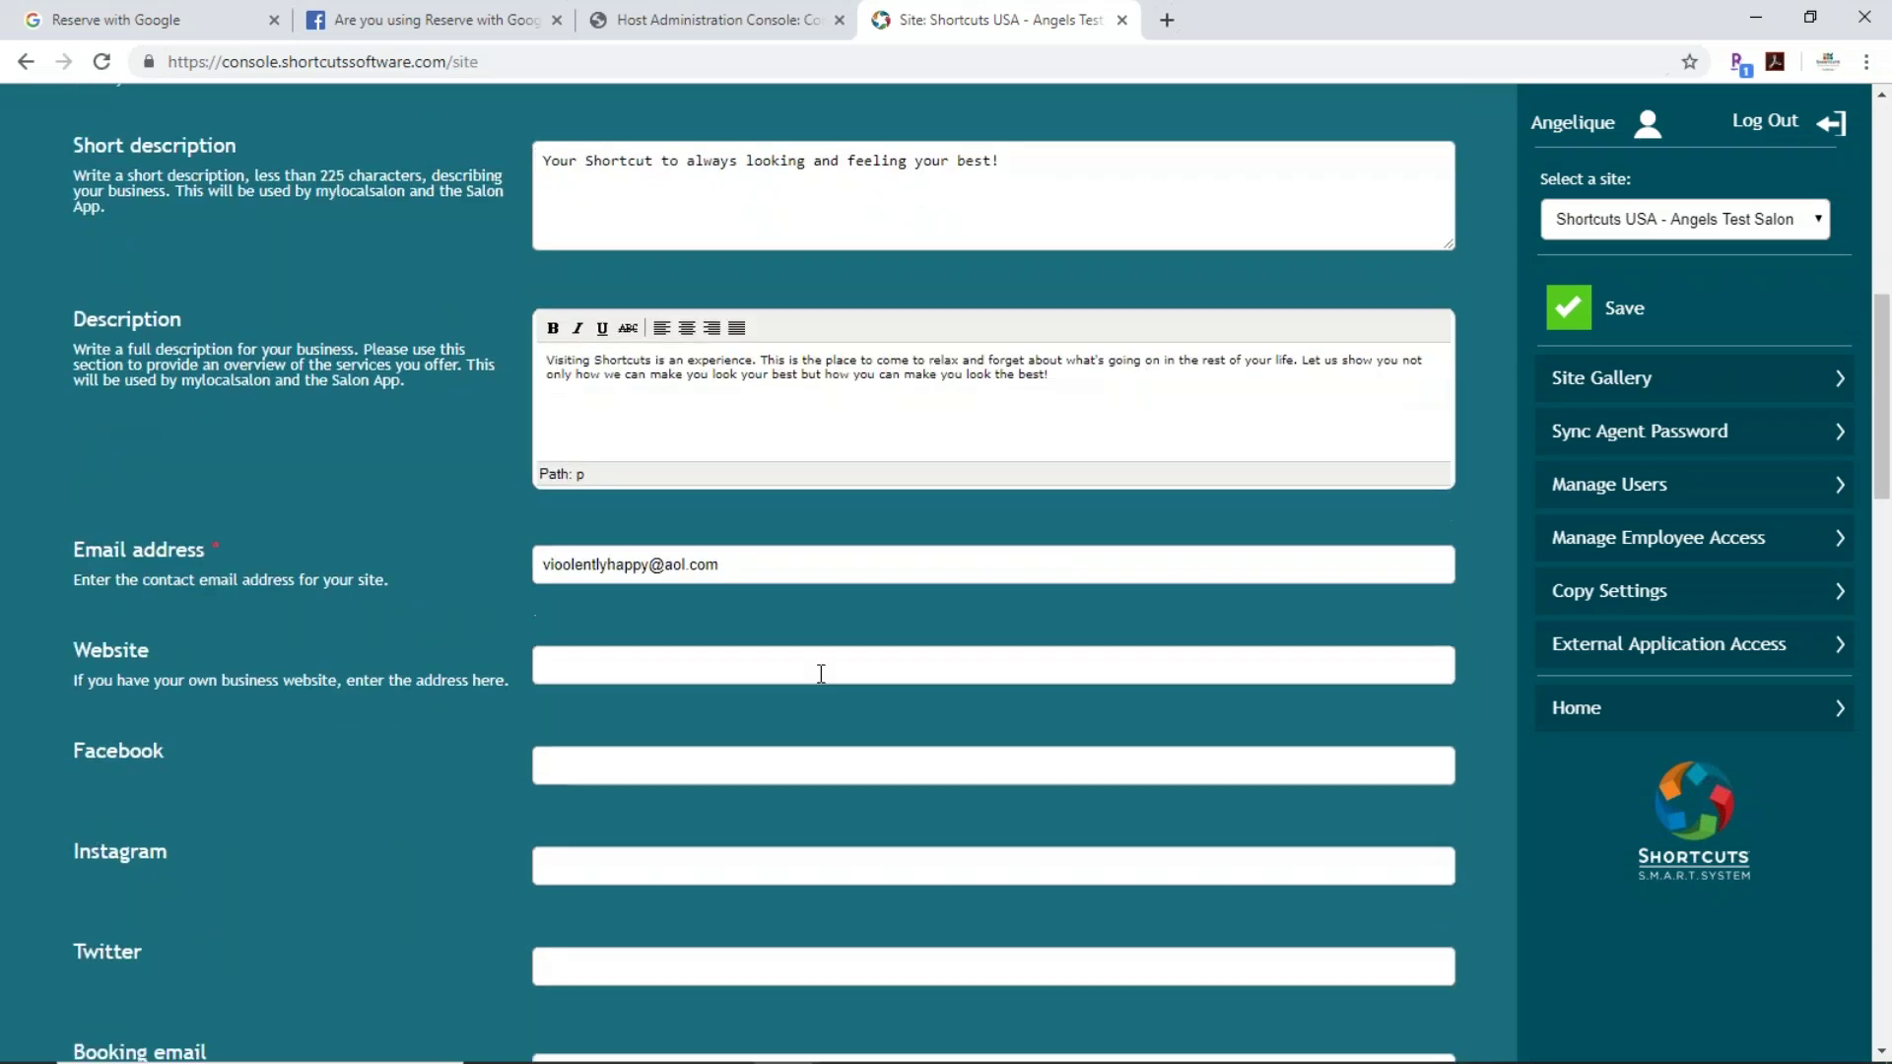
scroll(821, 670, down, 3)
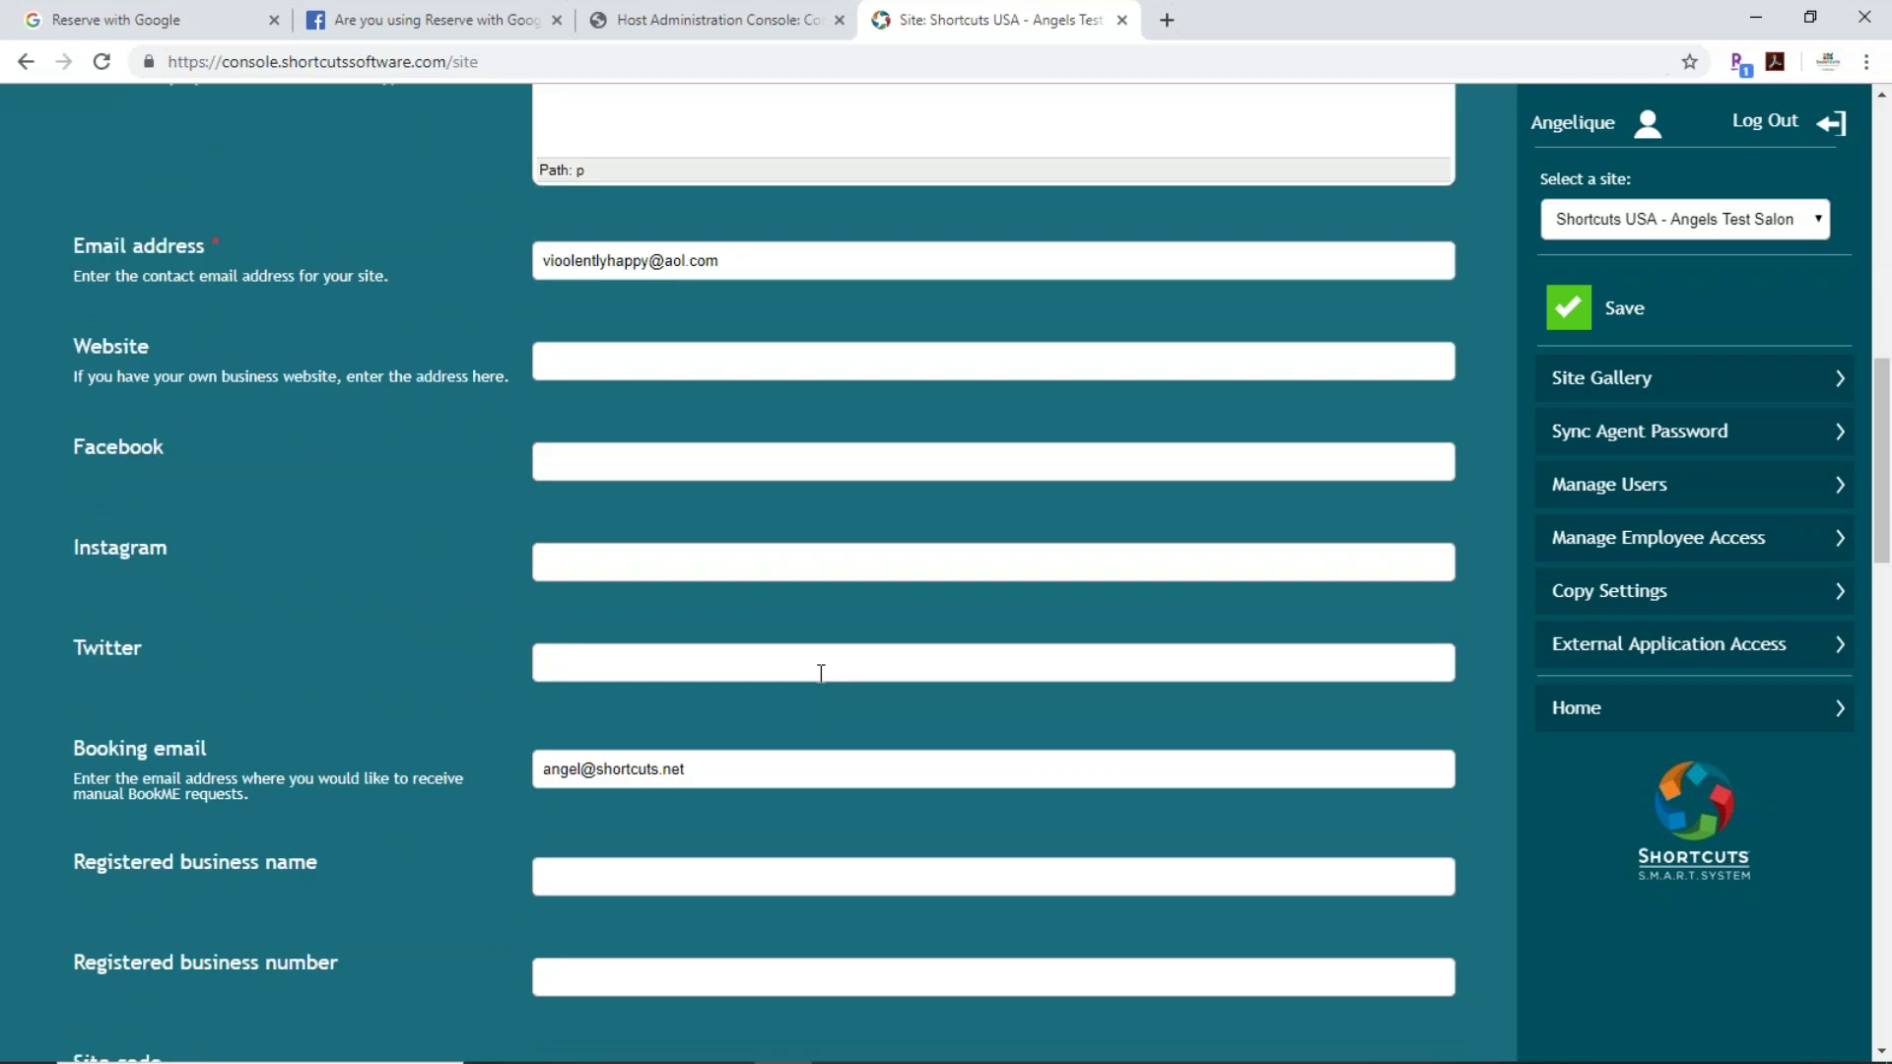
scroll(821, 673, down, 4)
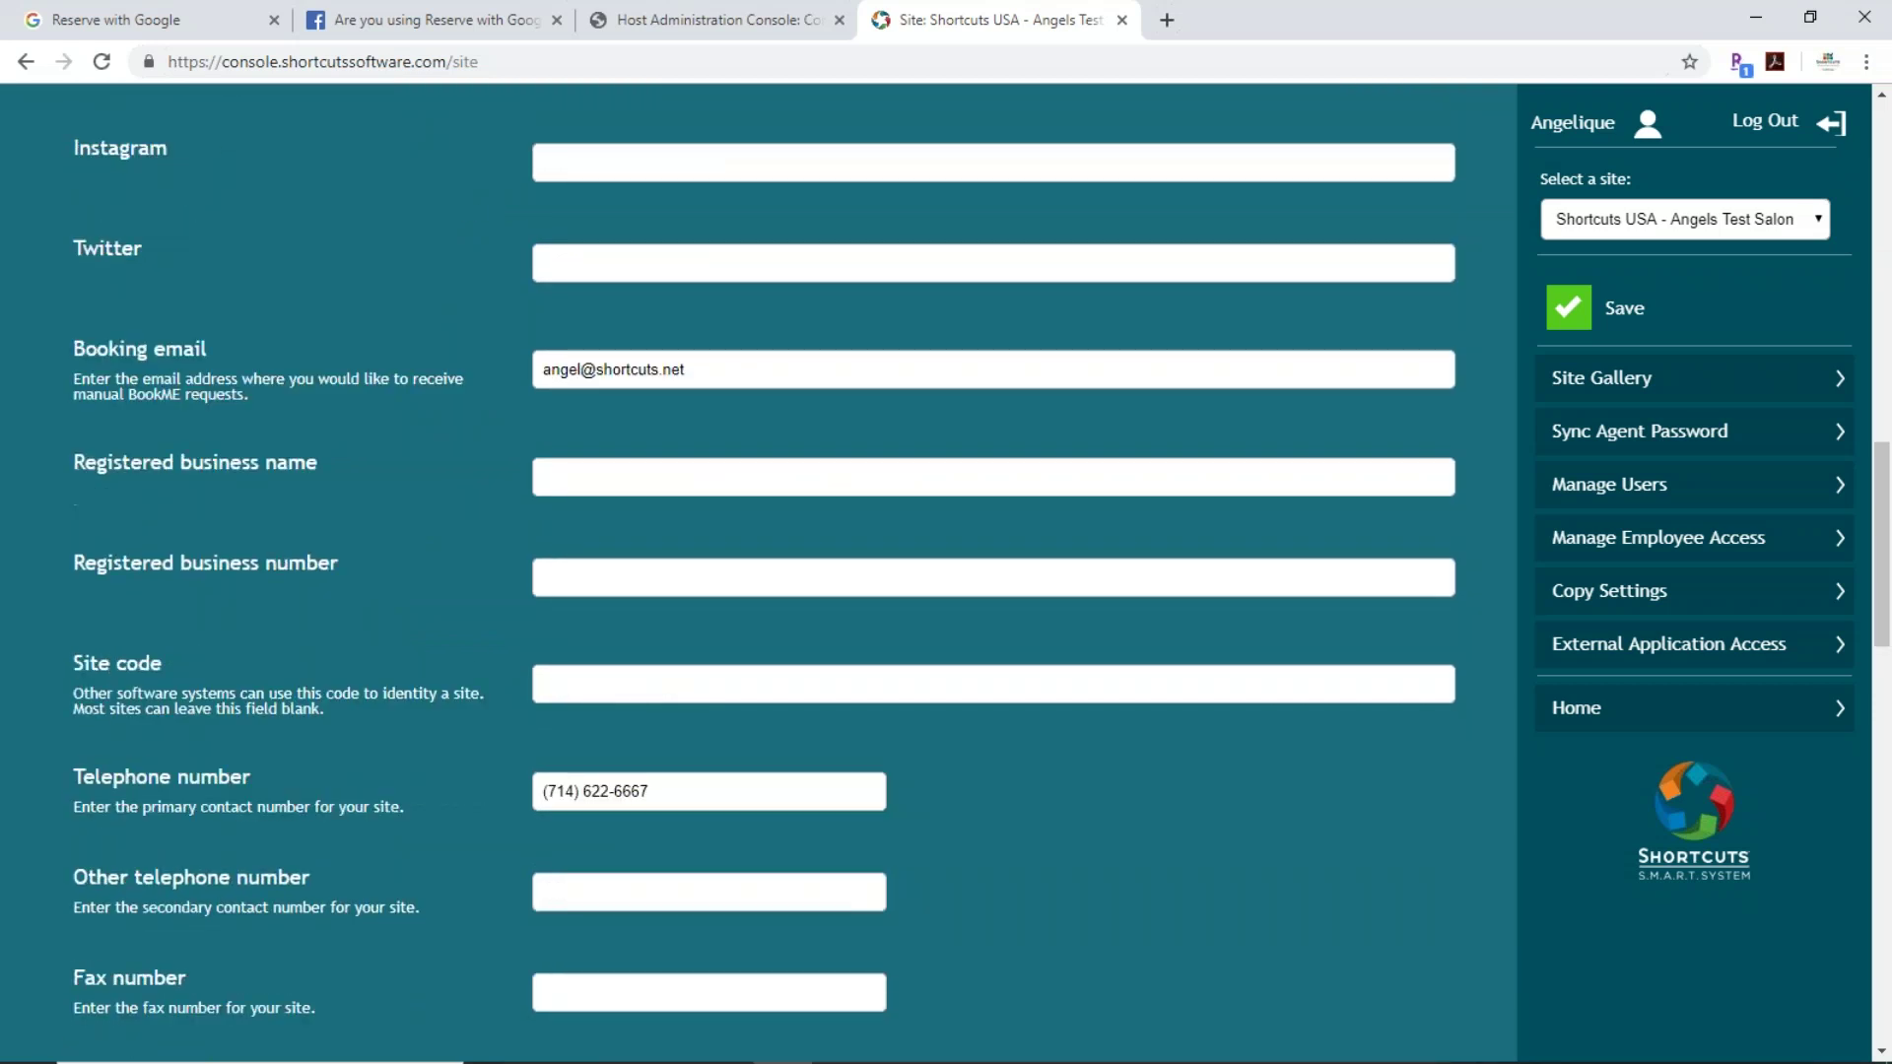
scroll(758, 571, down, 5)
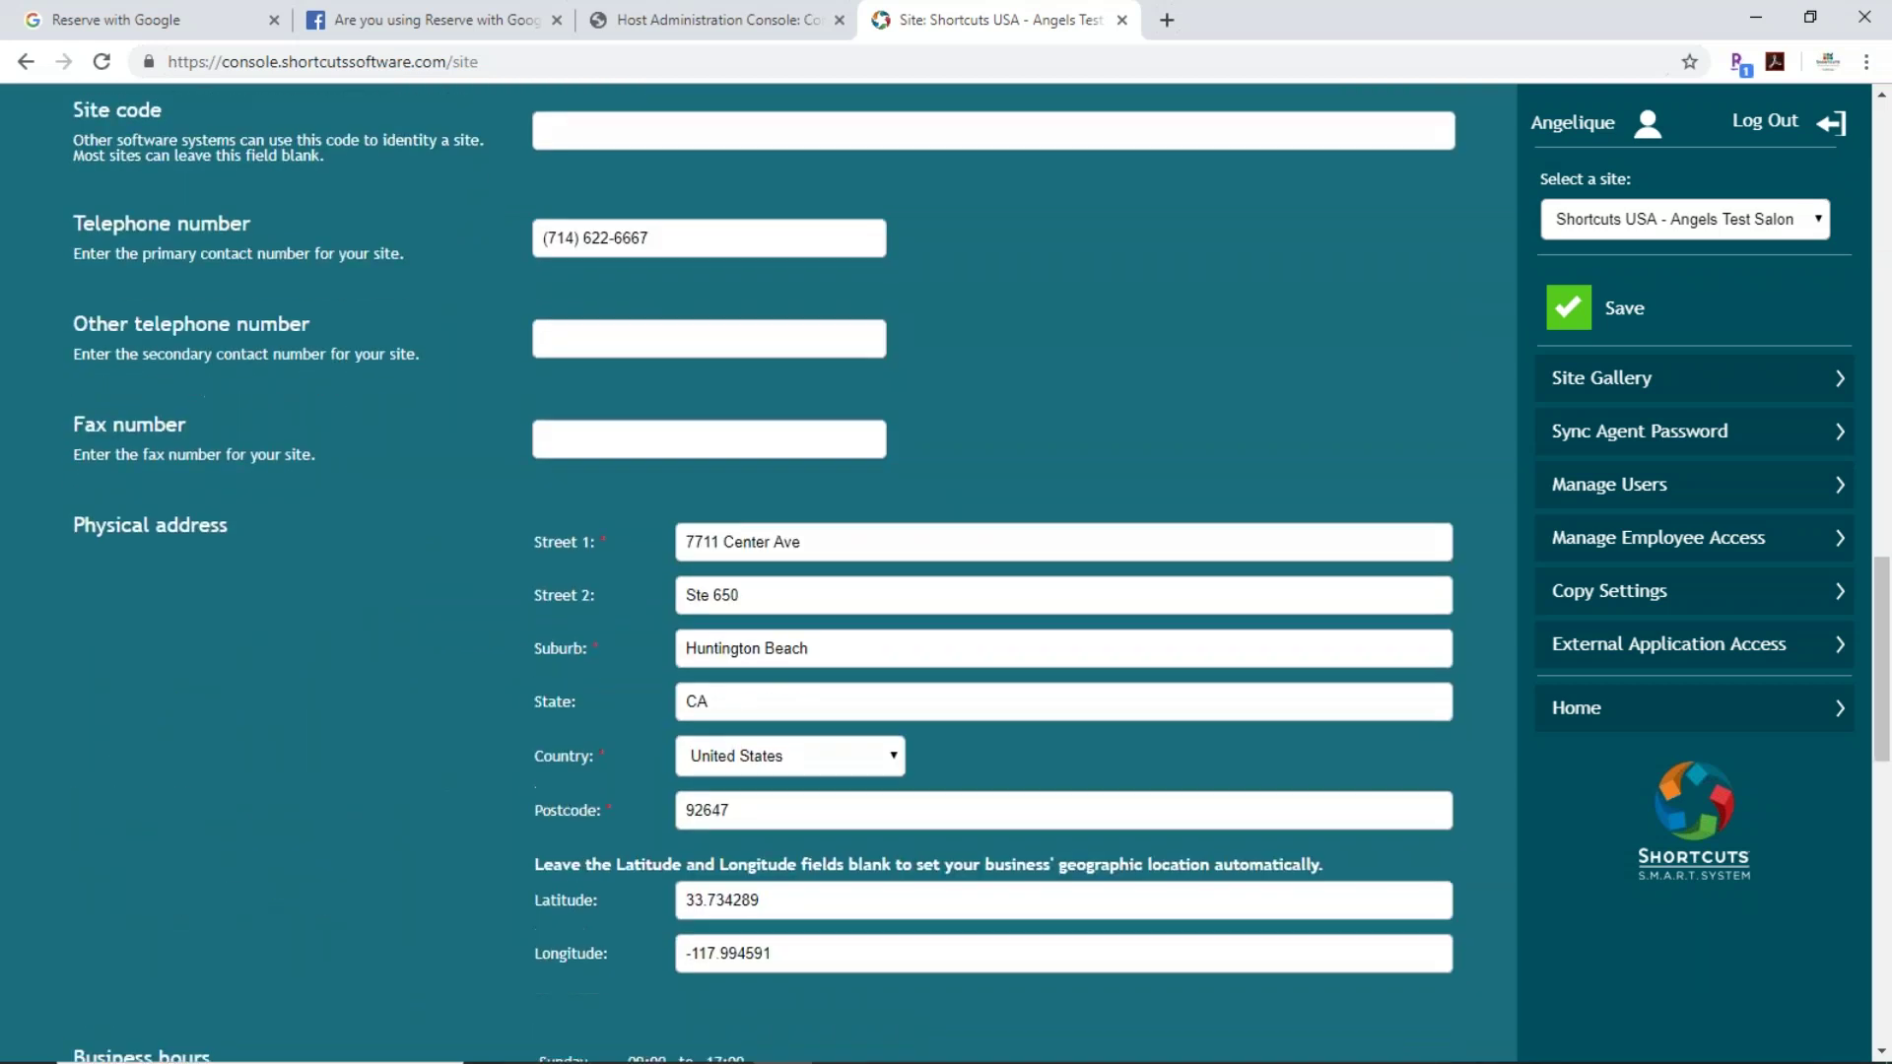
scroll(966, 608, down, 5)
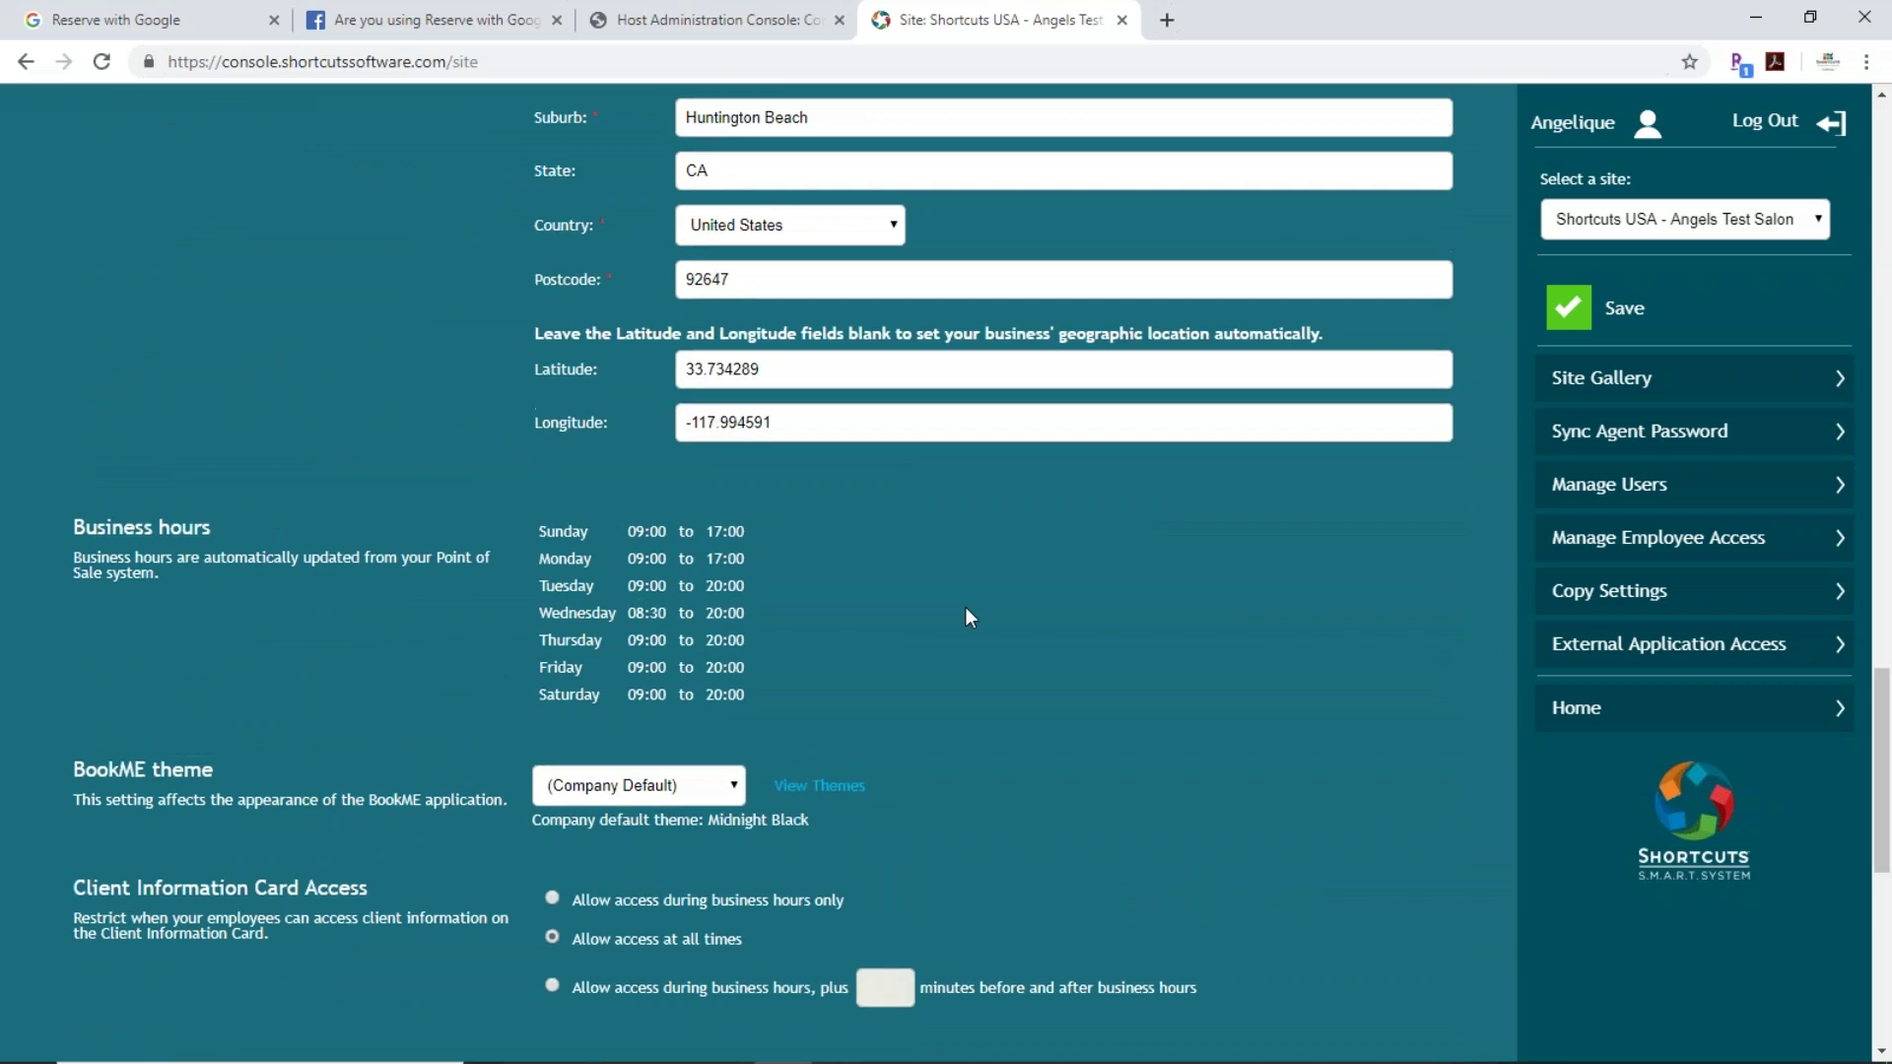
scroll(967, 617, up, 5)
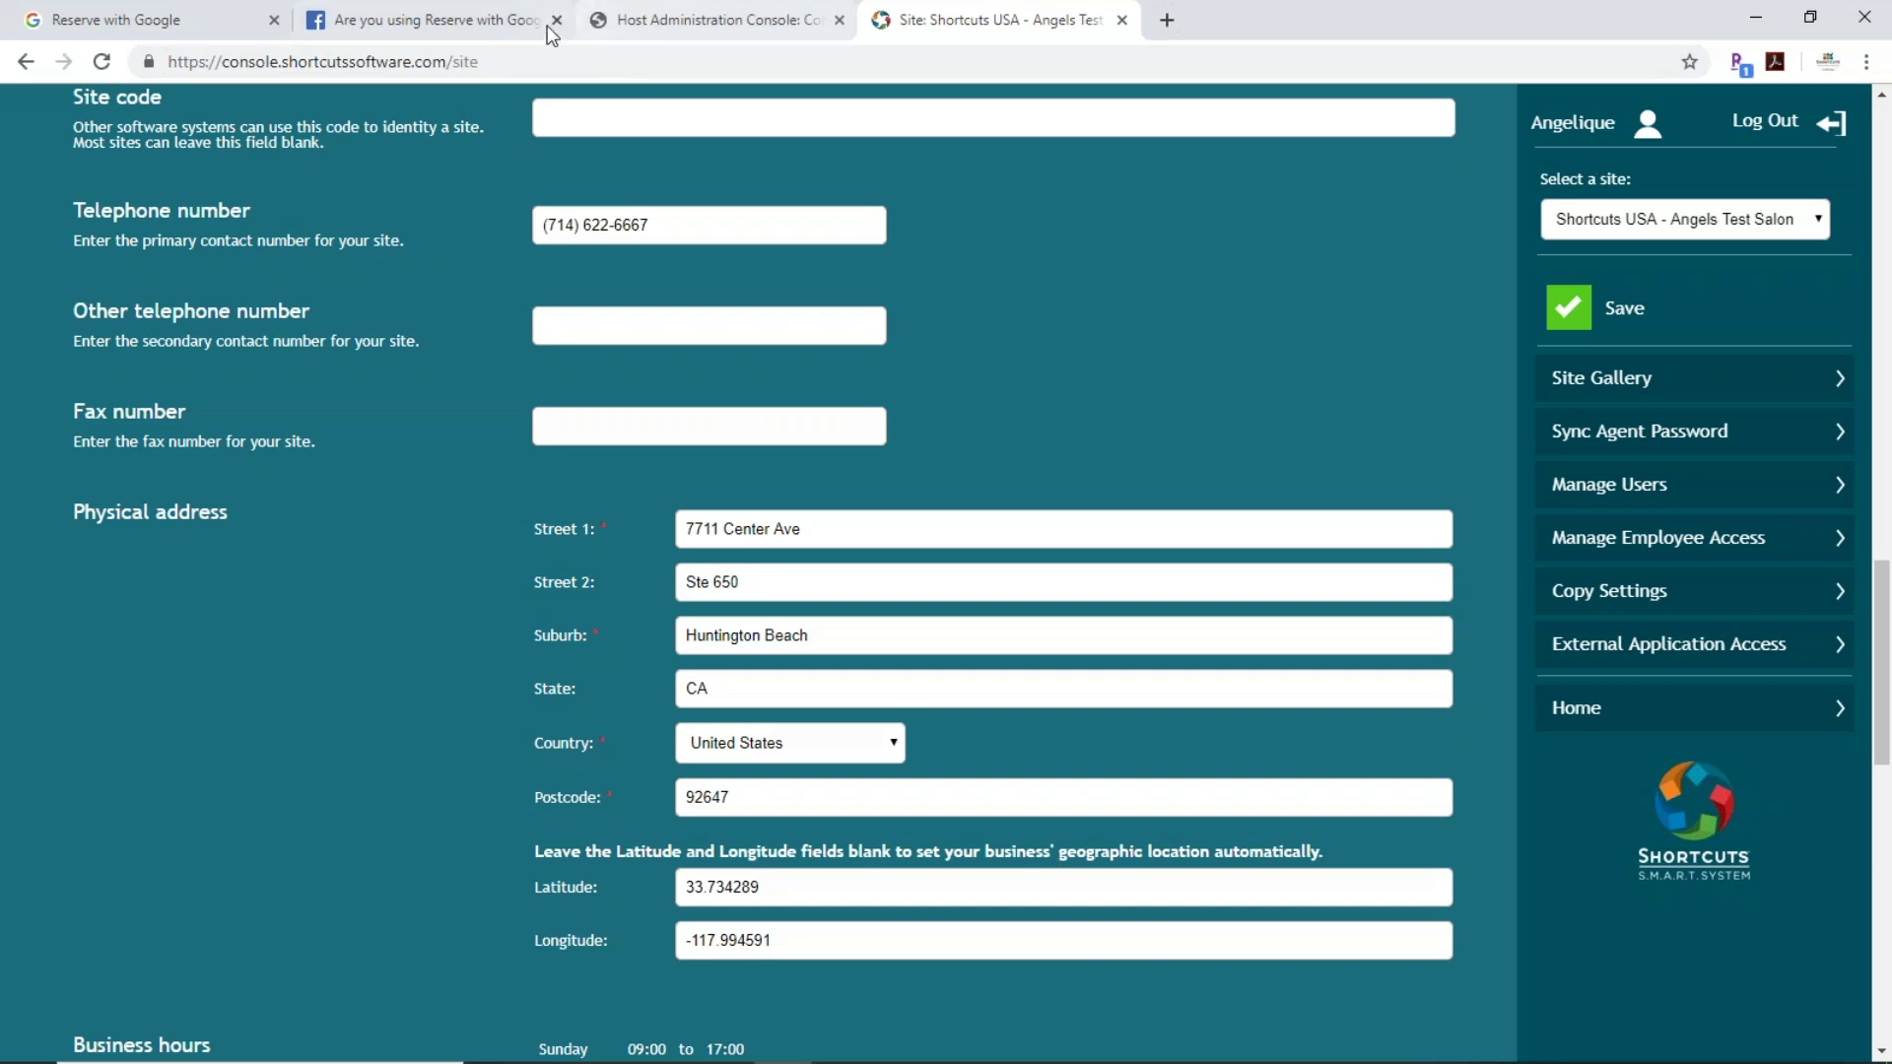
Step: Dismiss the unfinished Men's Cut appointment on Reserve with Google and start typing 'SHORT' in the address bar
click(183, 23)
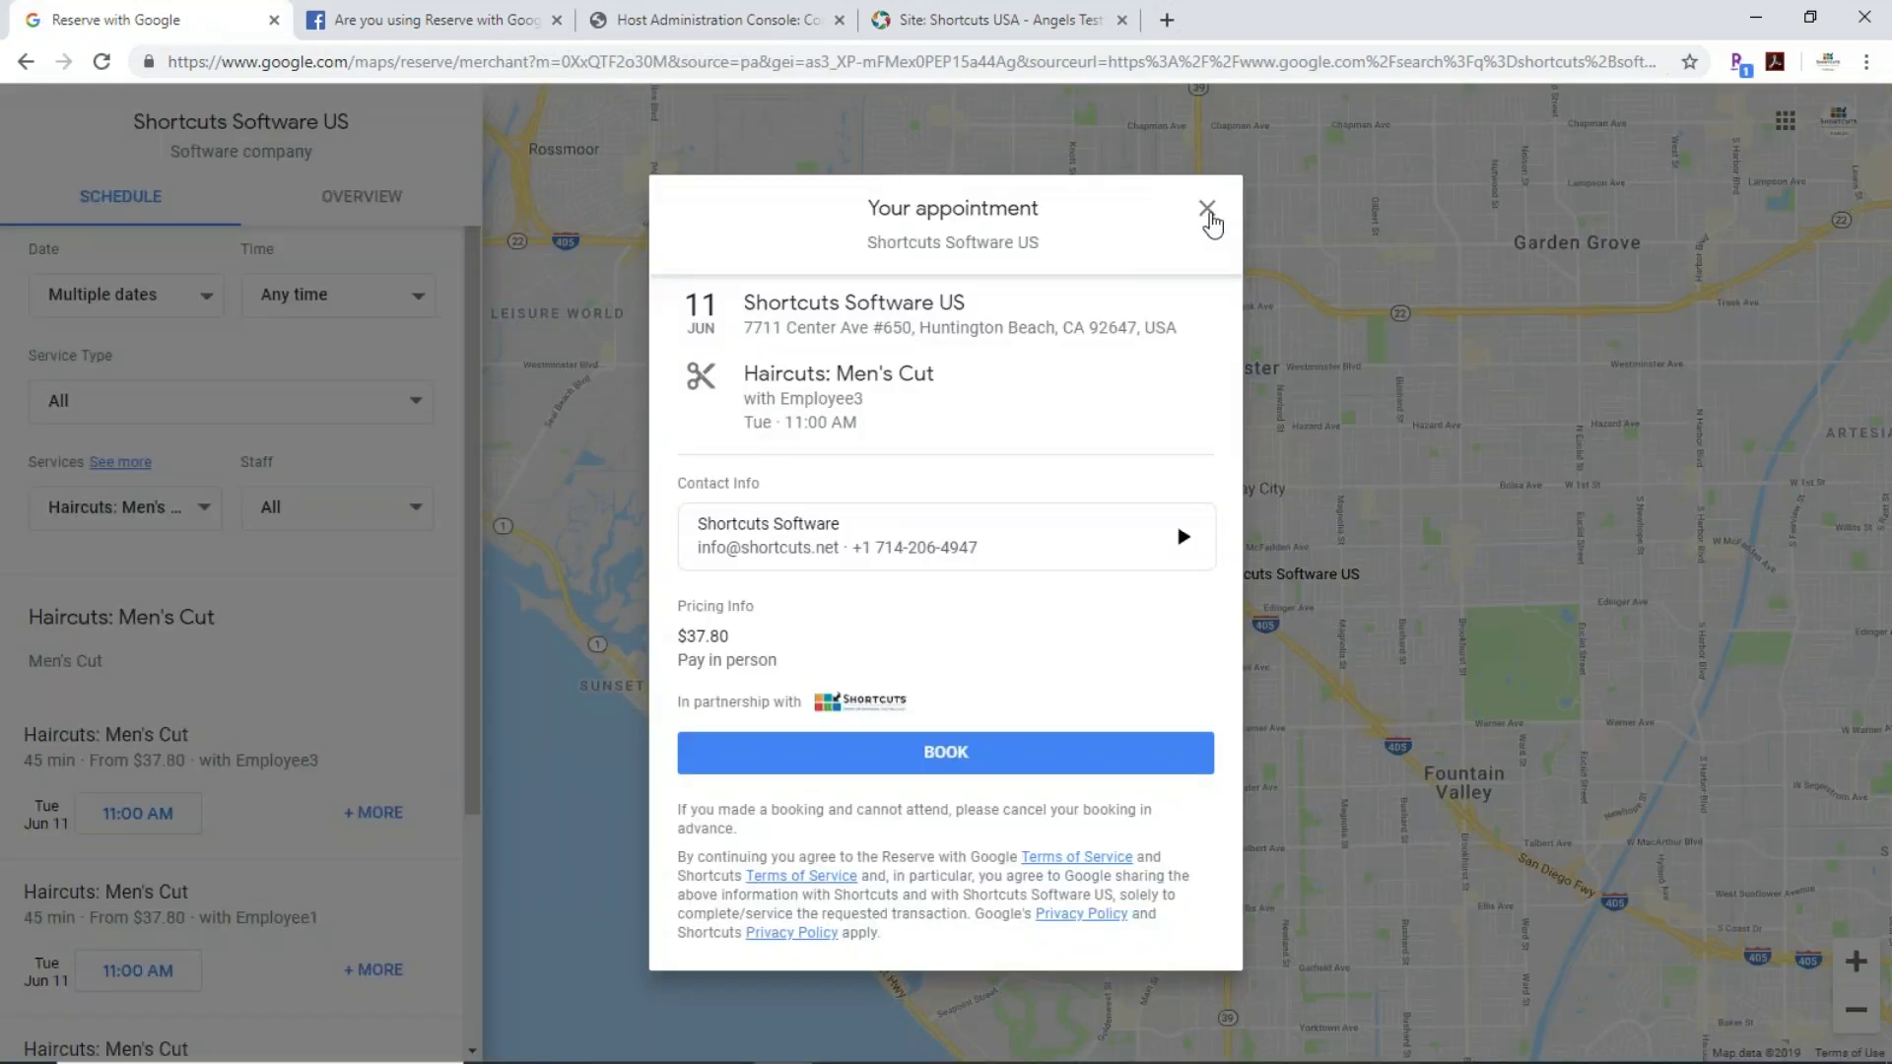
click(1208, 215)
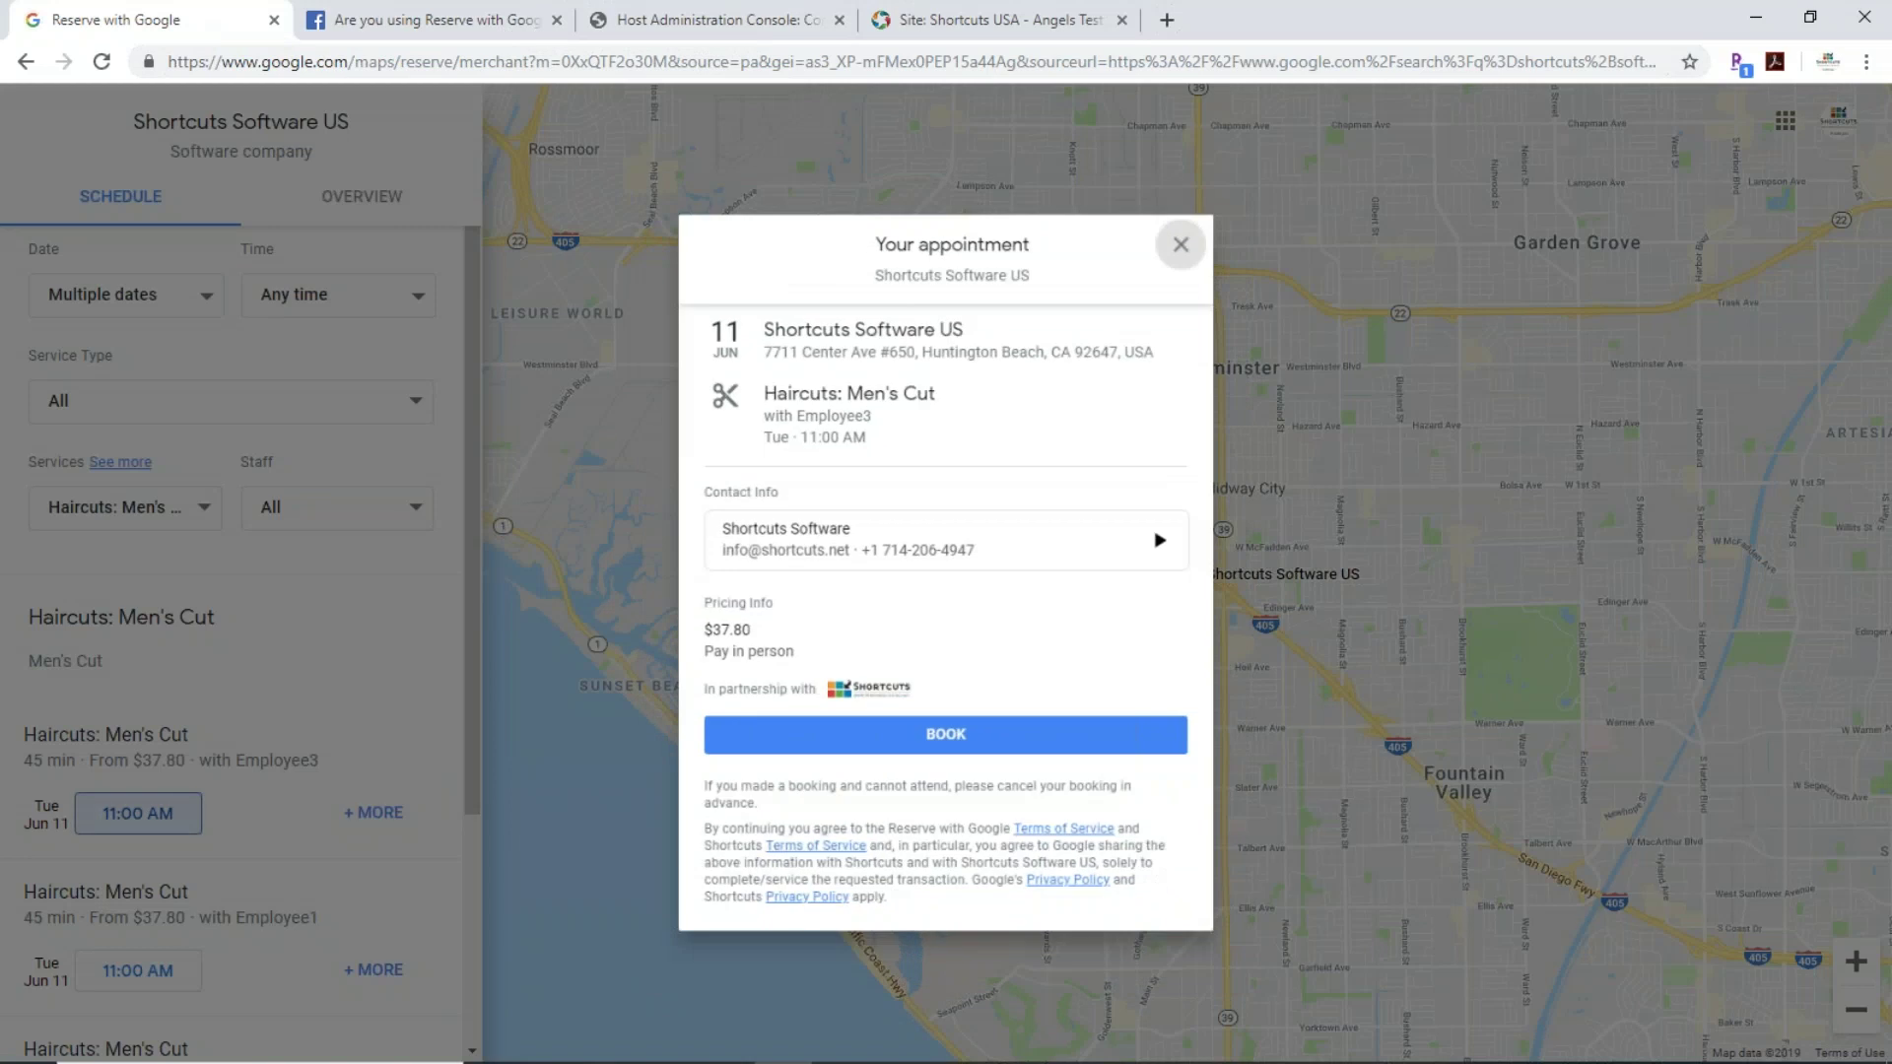
click(1180, 245)
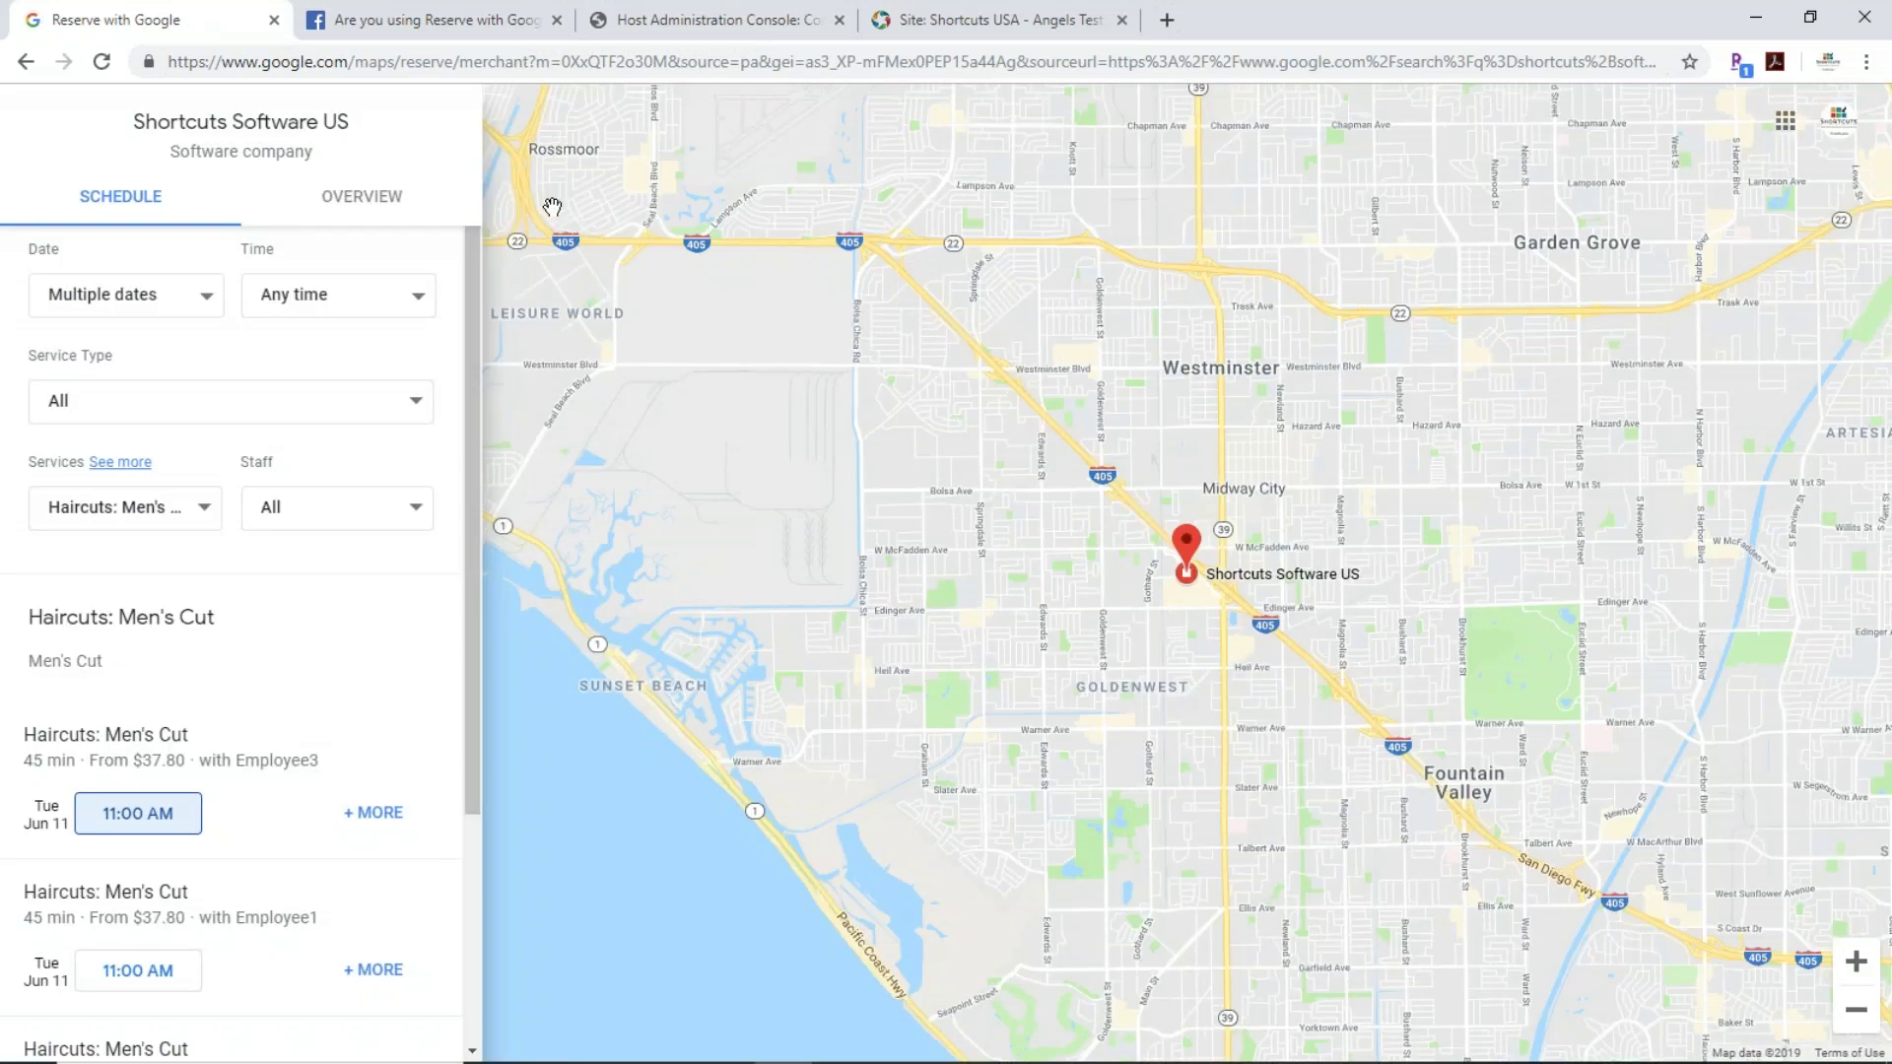
scroll(552, 207, up, 3)
key(ctrl+l)
text(SHORT)
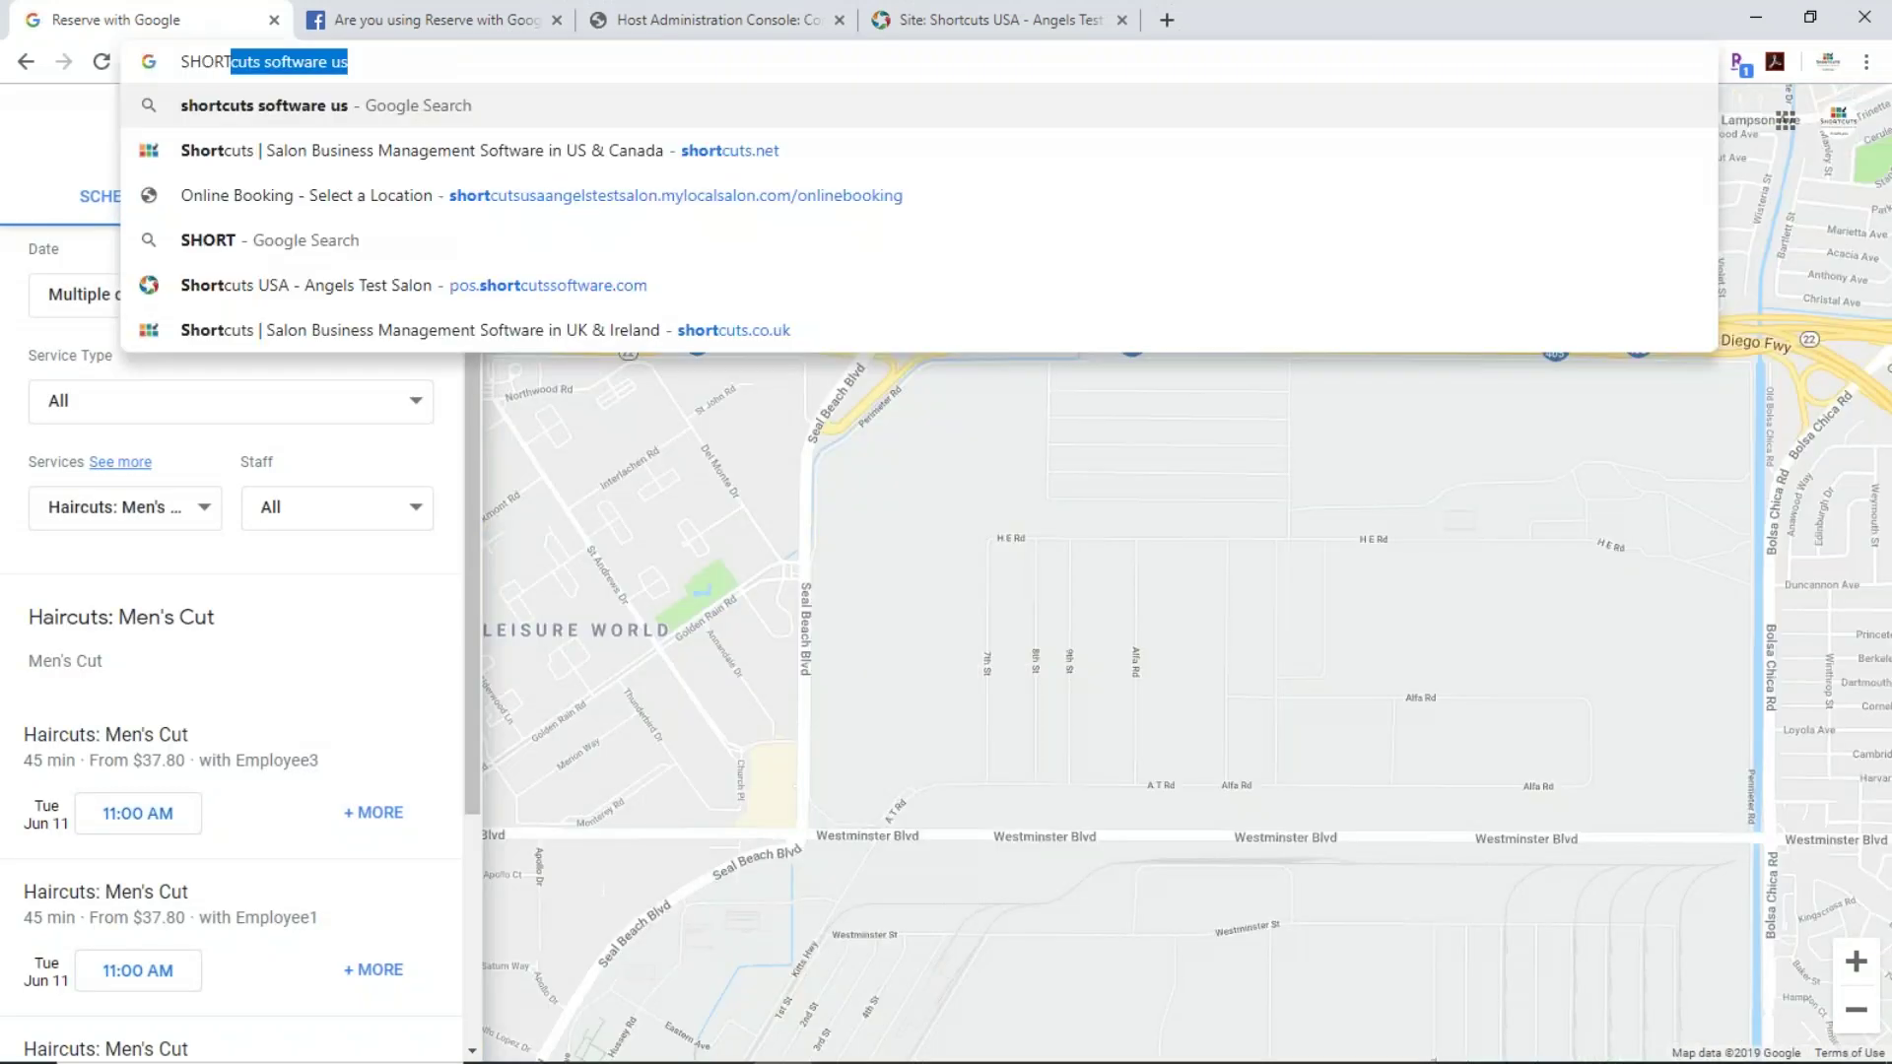
Step: Search for 'shortcuts software us' and open the business's SEE SCHEDULE & BOOK page
key(Return)
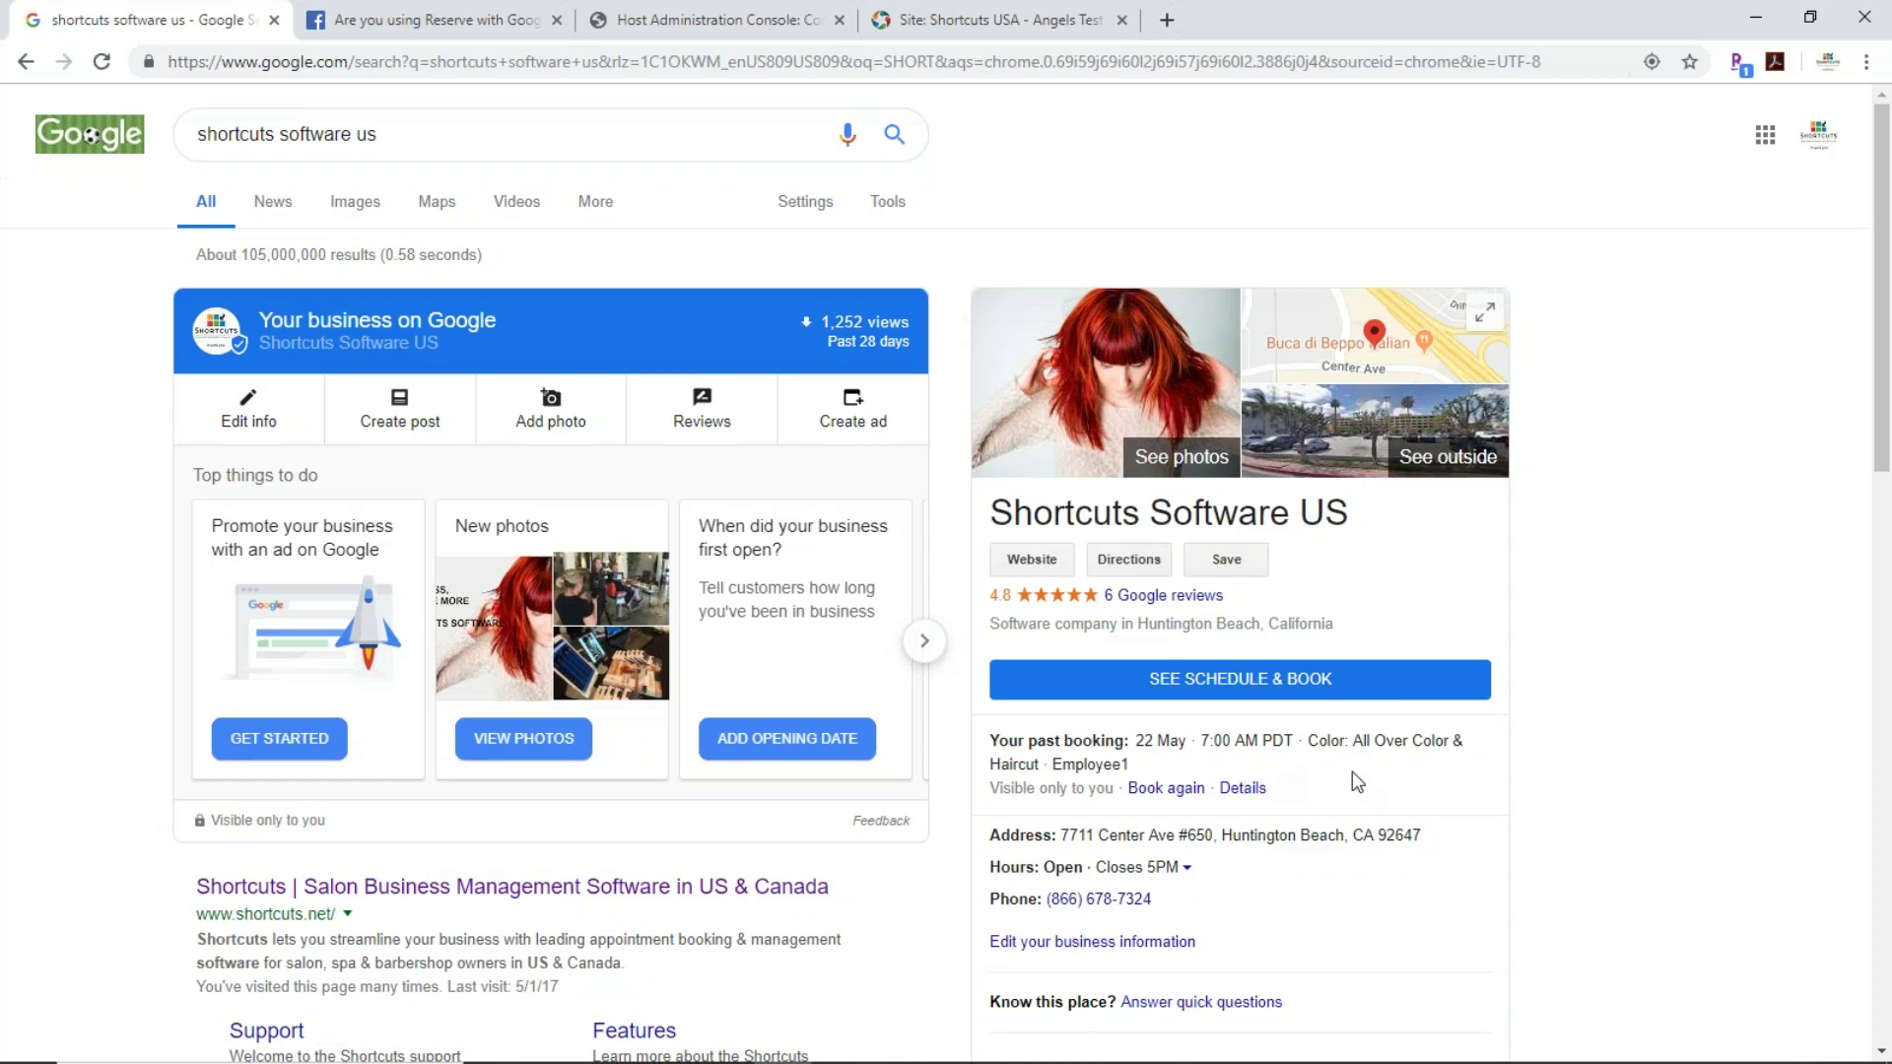
click(1322, 693)
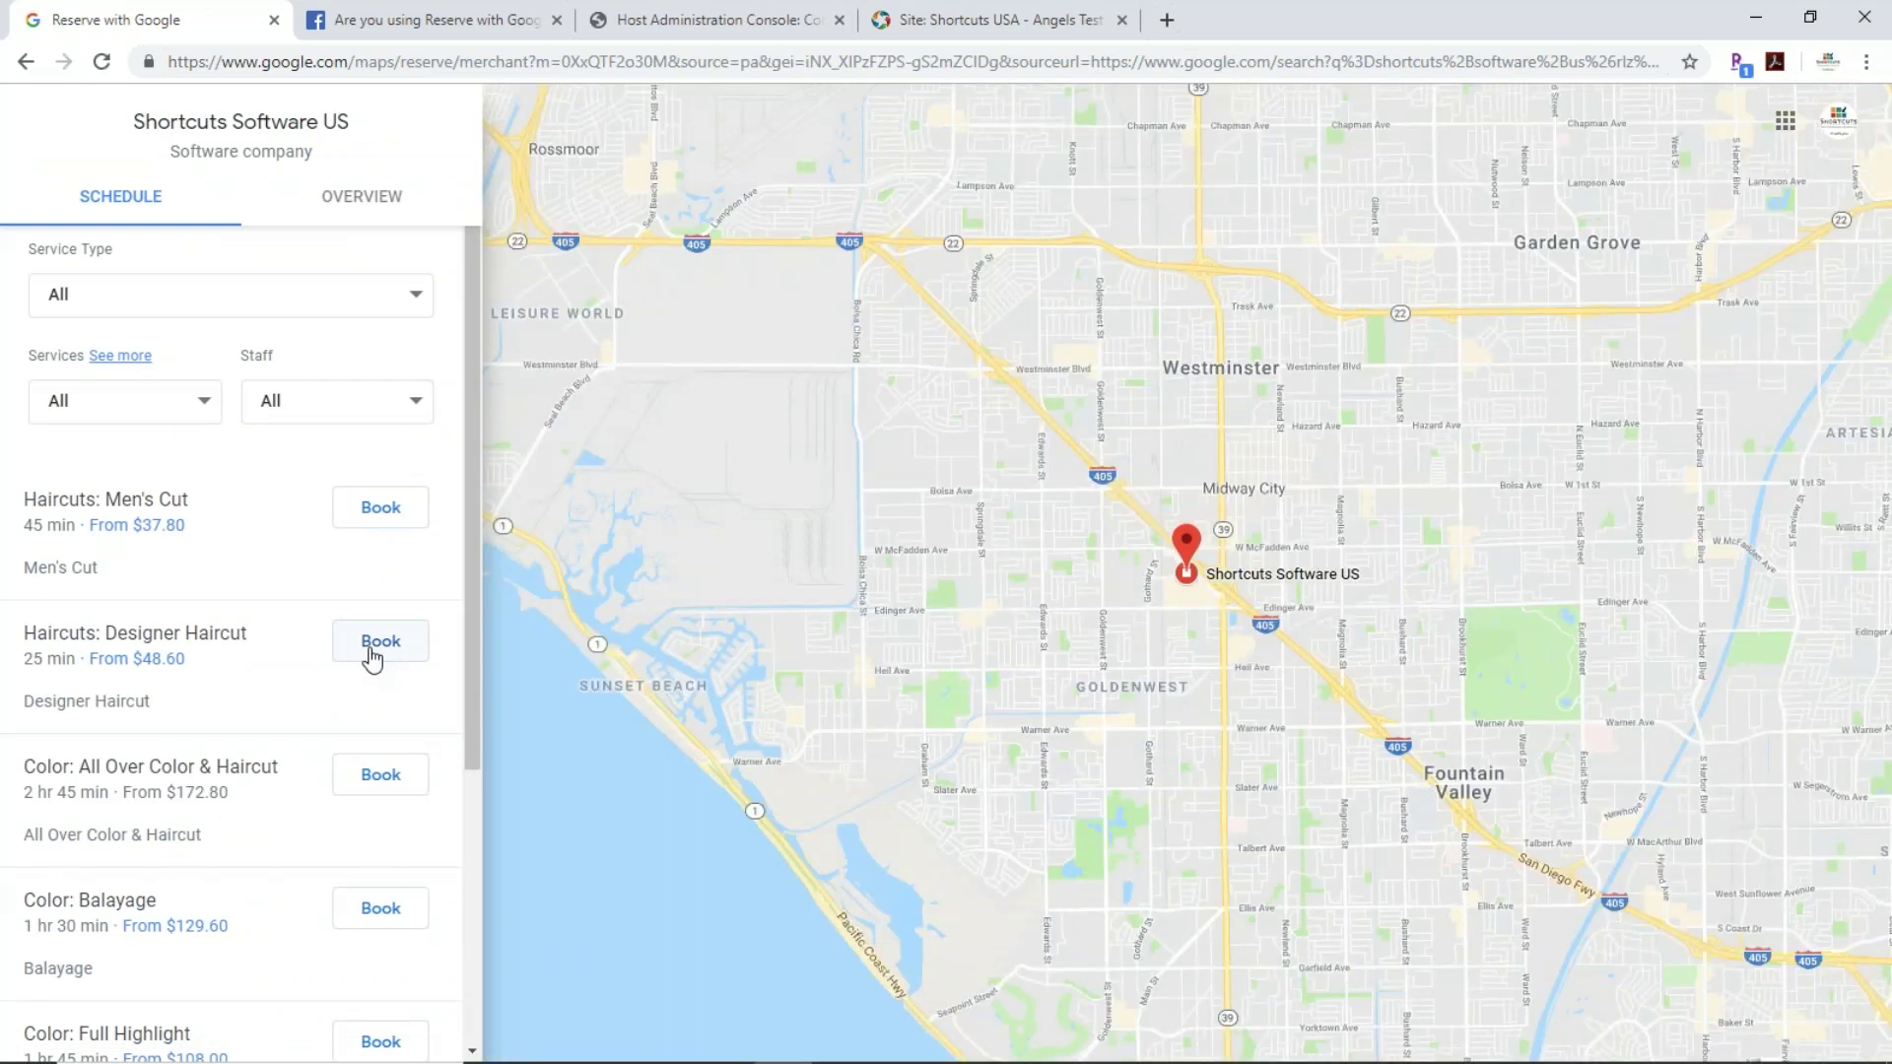
Step: Try booking Designer Haircut at 11:30 AM and acknowledge the time-no-longer-available error
click(371, 657)
scroll(162, 532, down, 3)
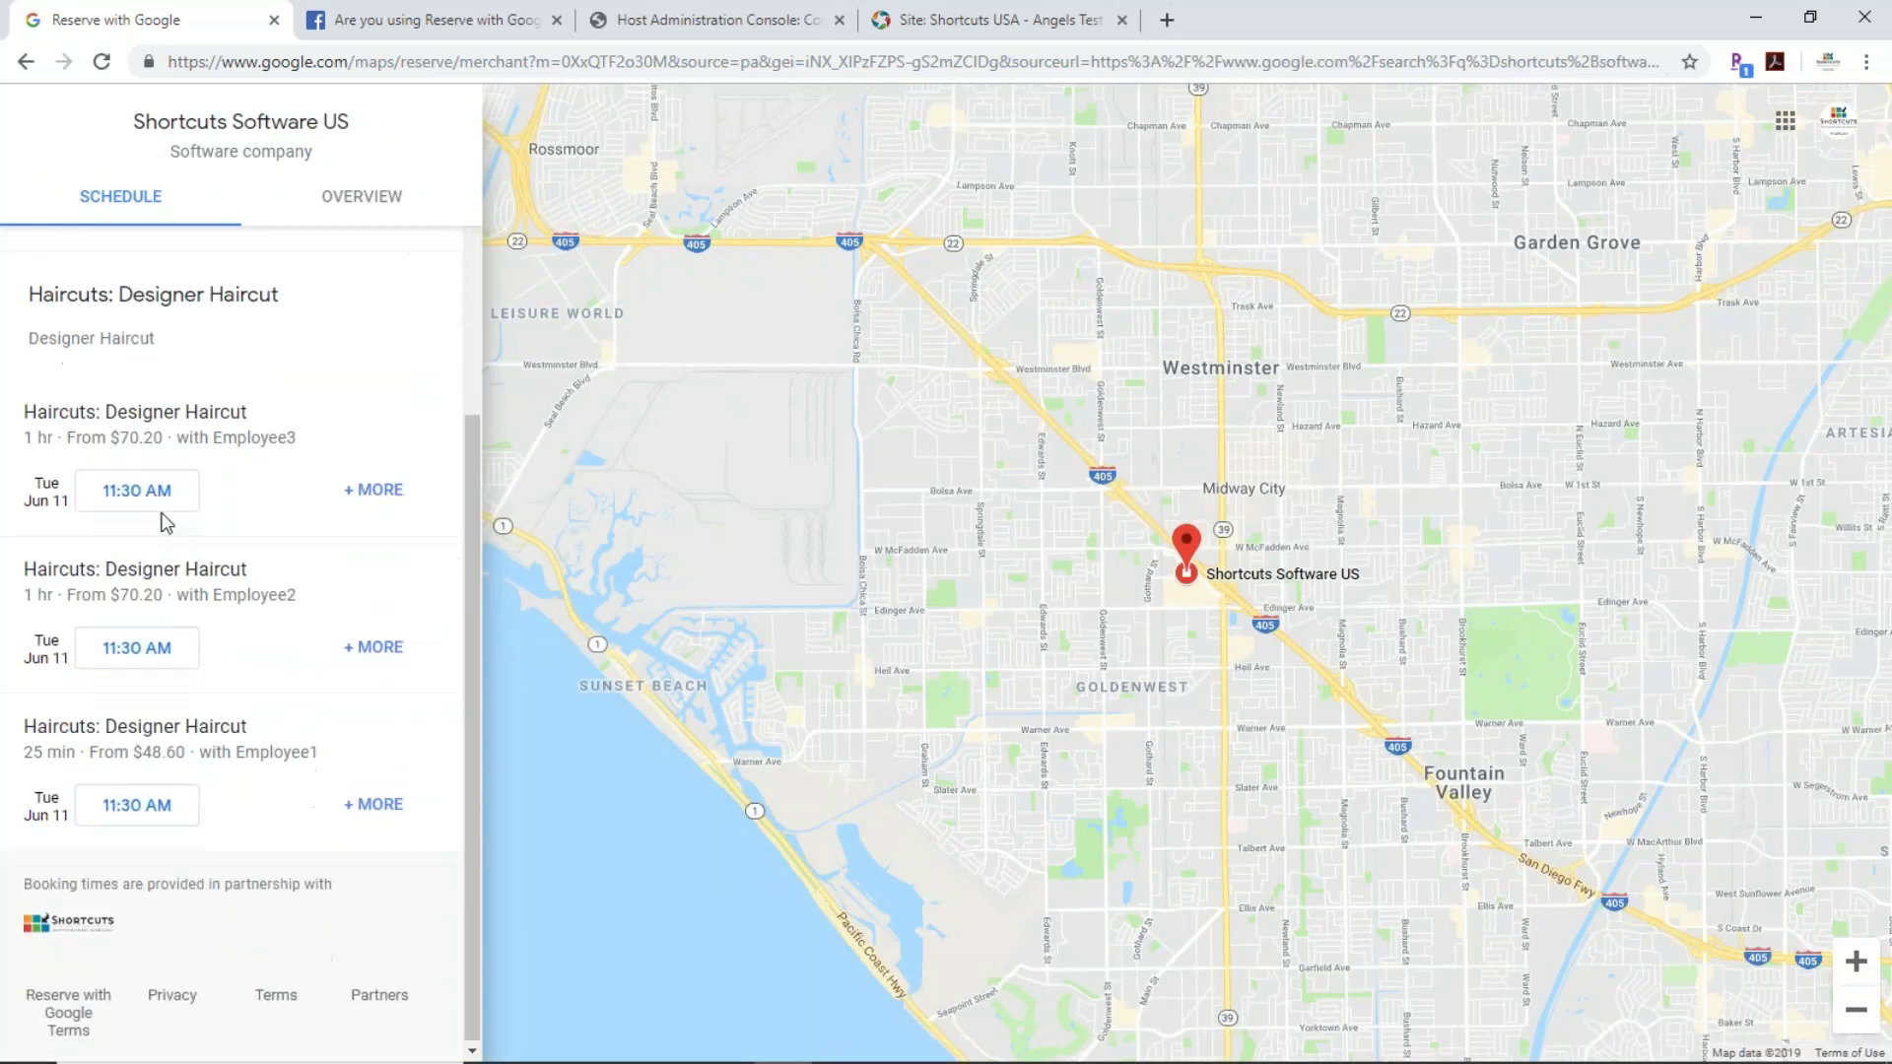
click(144, 497)
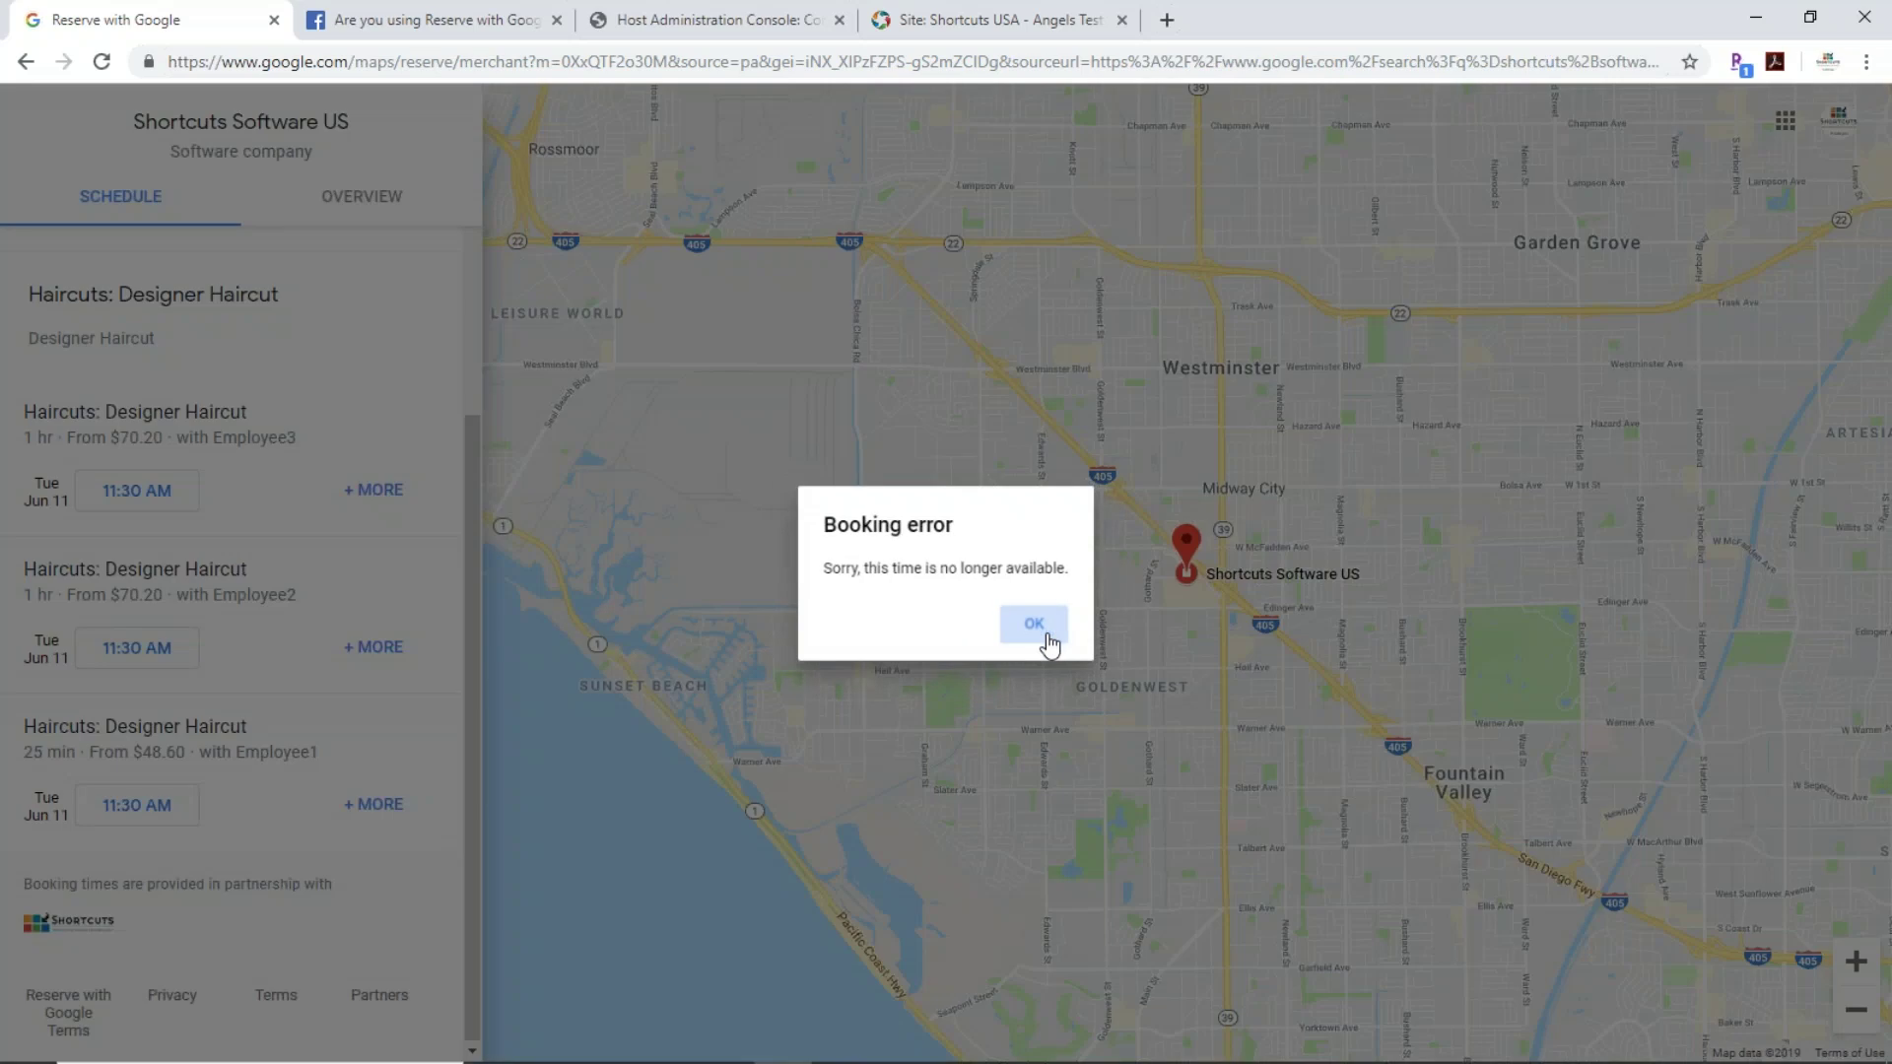
click(1033, 623)
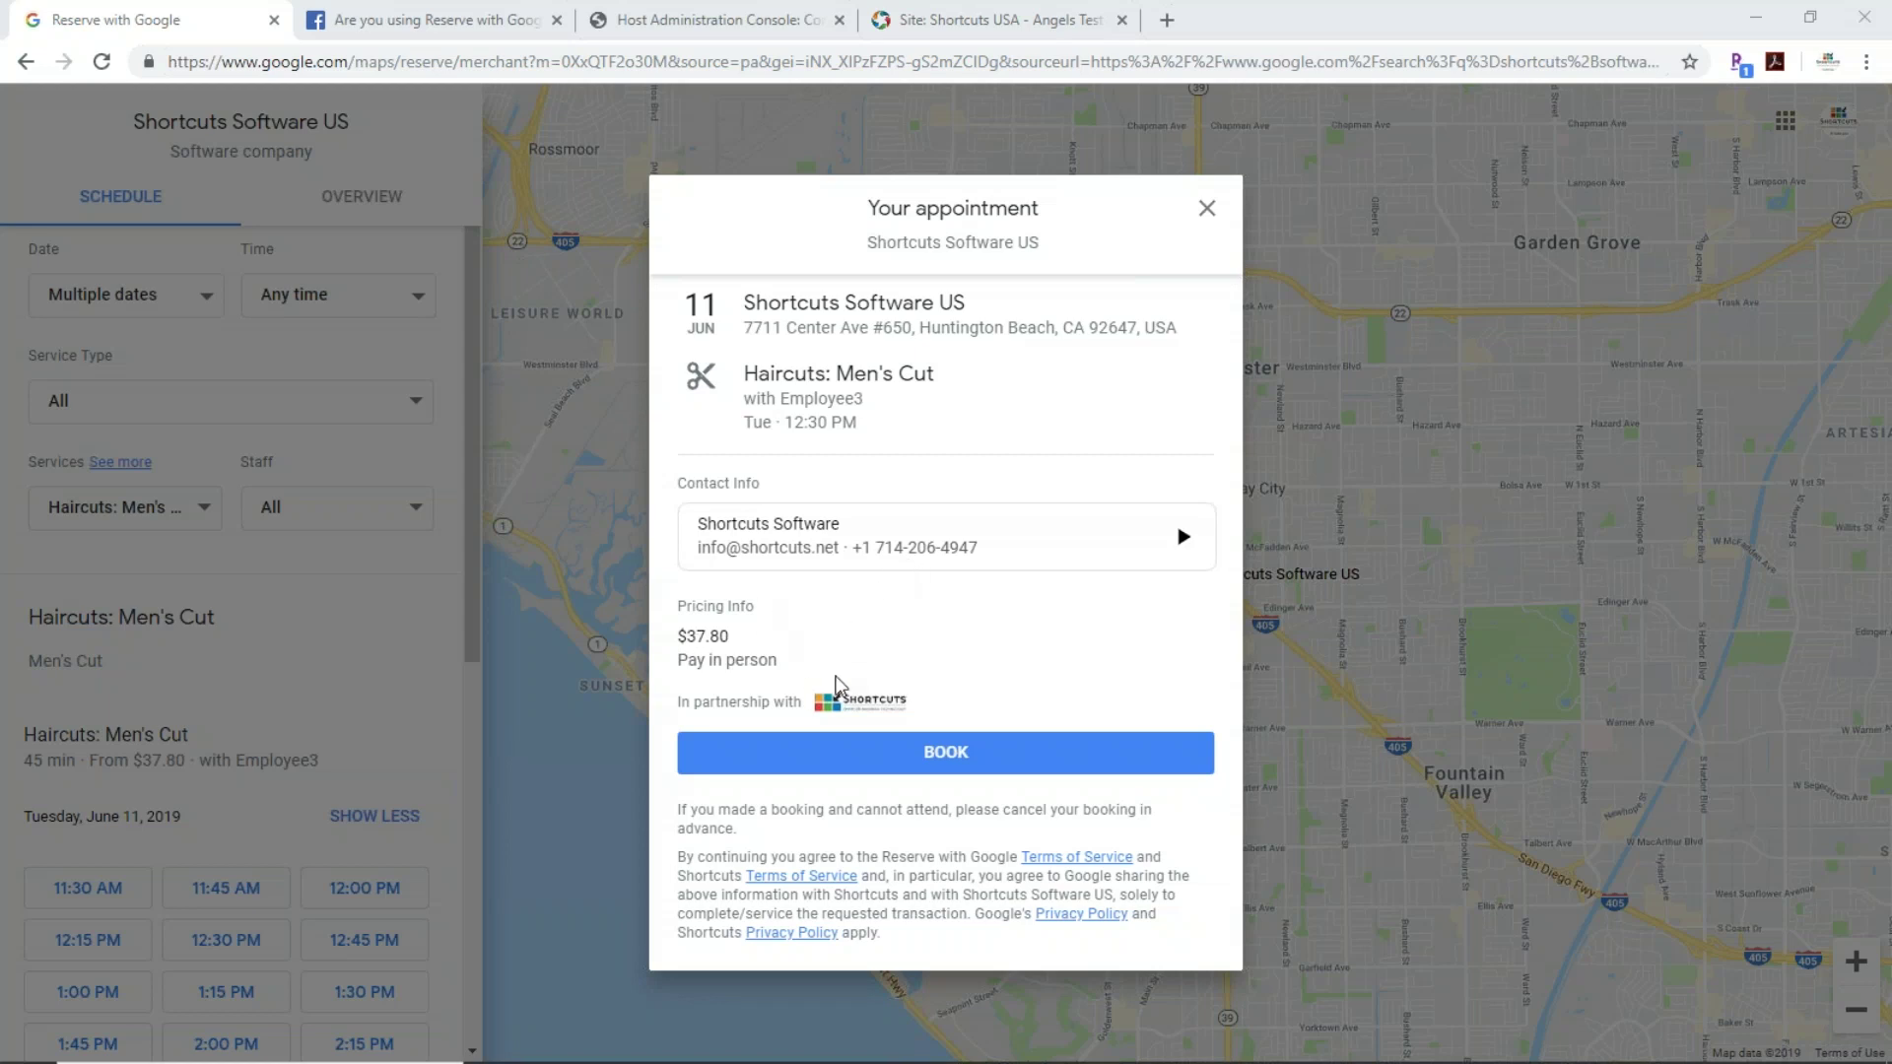
click(915, 757)
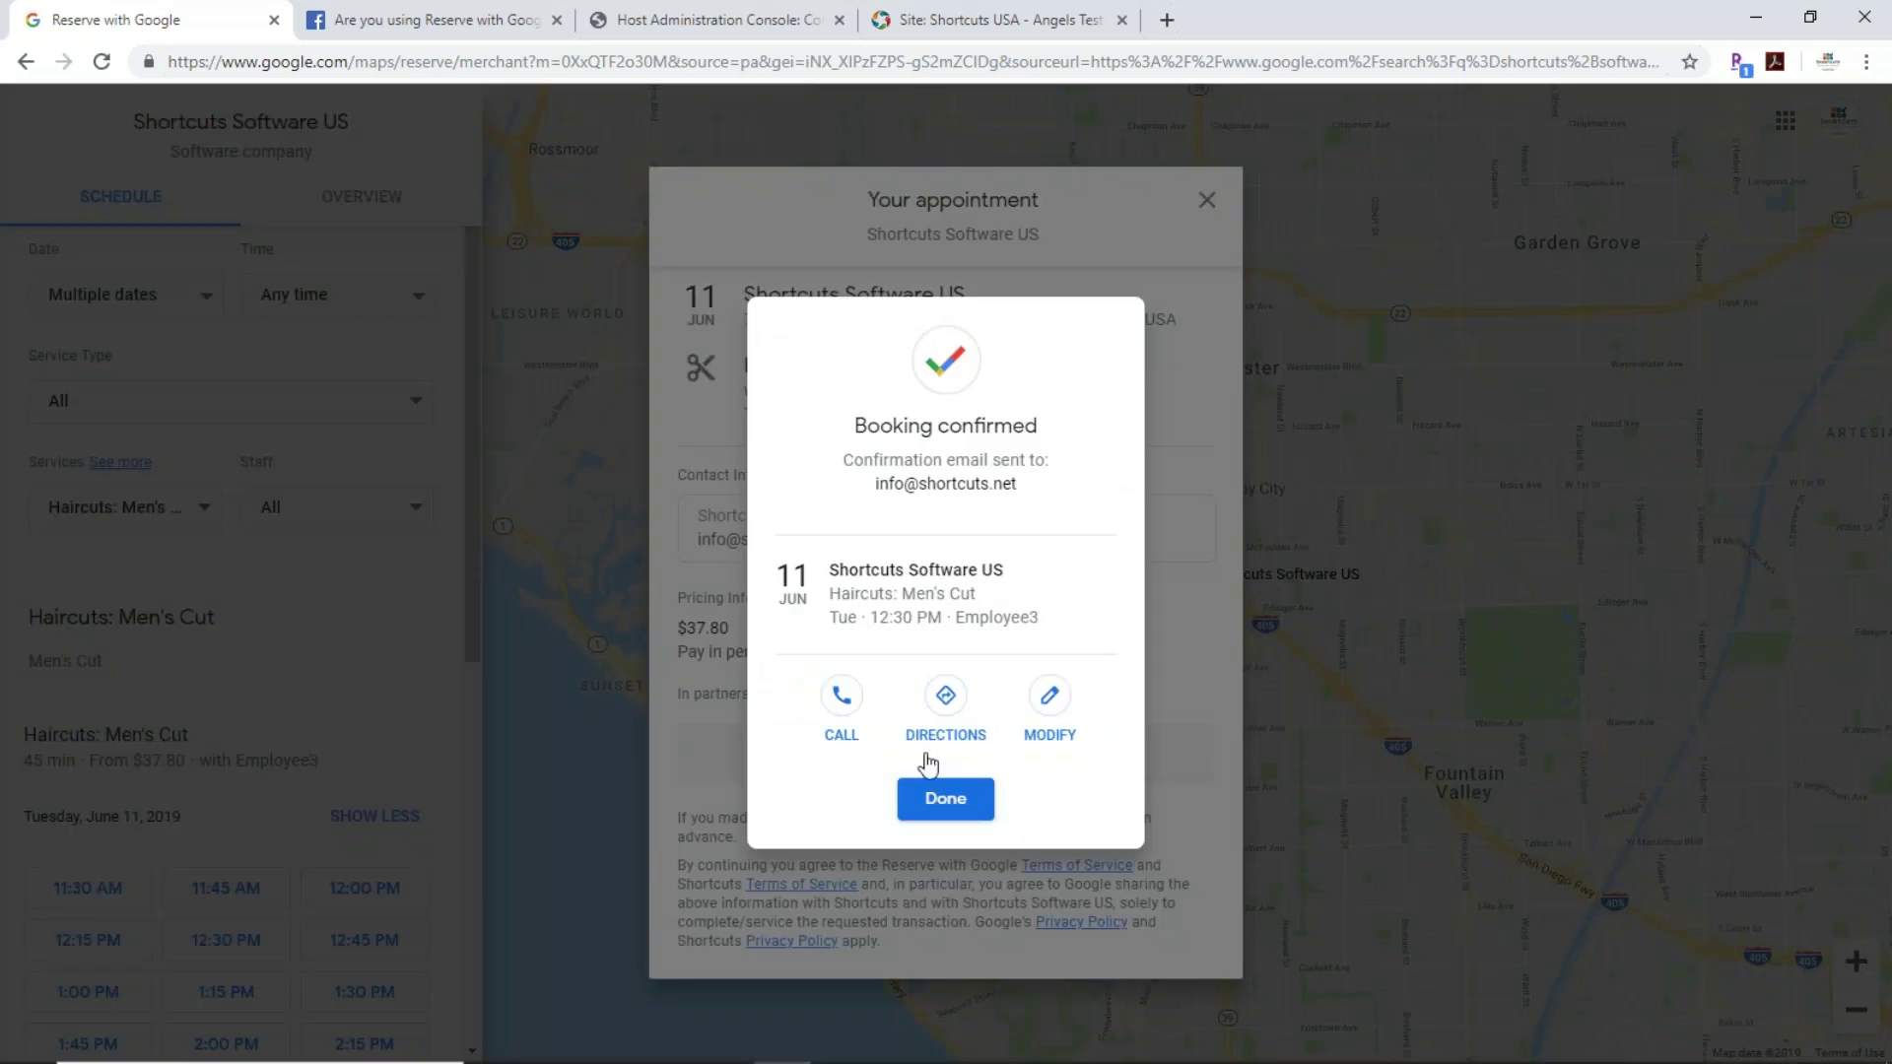
click(936, 788)
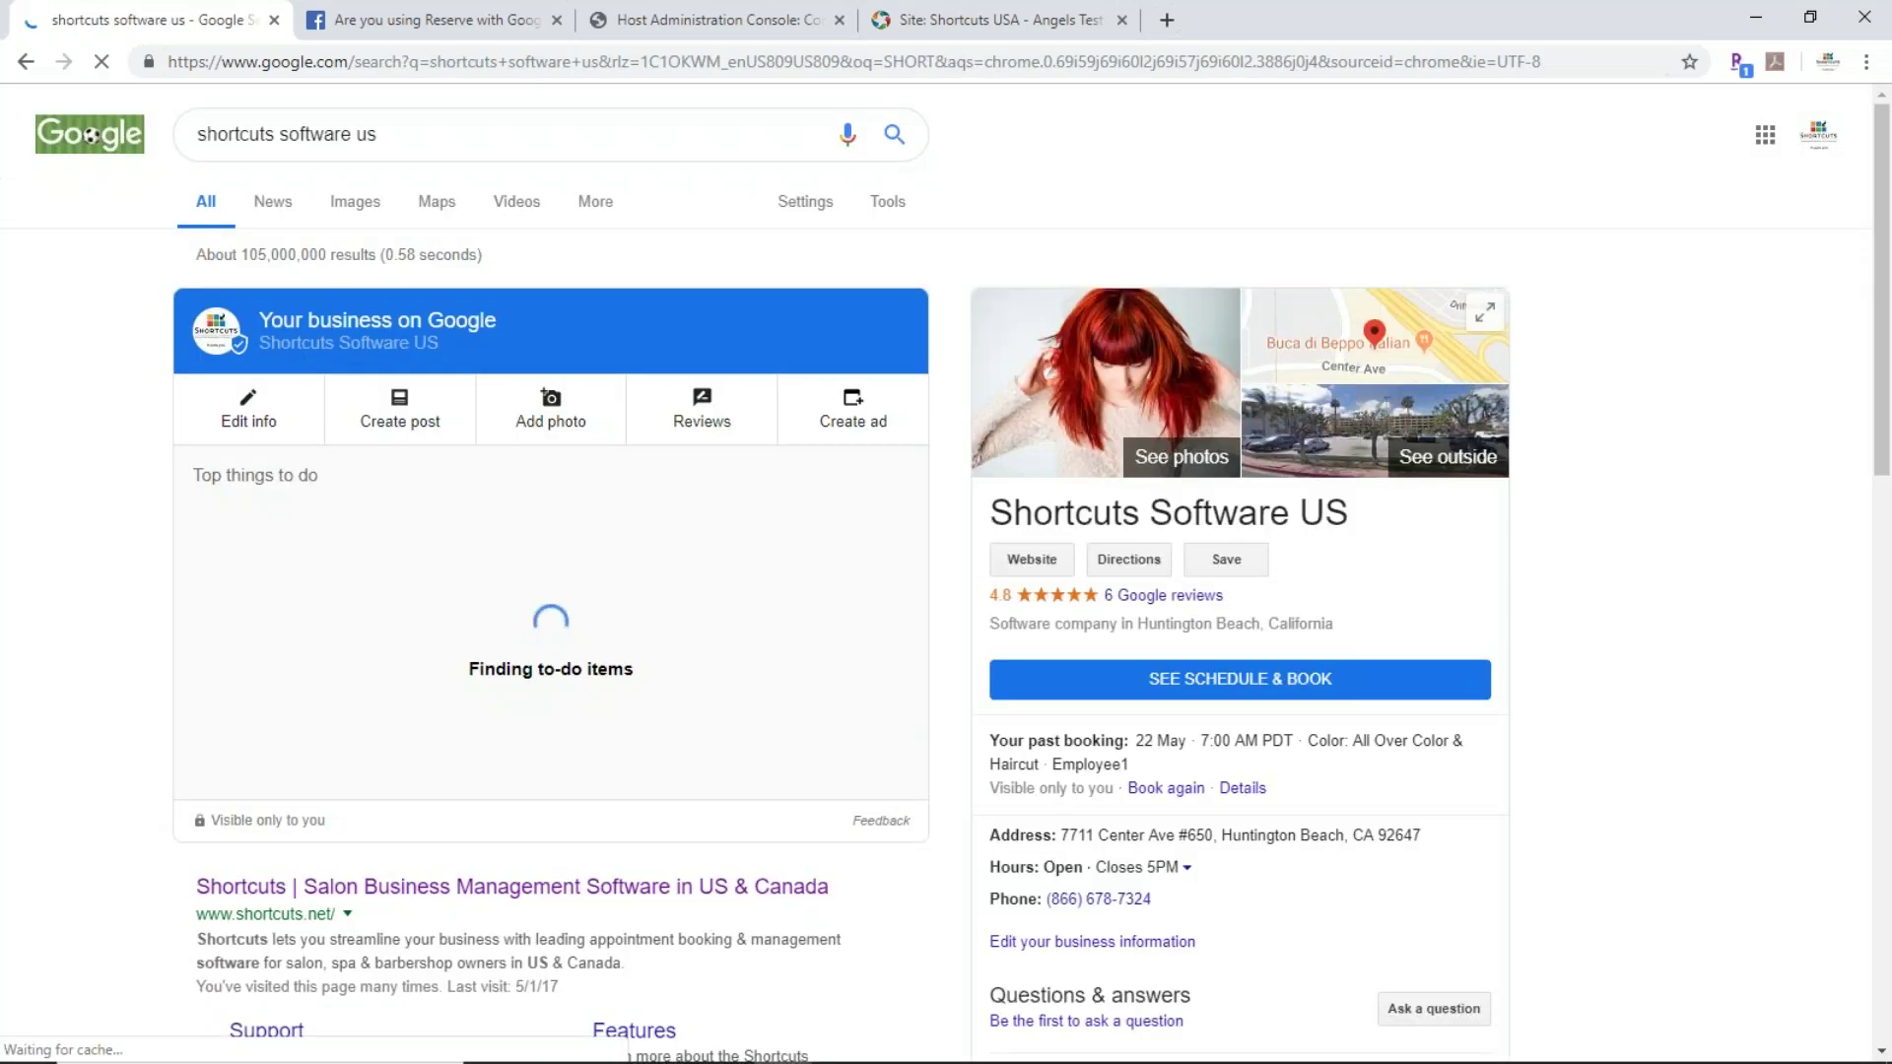
mouse_move(1158, 1047)
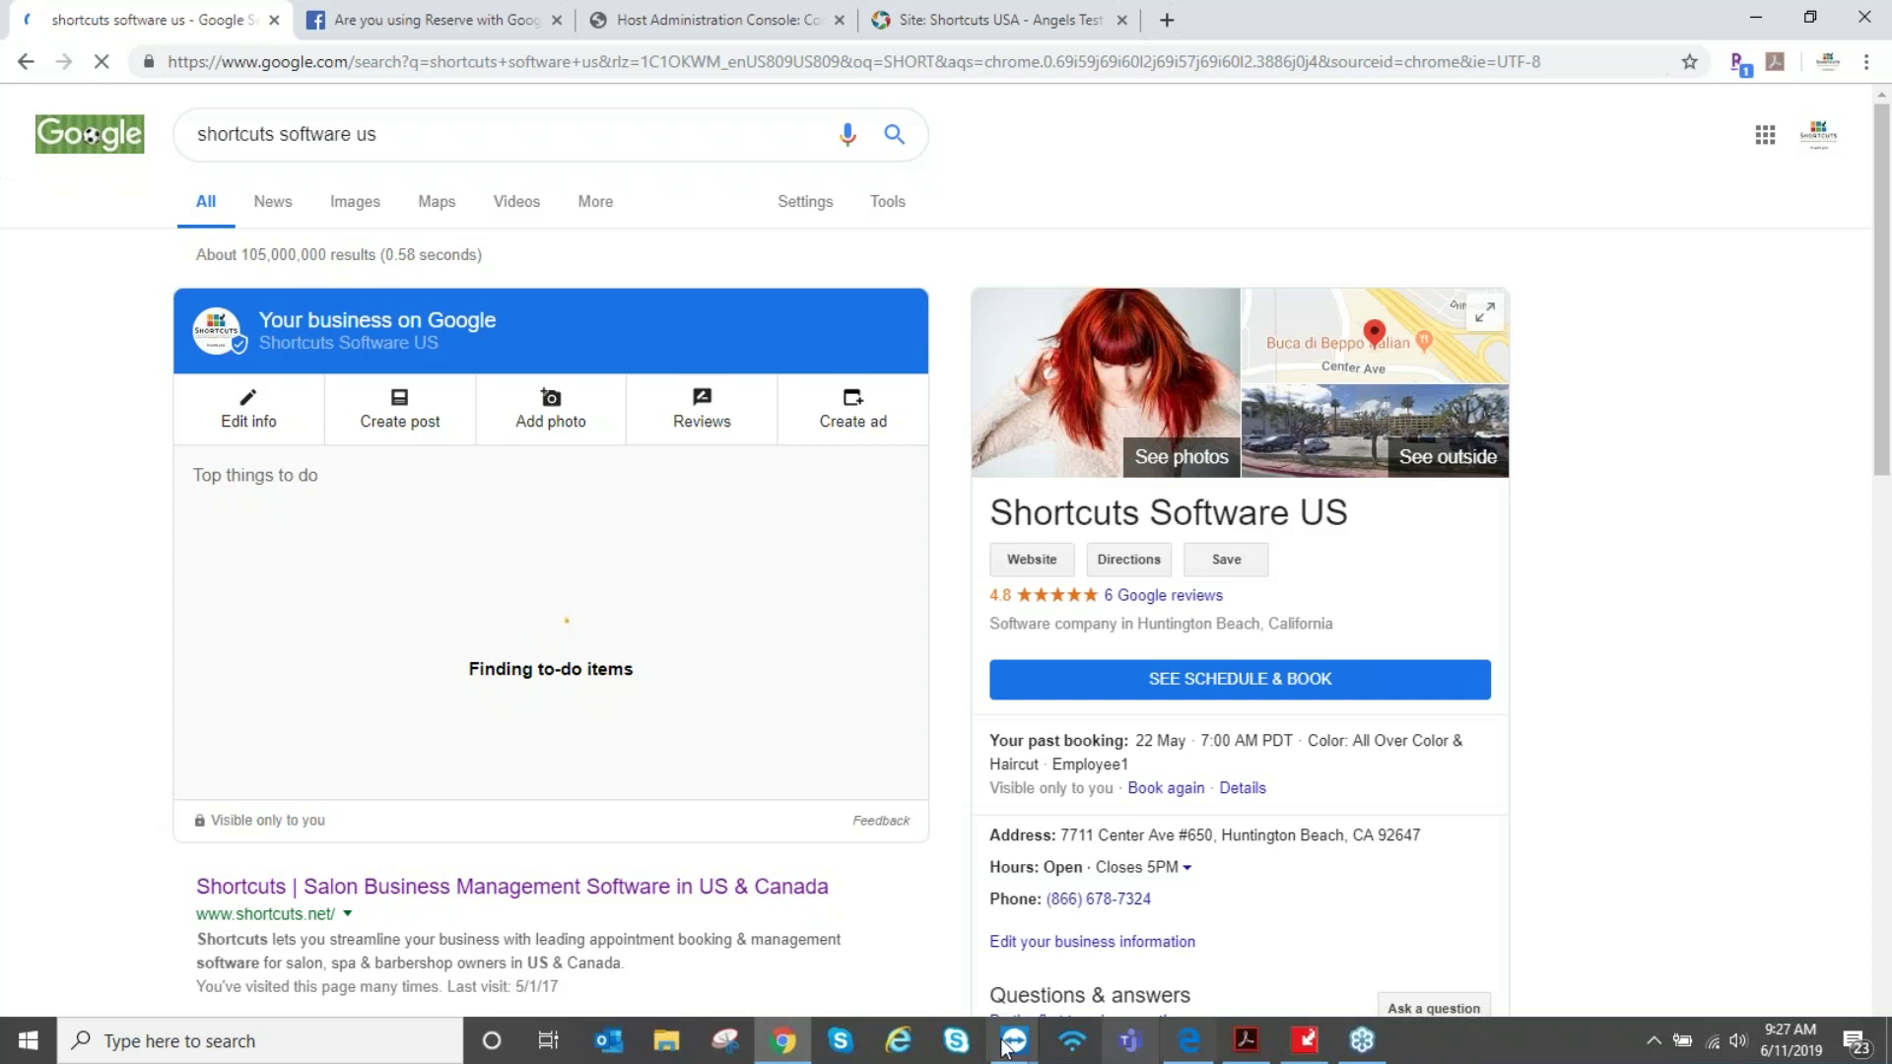
Step: Switch to the HBVMTESTPOS salon POS window and enter the user PIN twice, dismissing both Access Denied messages
mouse_move(1007, 1047)
click(1143, 937)
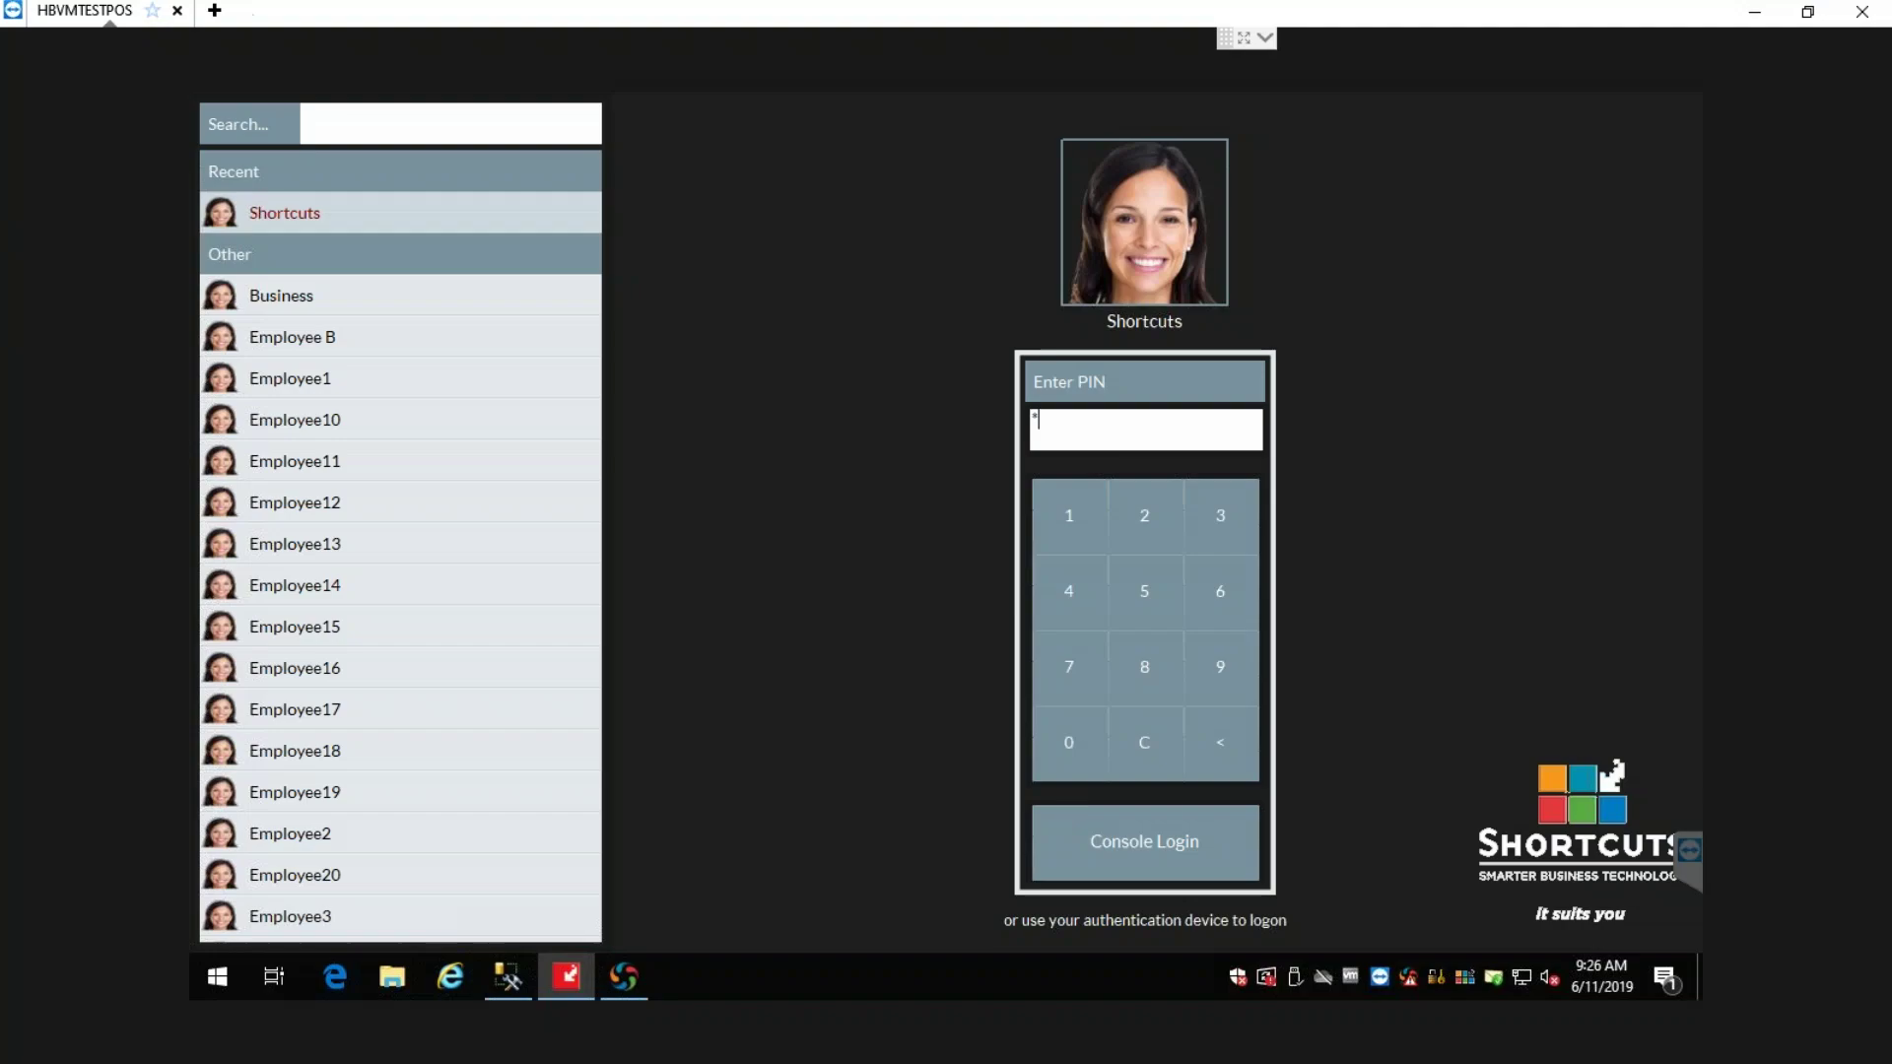
click(1240, 532)
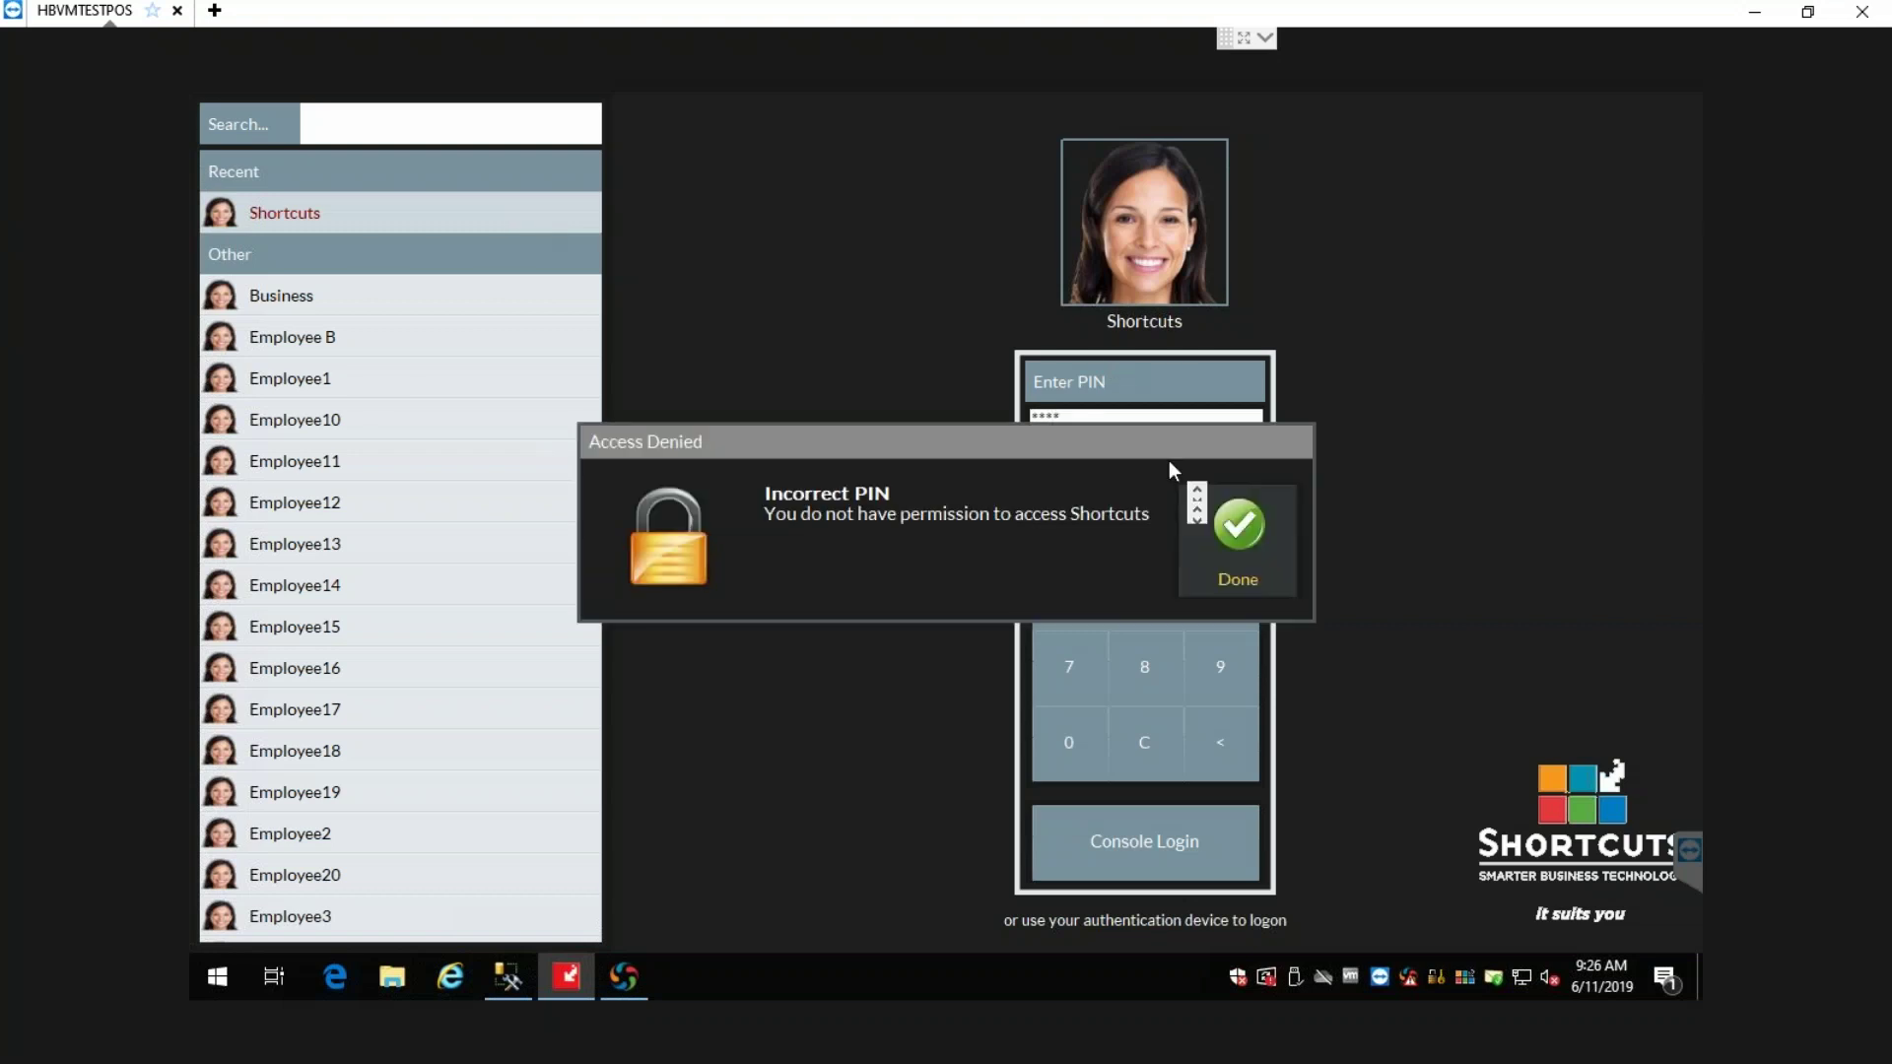
click(1255, 532)
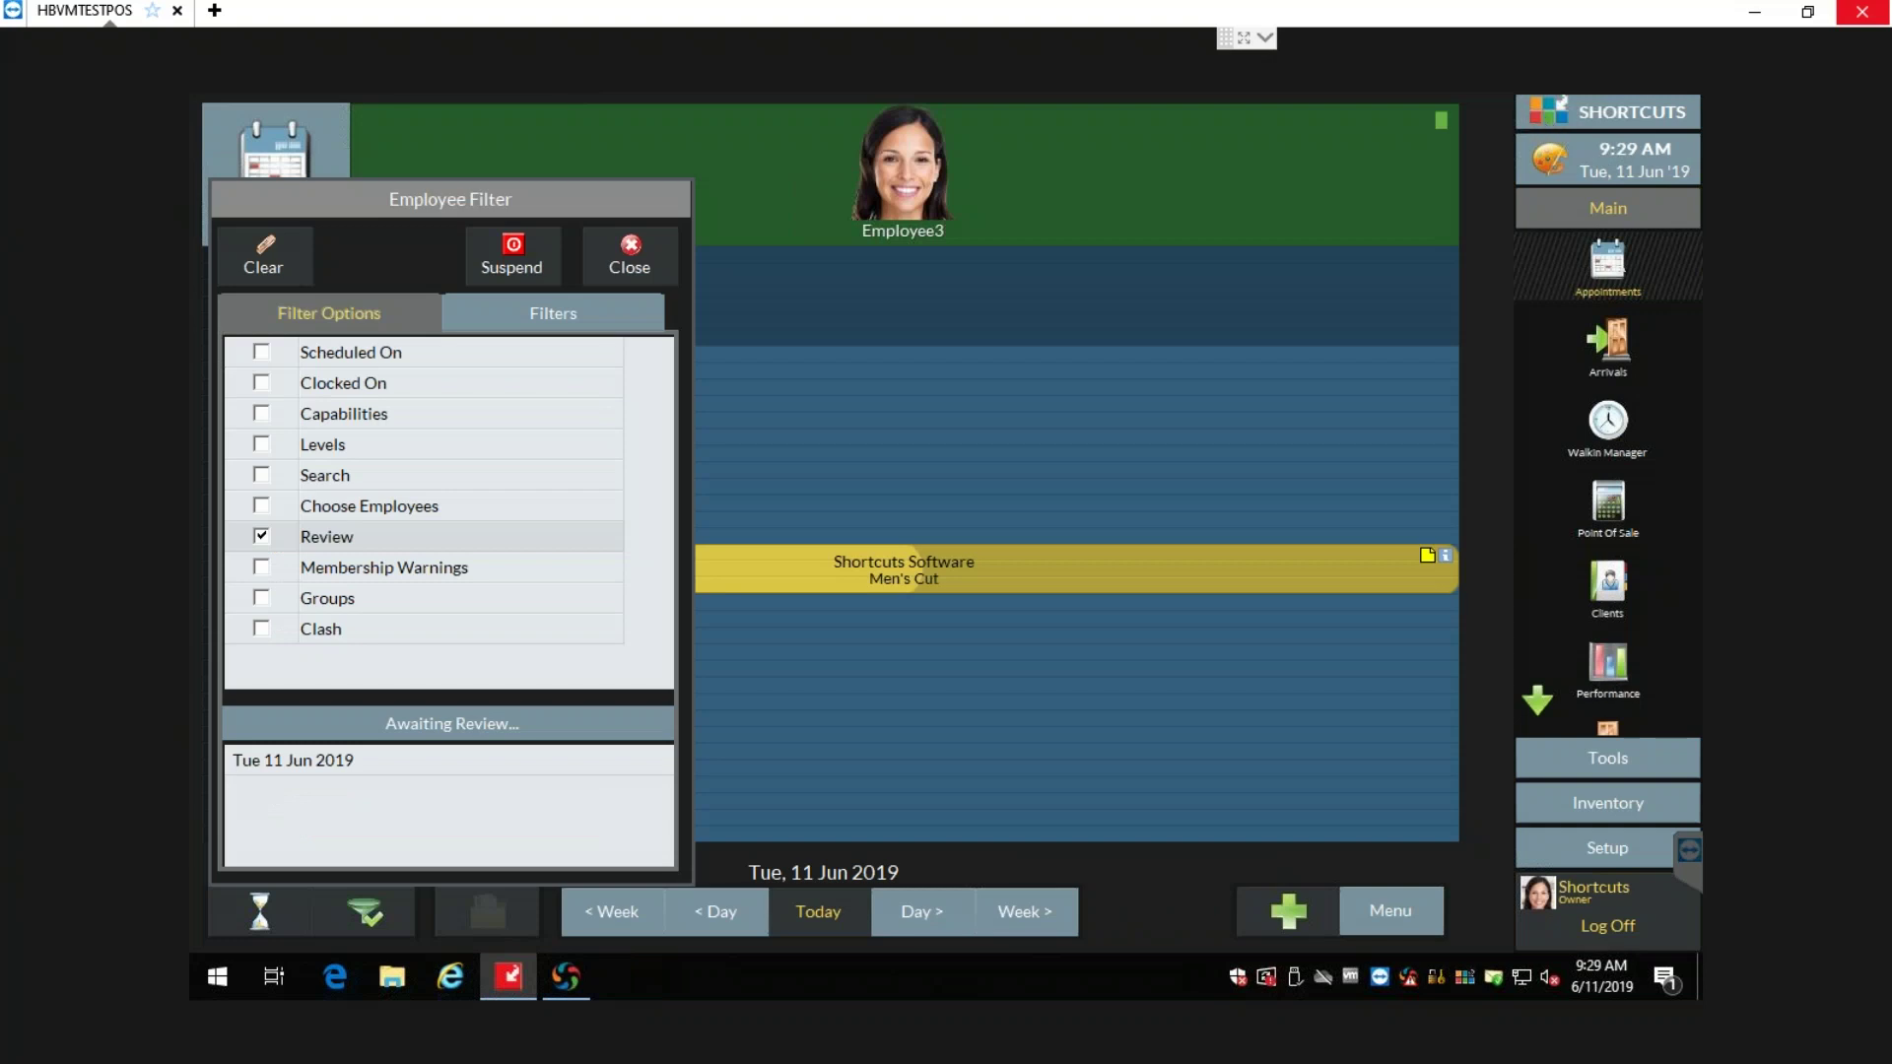
Step: Close the Employee Filter panel and open Setup > Services to list the business service categories
click(1488, 419)
scroll(1501, 603, down, 1)
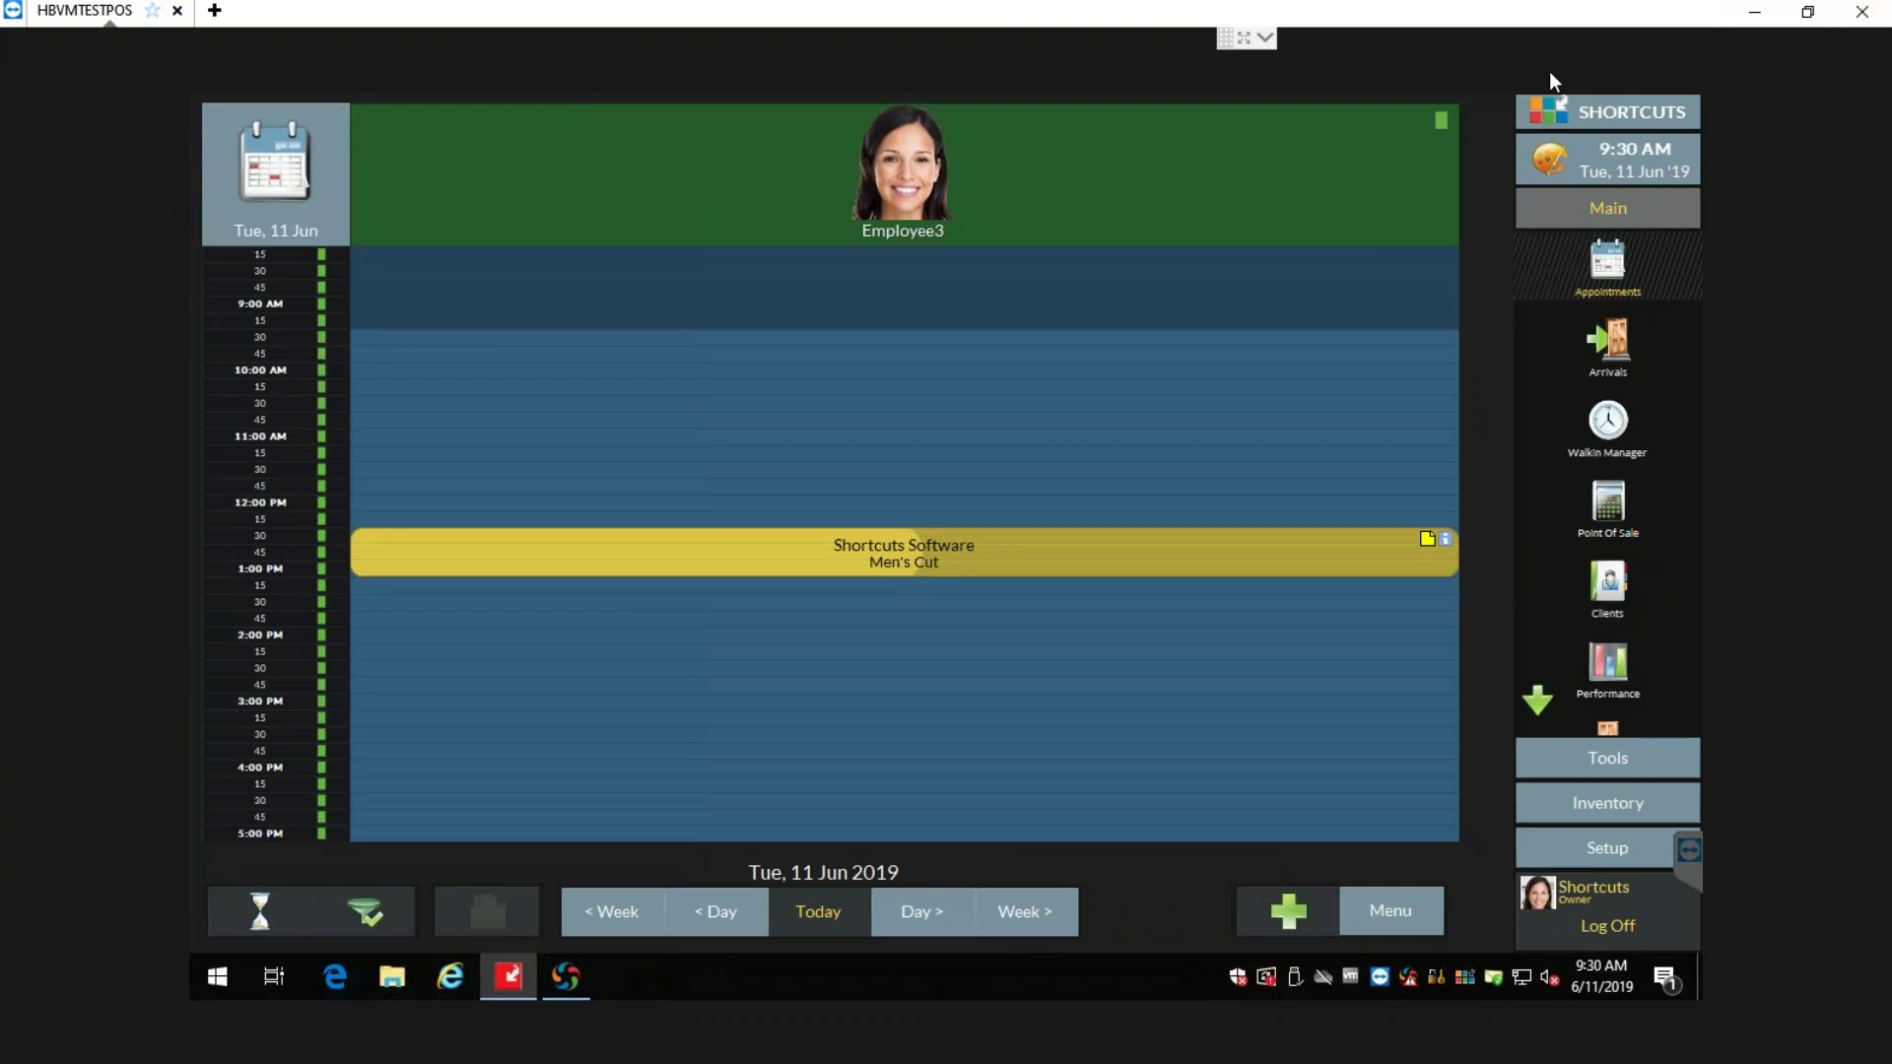
click(1569, 845)
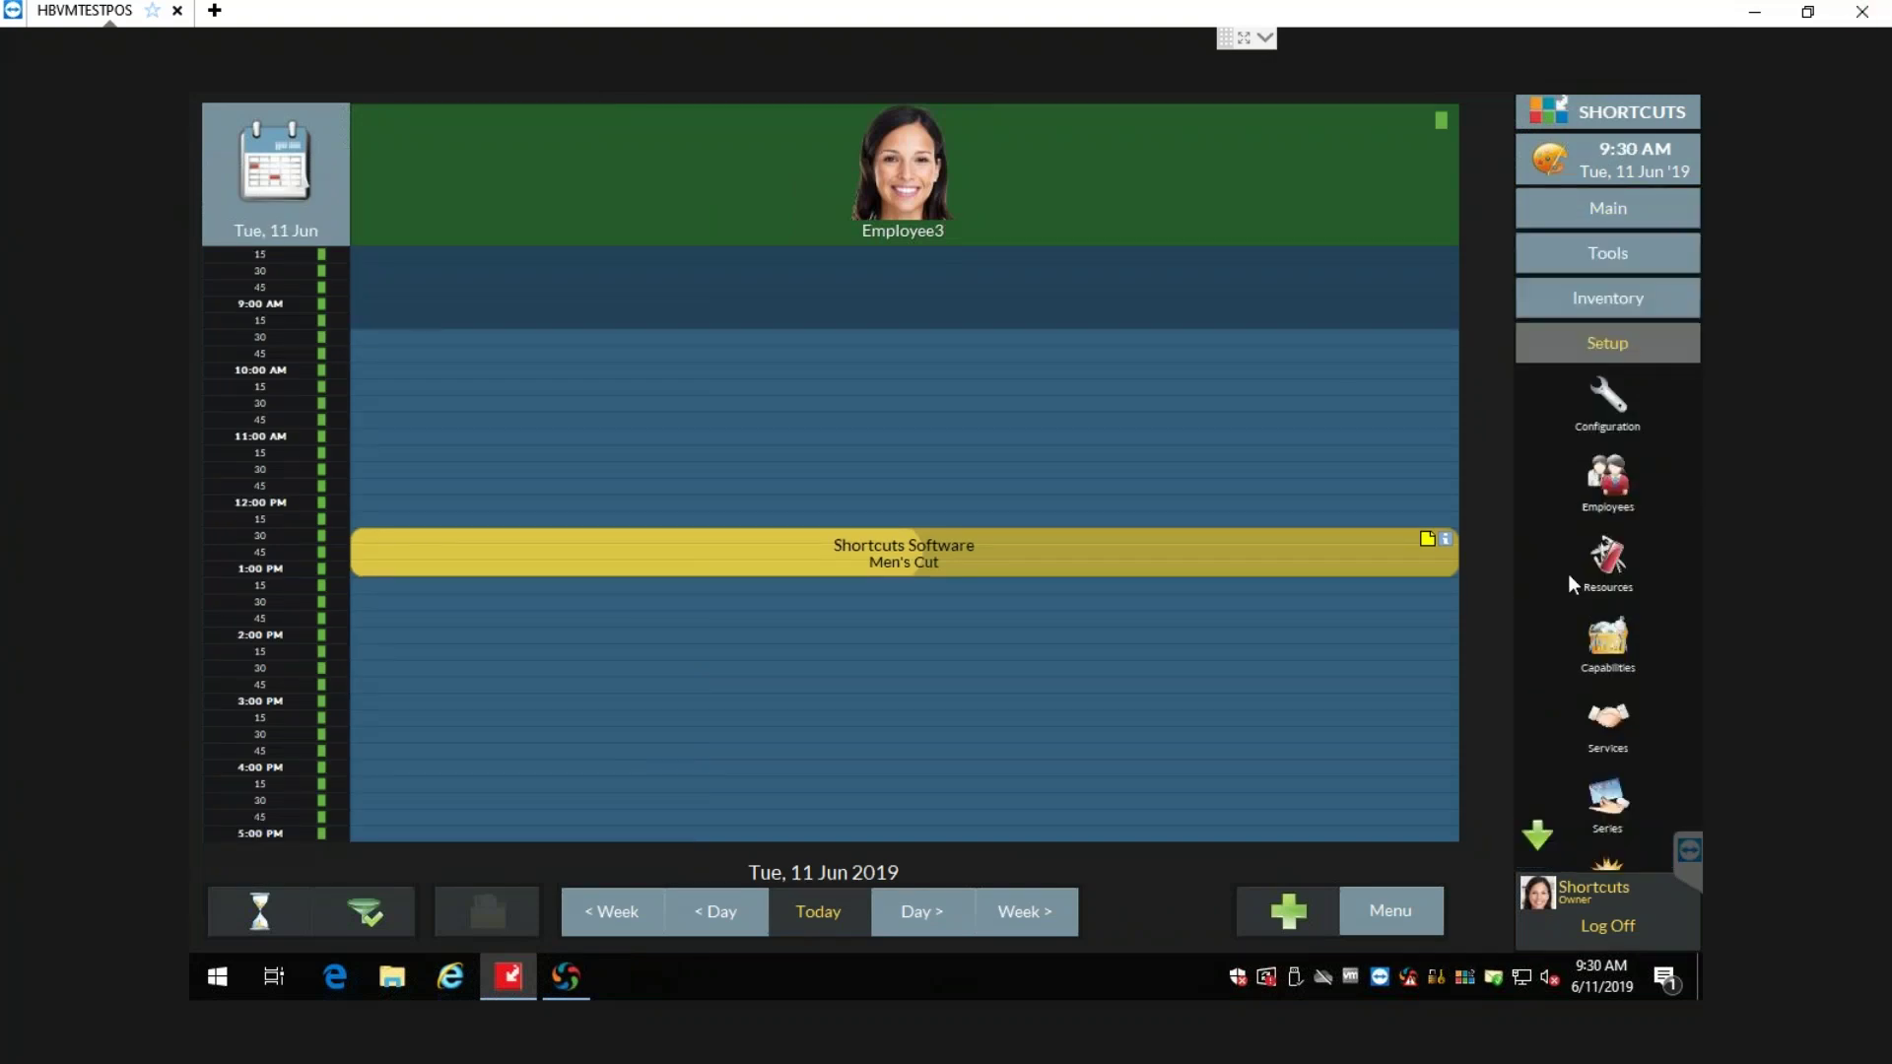
click(1610, 727)
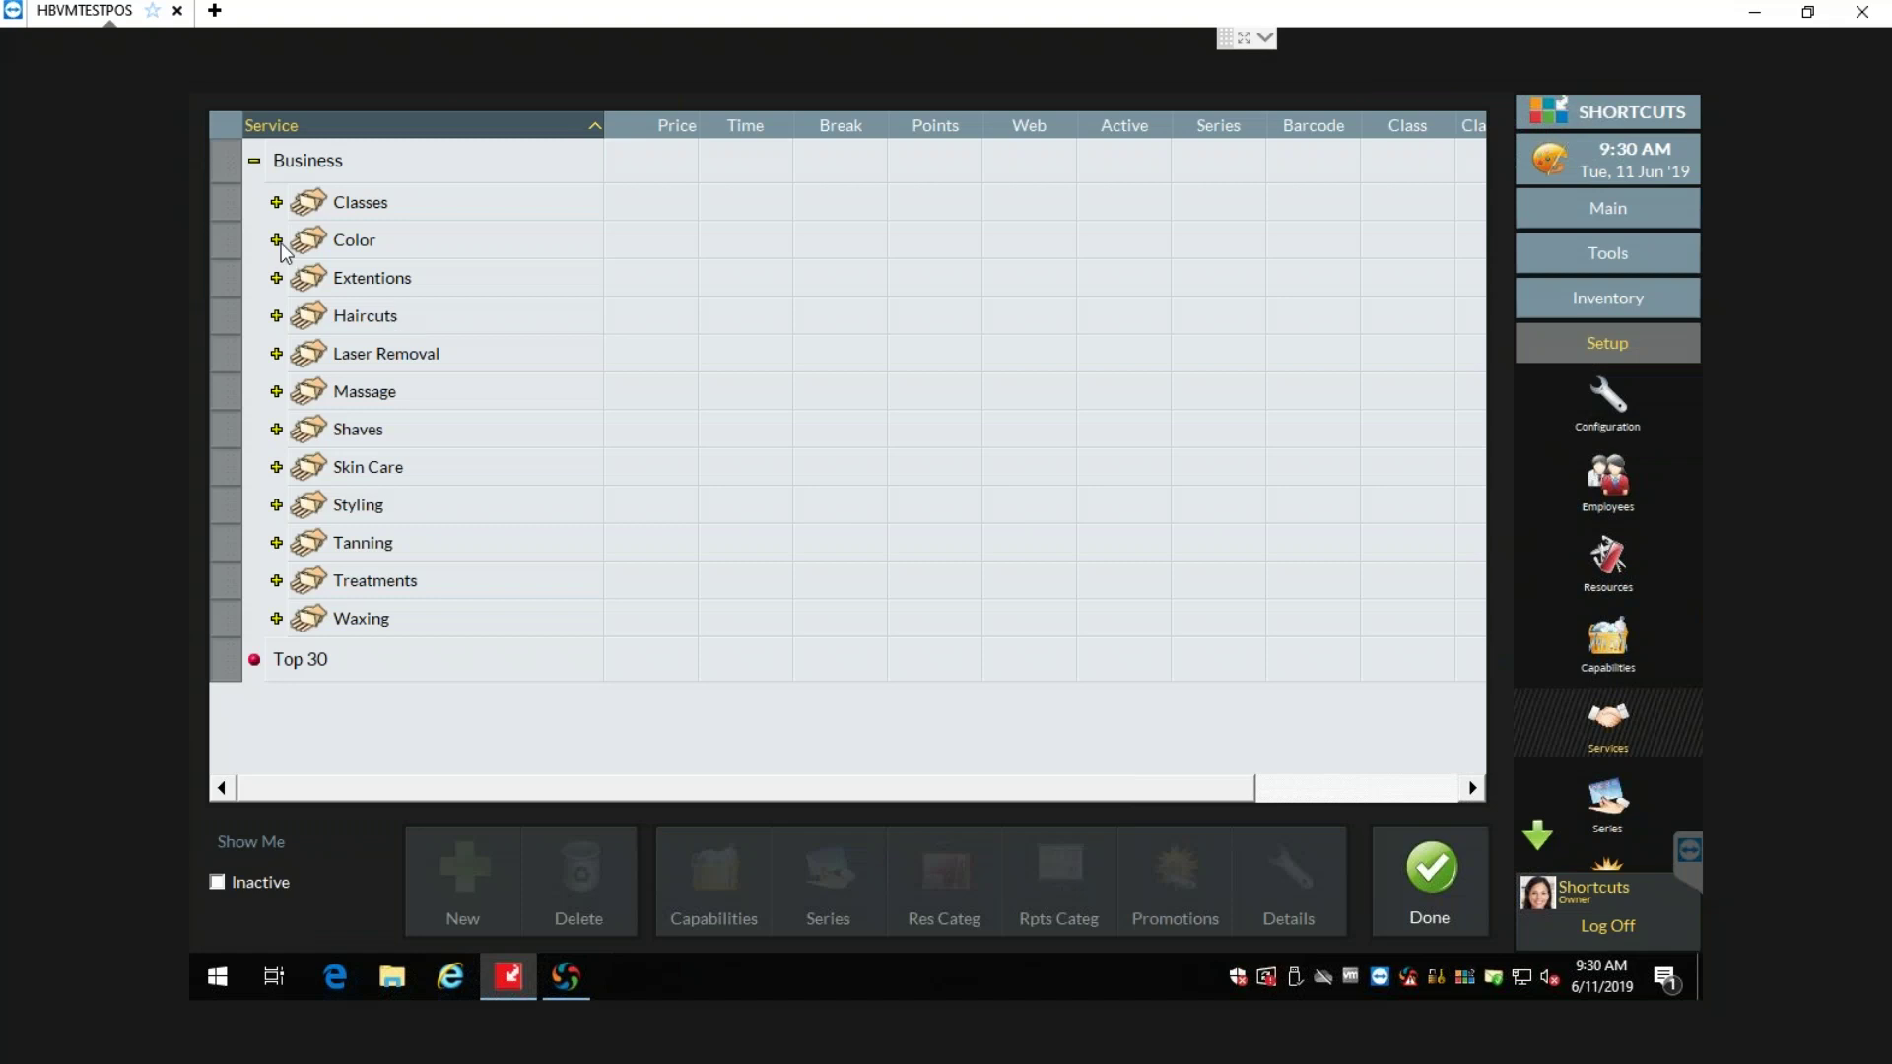
Step: Expand Color and select the All Over Color & Haircut service to check its web settings
click(367, 248)
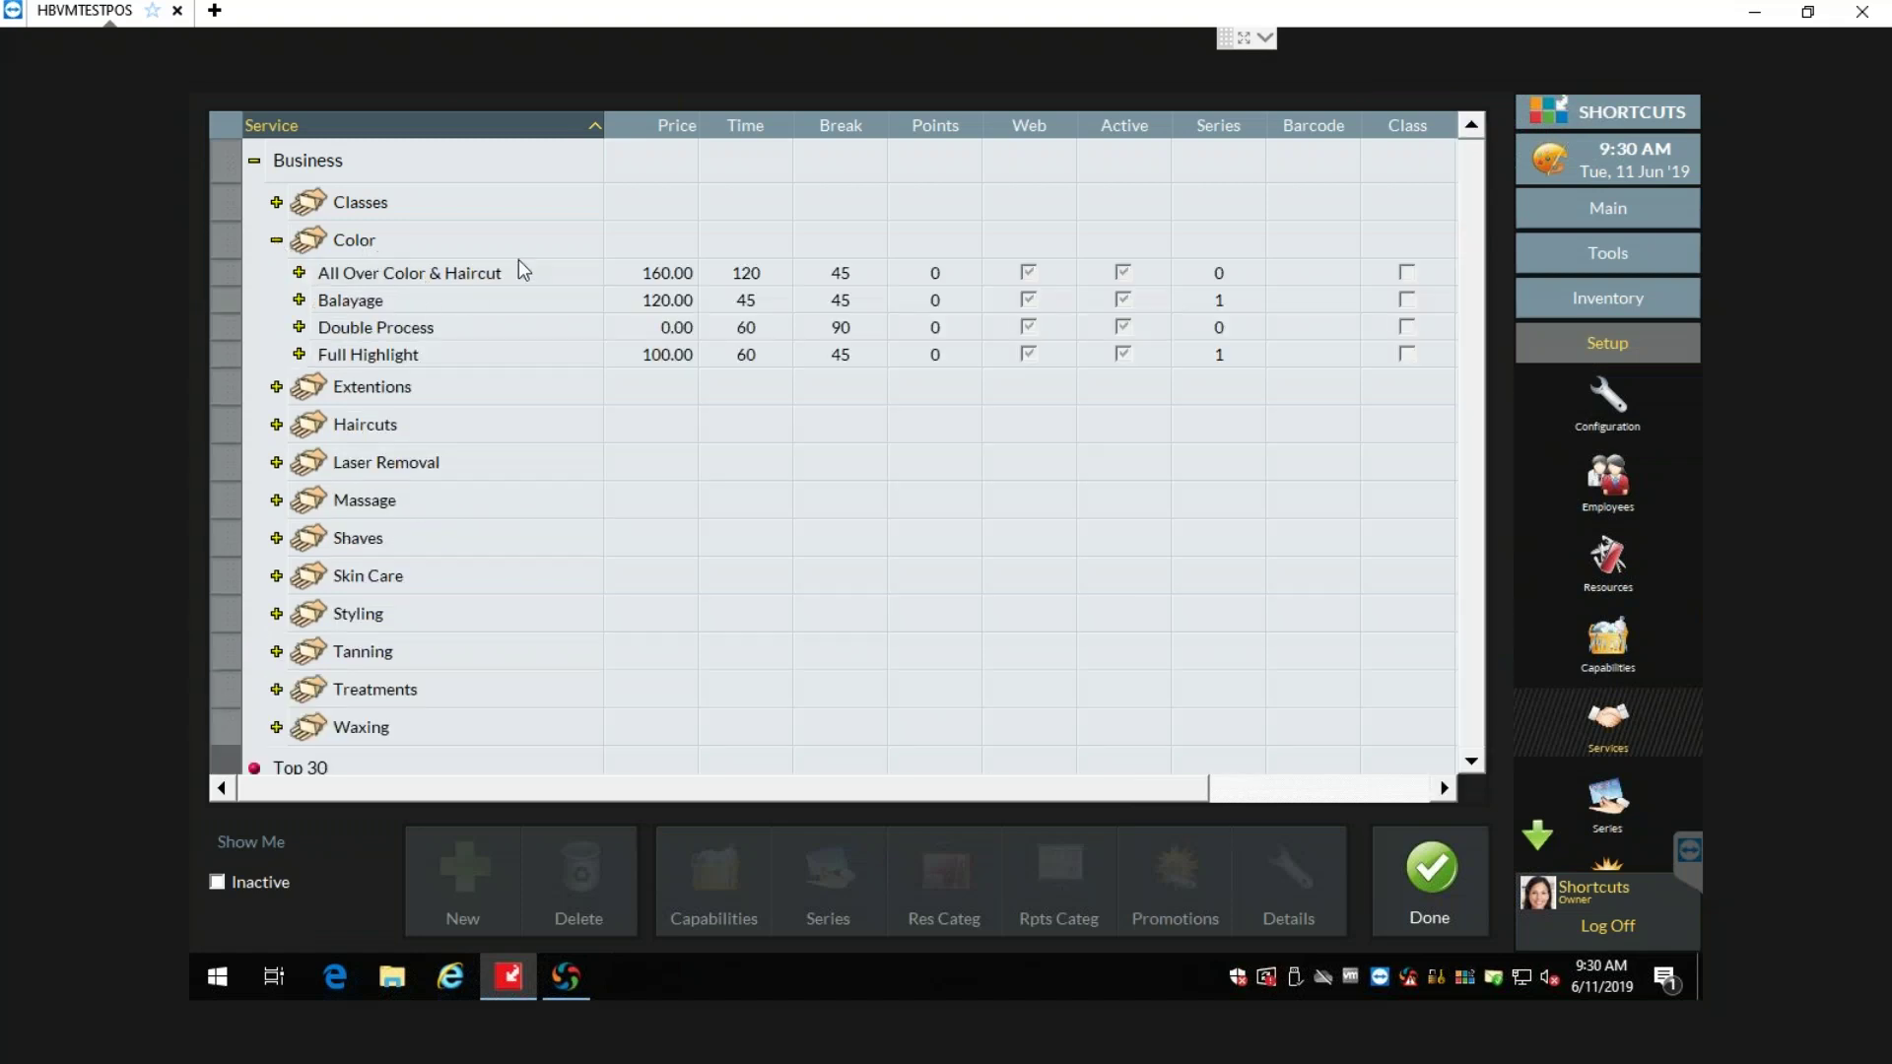
click(389, 247)
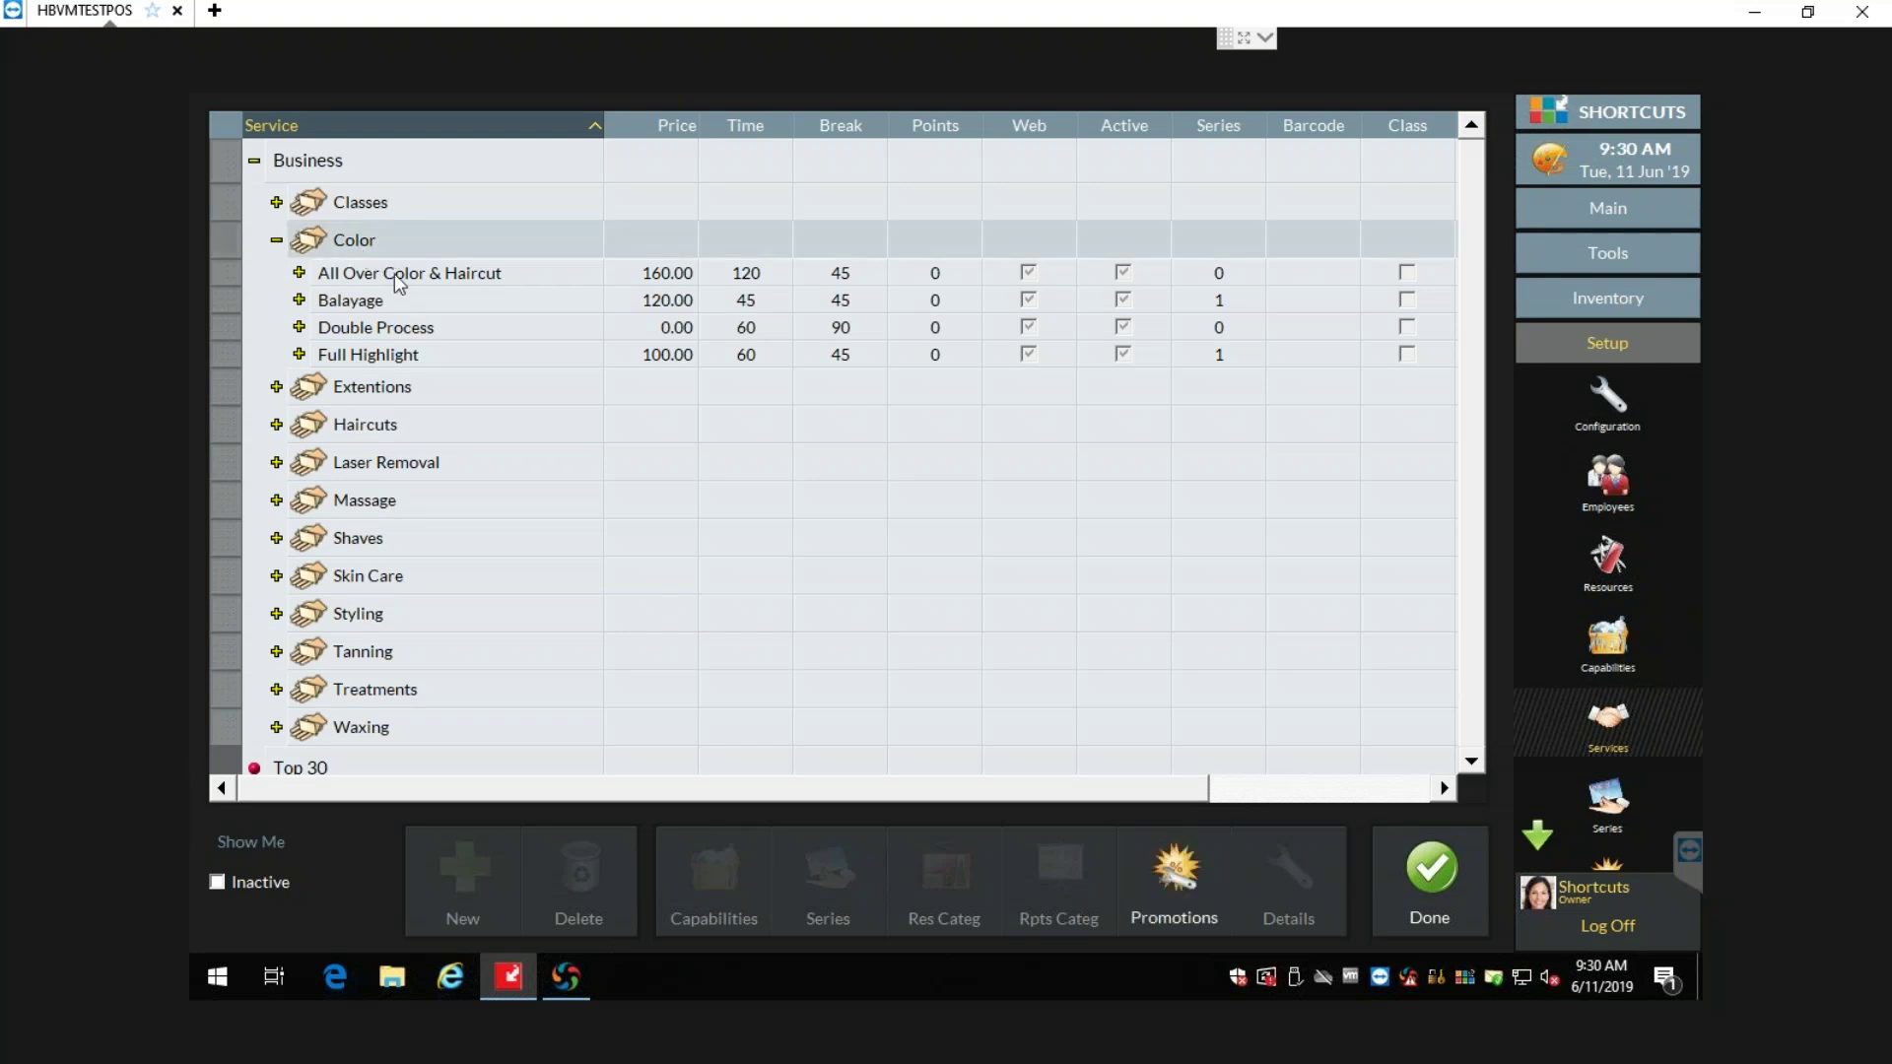
click(507, 272)
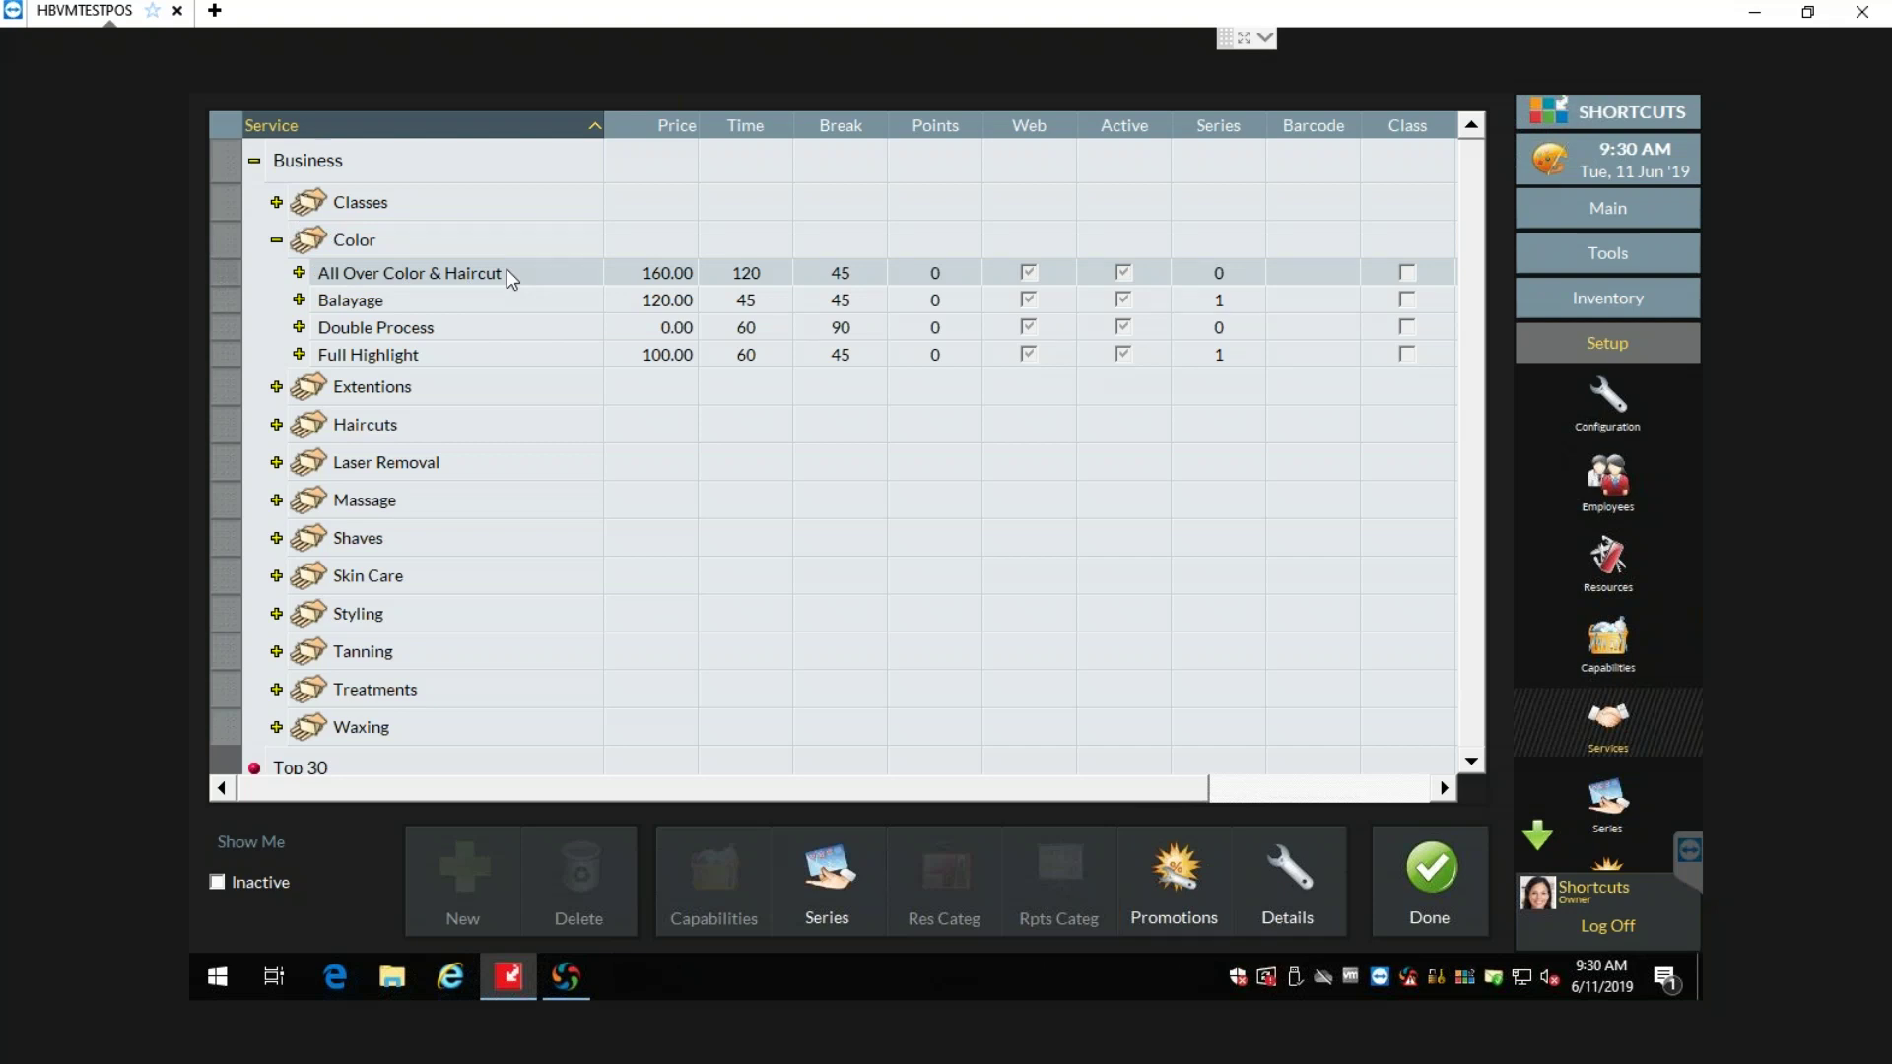
Step: Expand and collapse Waxing, then close Services setup back to the appointment book
click(277, 727)
scroll(483, 734, down, 1)
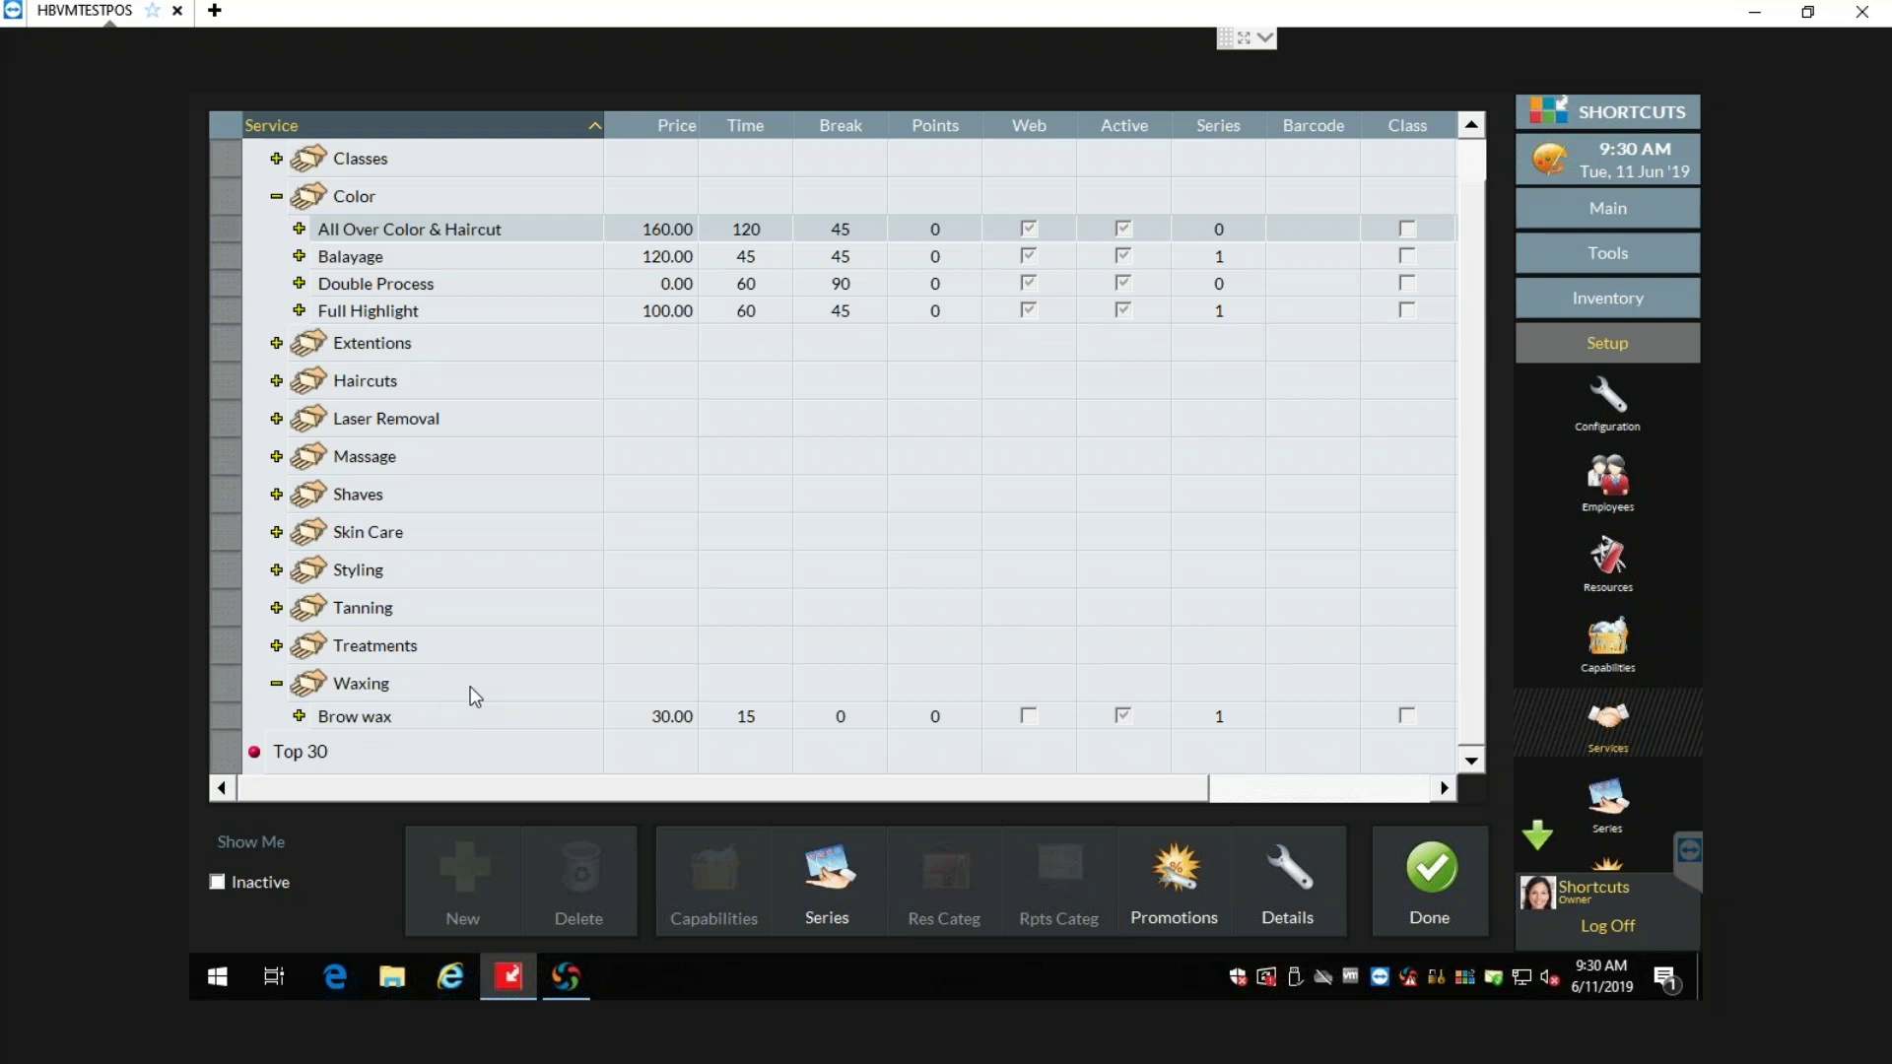
click(277, 687)
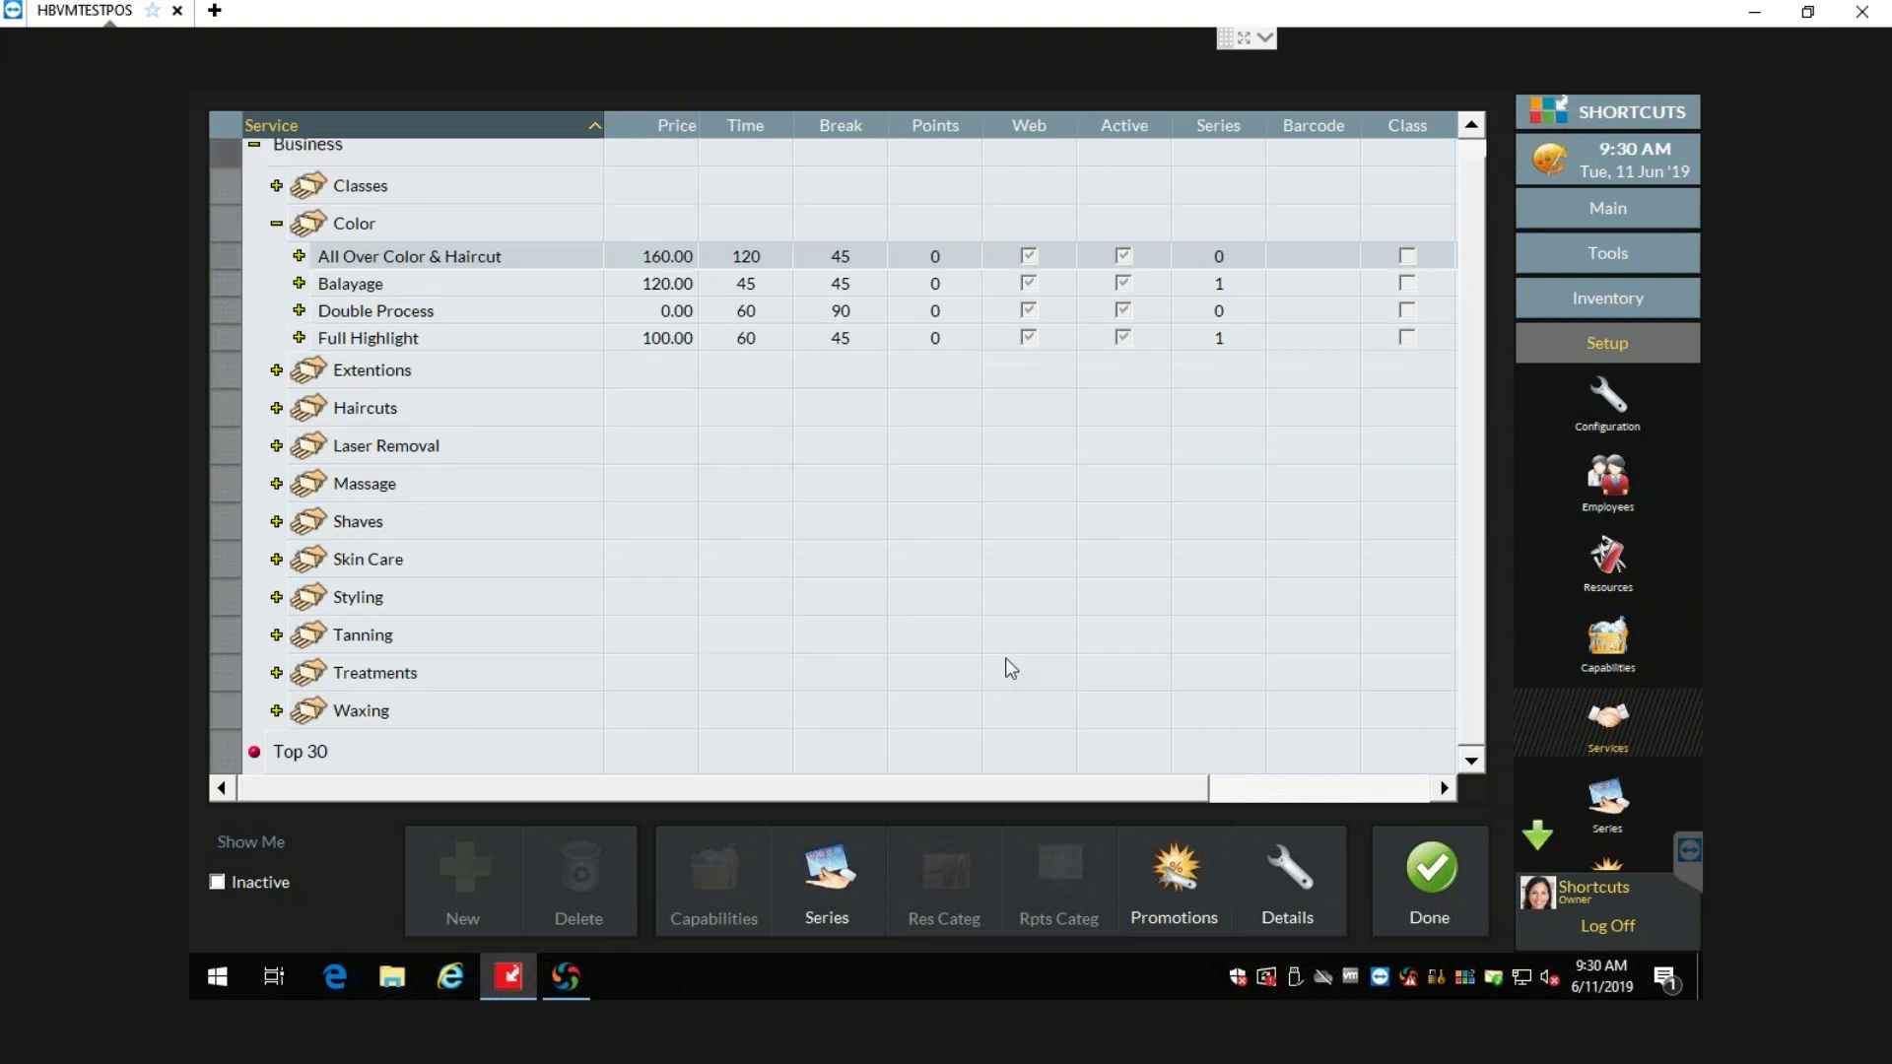
click(1431, 869)
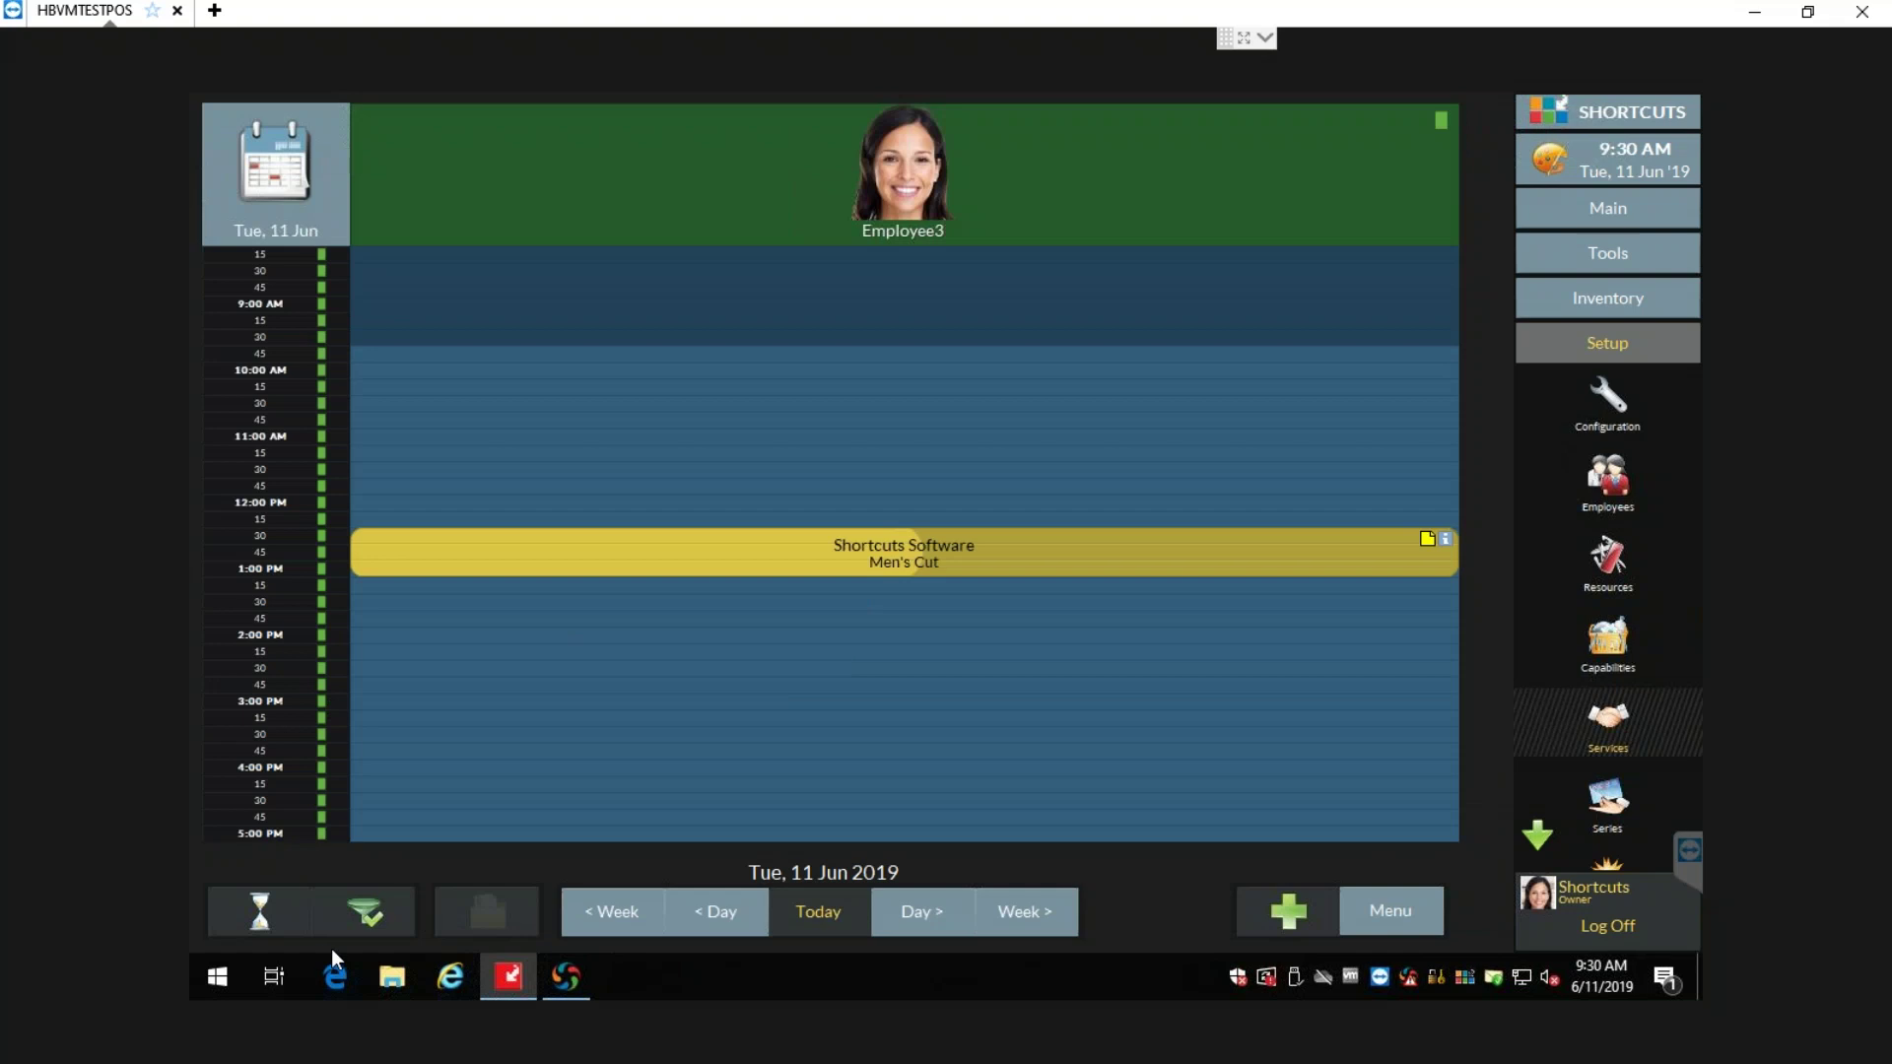
Step: Filter the appointment book to Review and show the 12:30–1:15 PM Men's Cut as Needs Review, $35.00
click(386, 919)
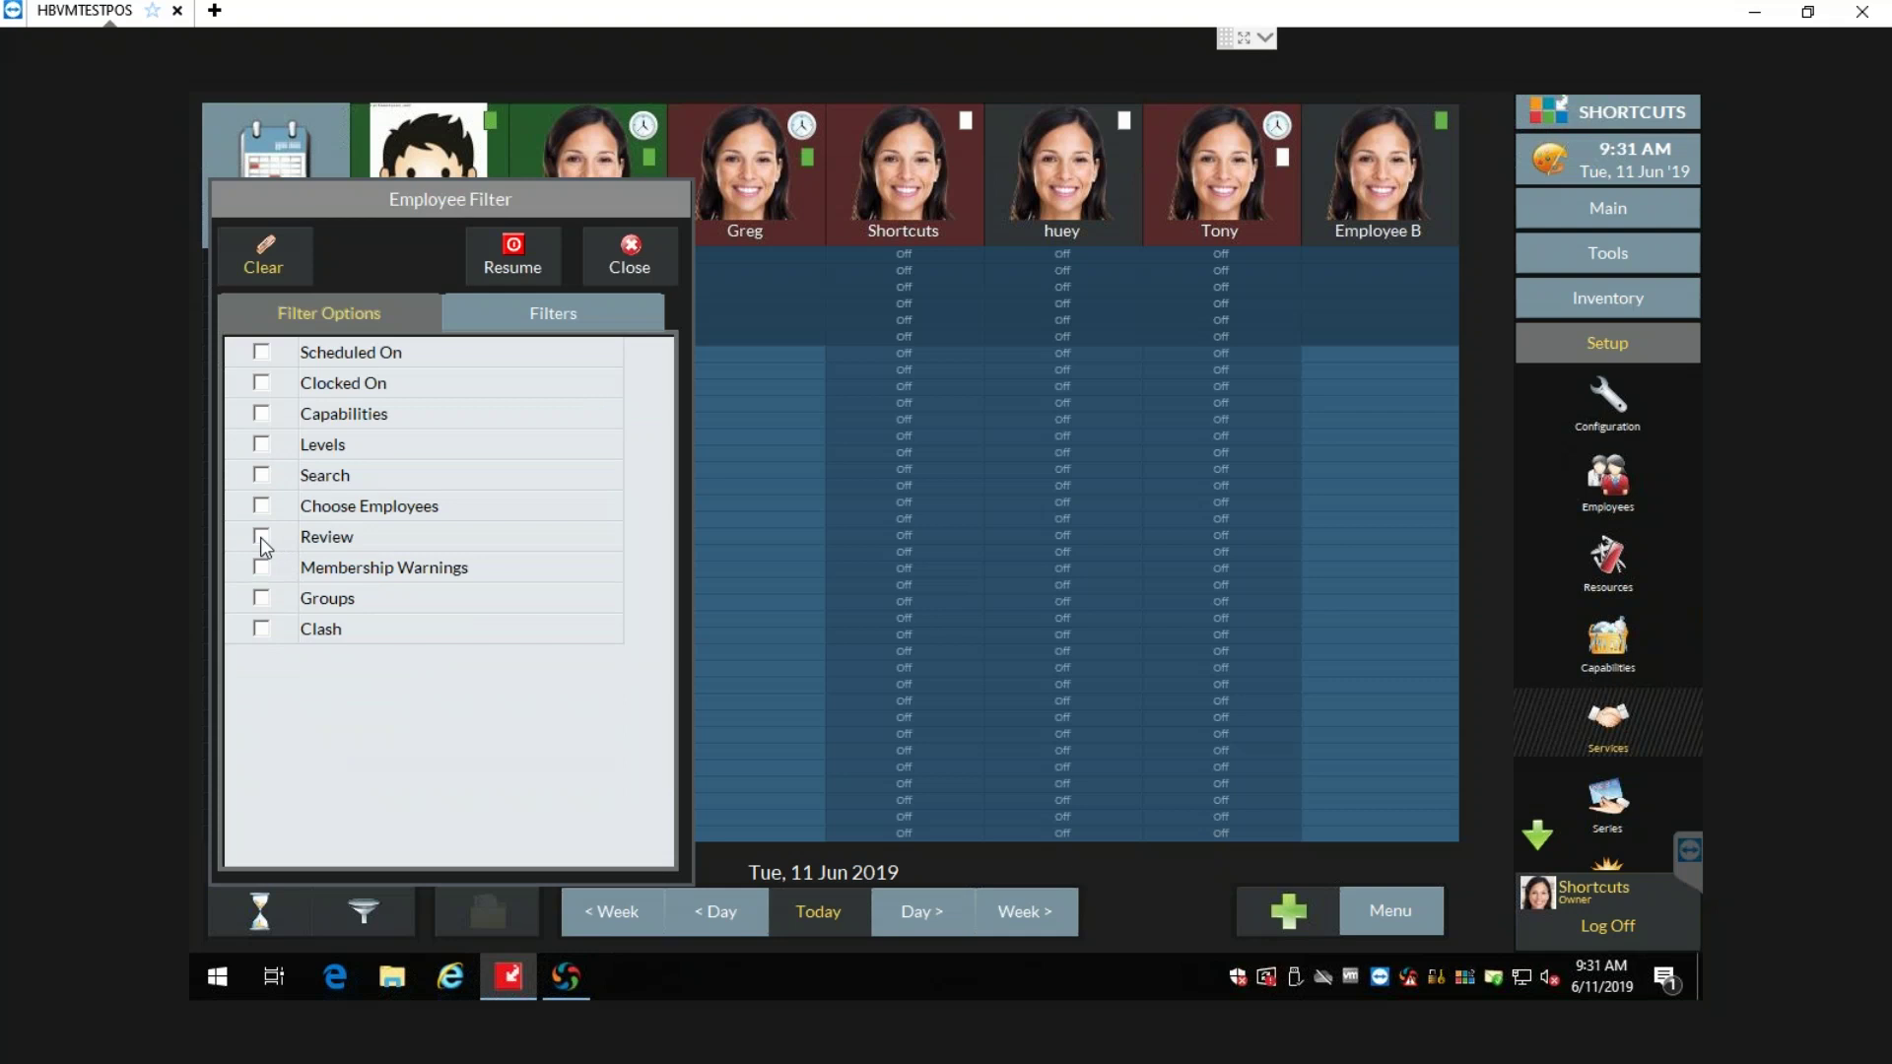
click(260, 536)
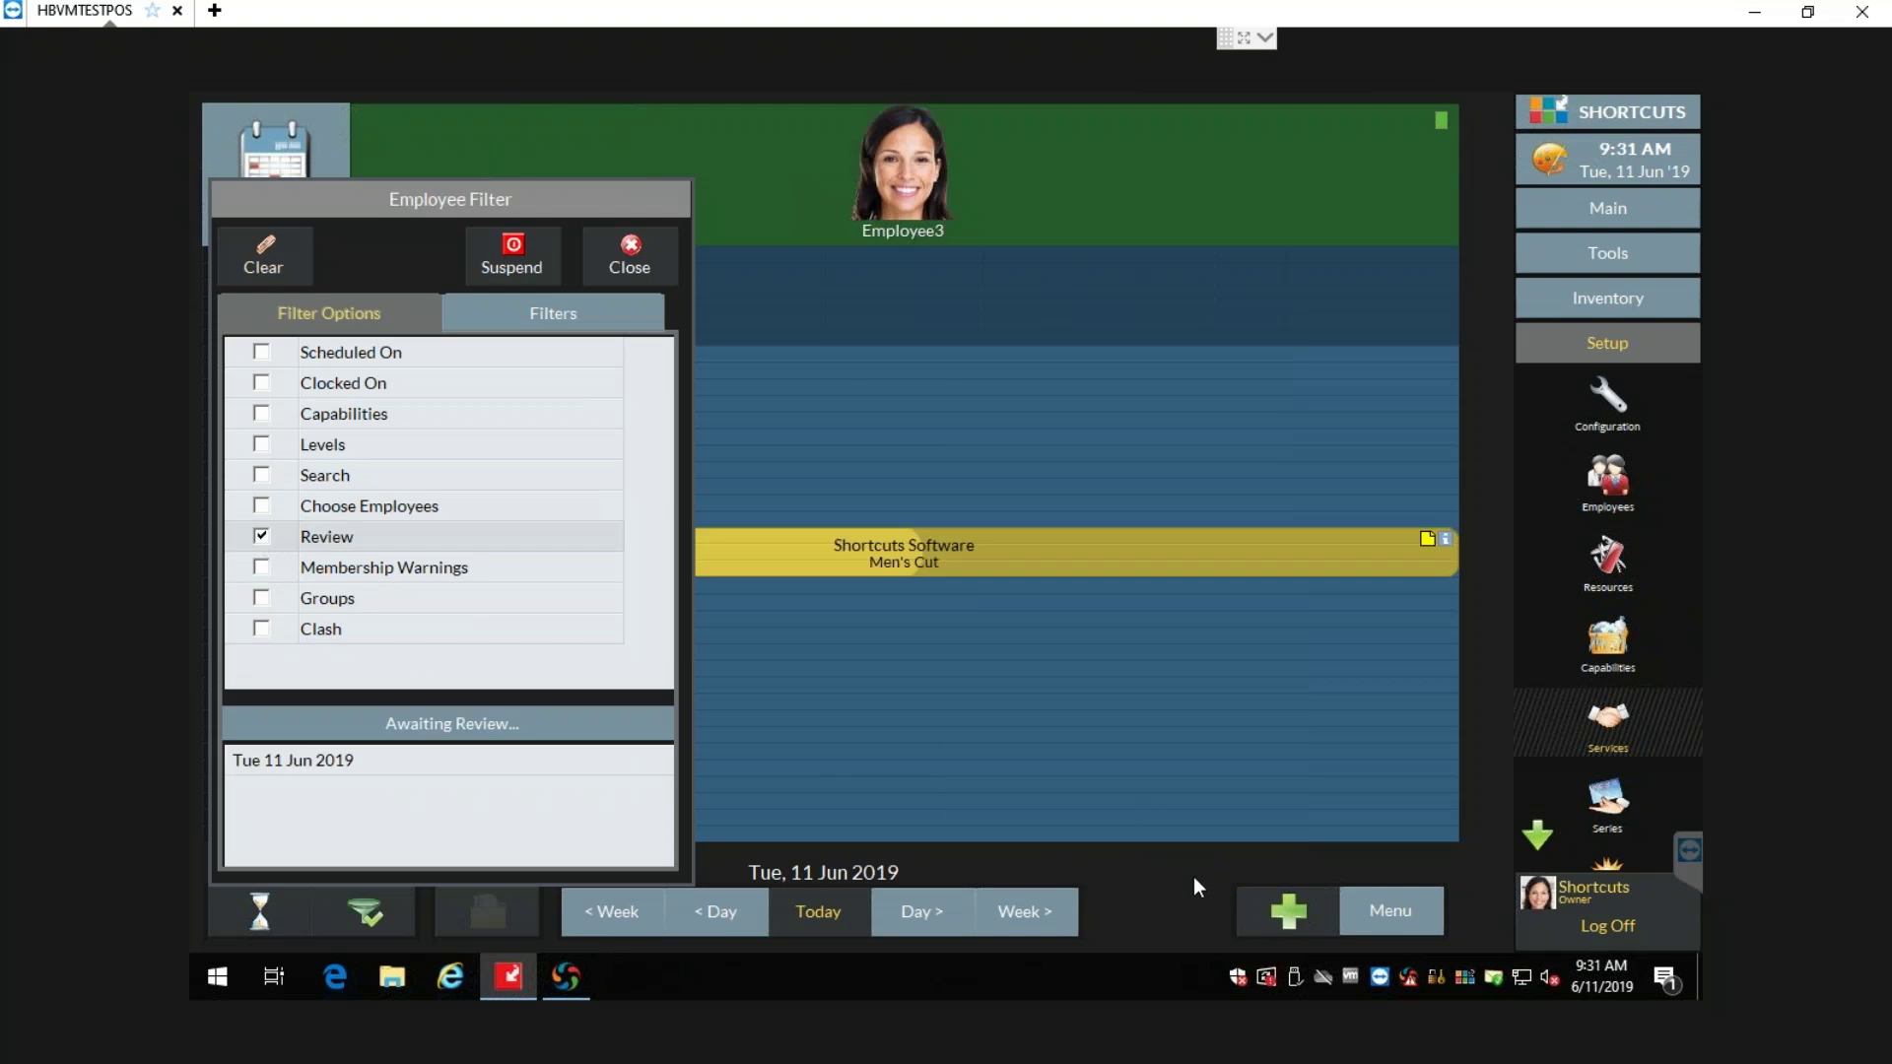
click(1193, 877)
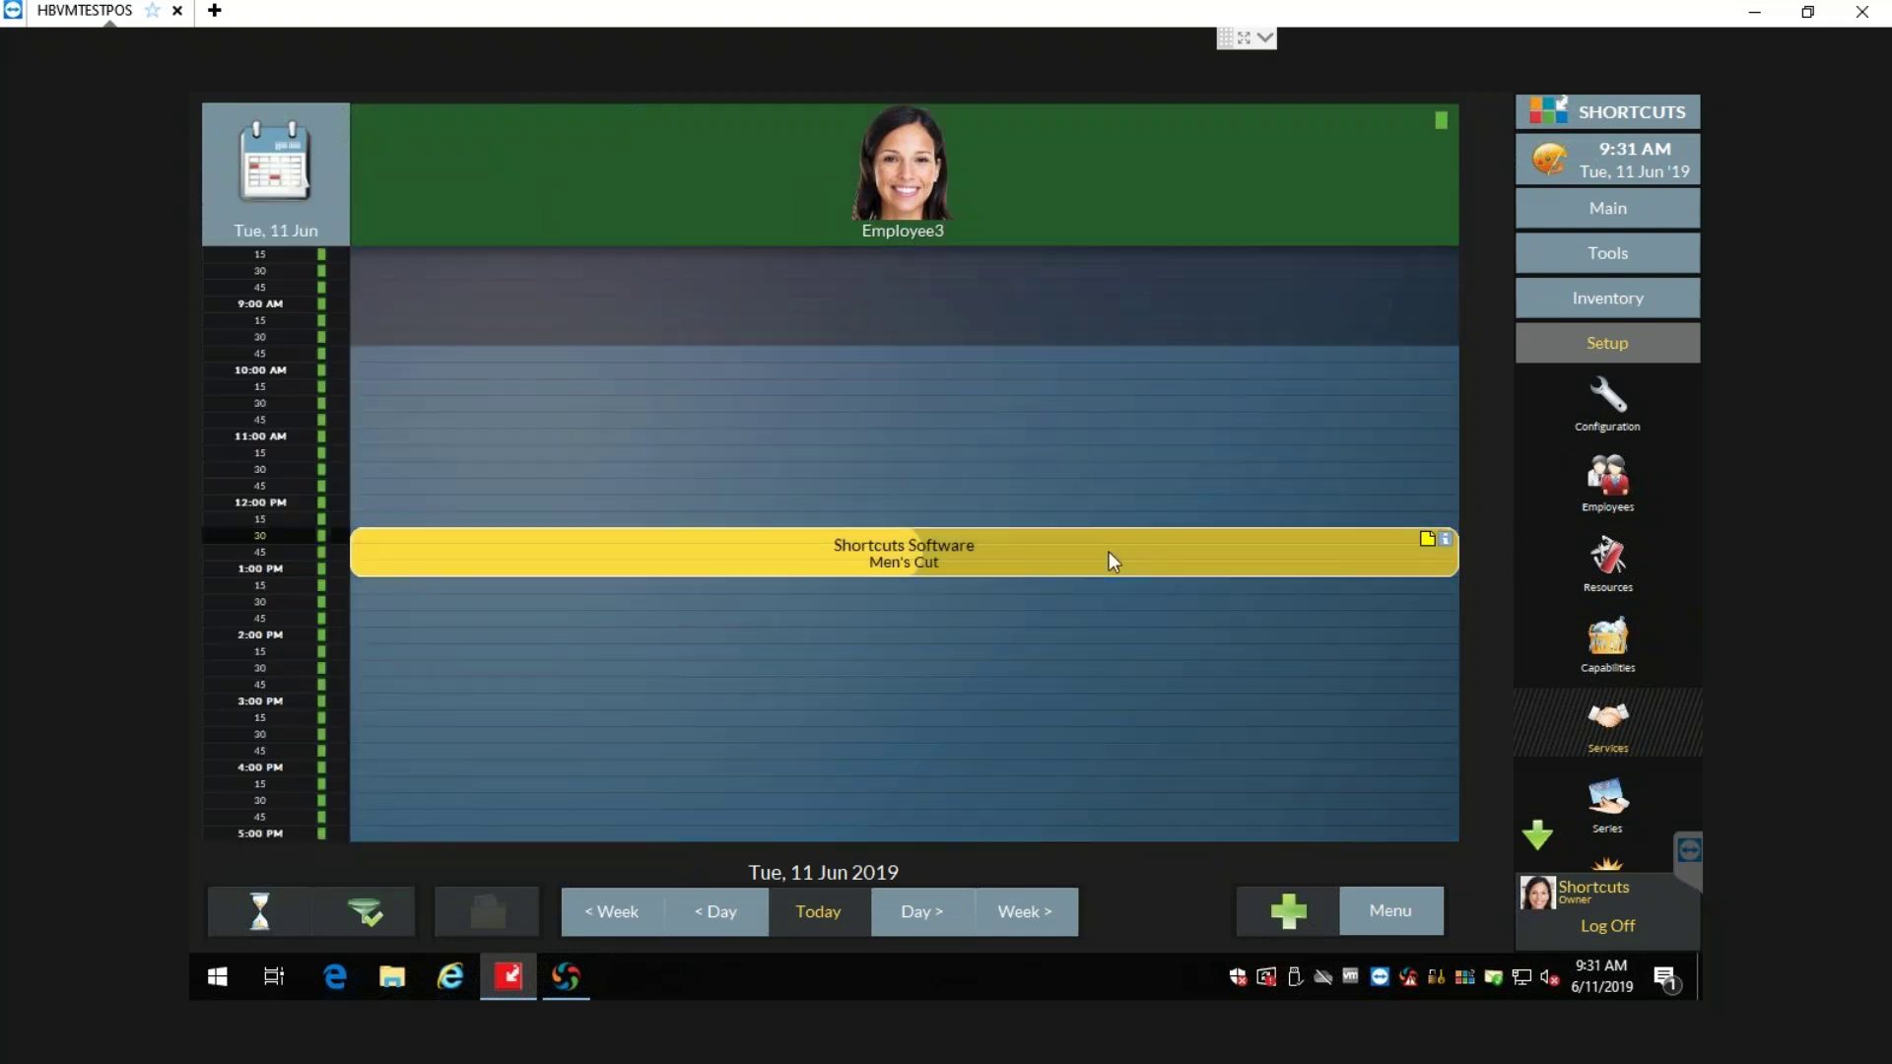
mouse_move(1109, 552)
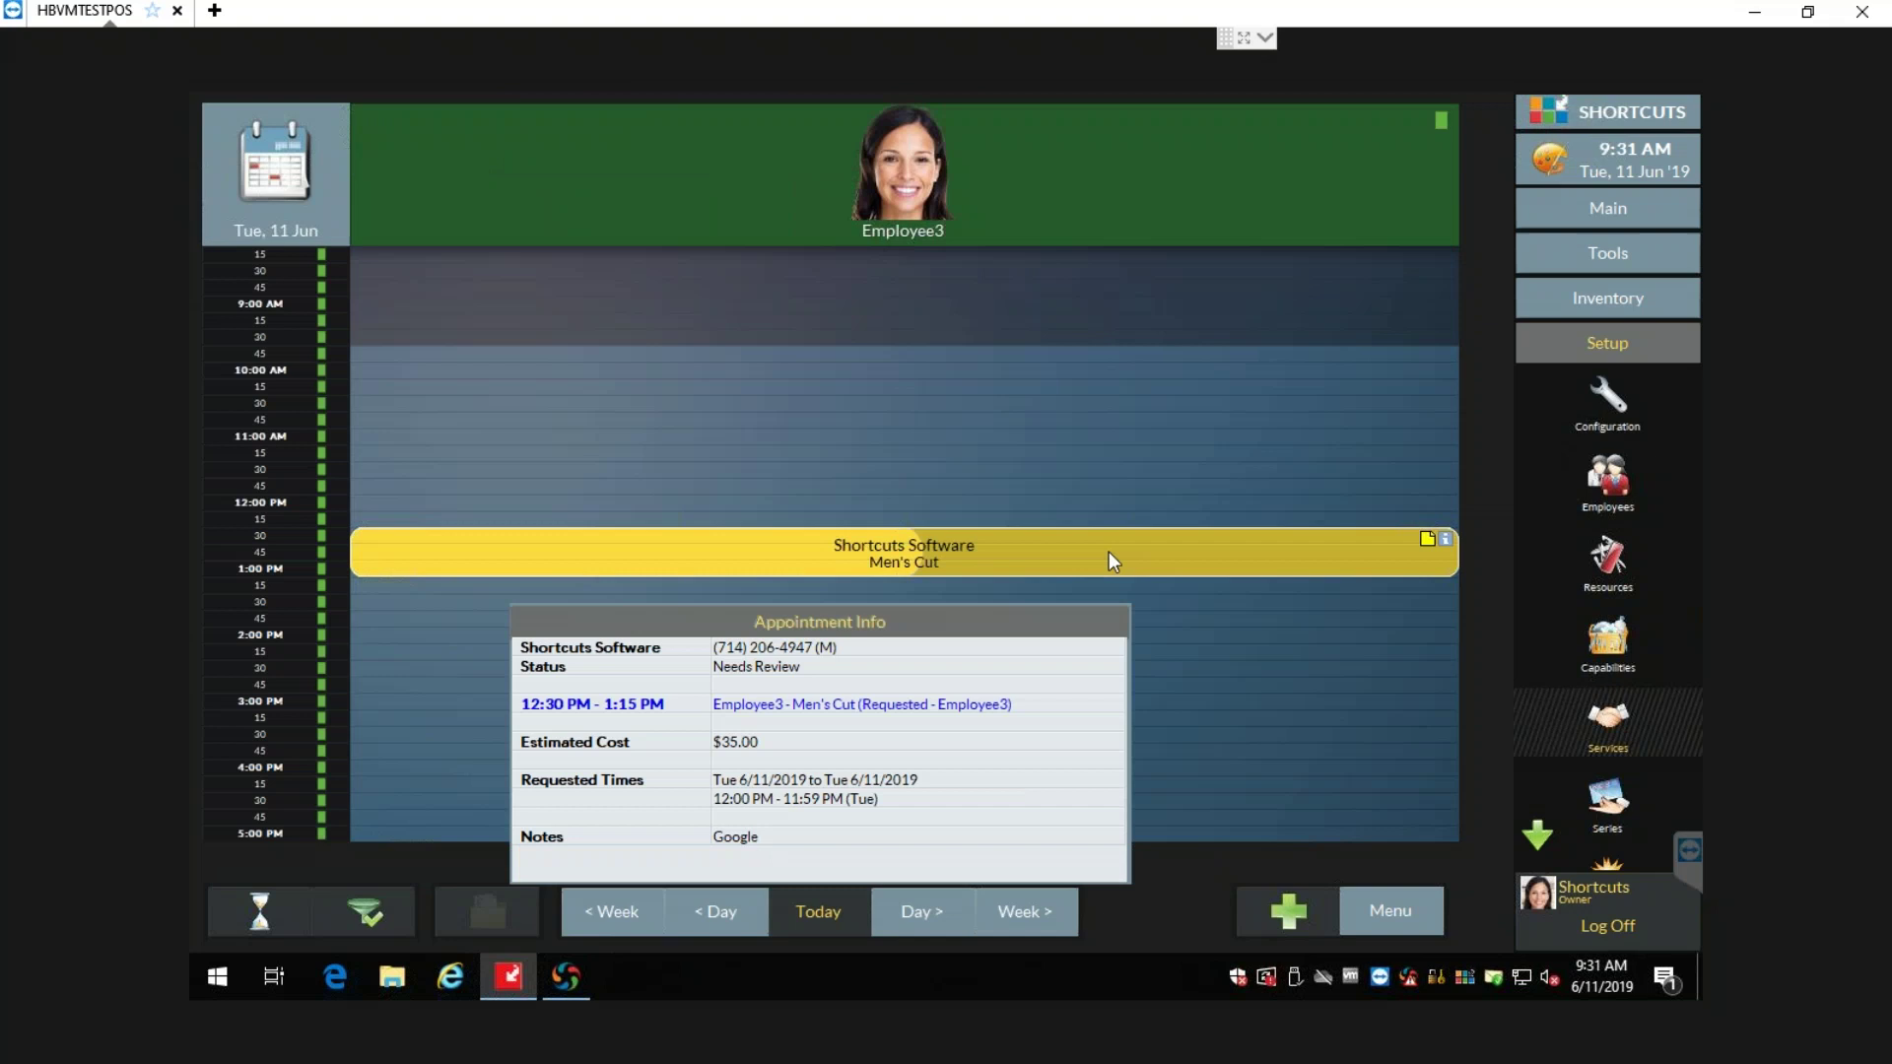